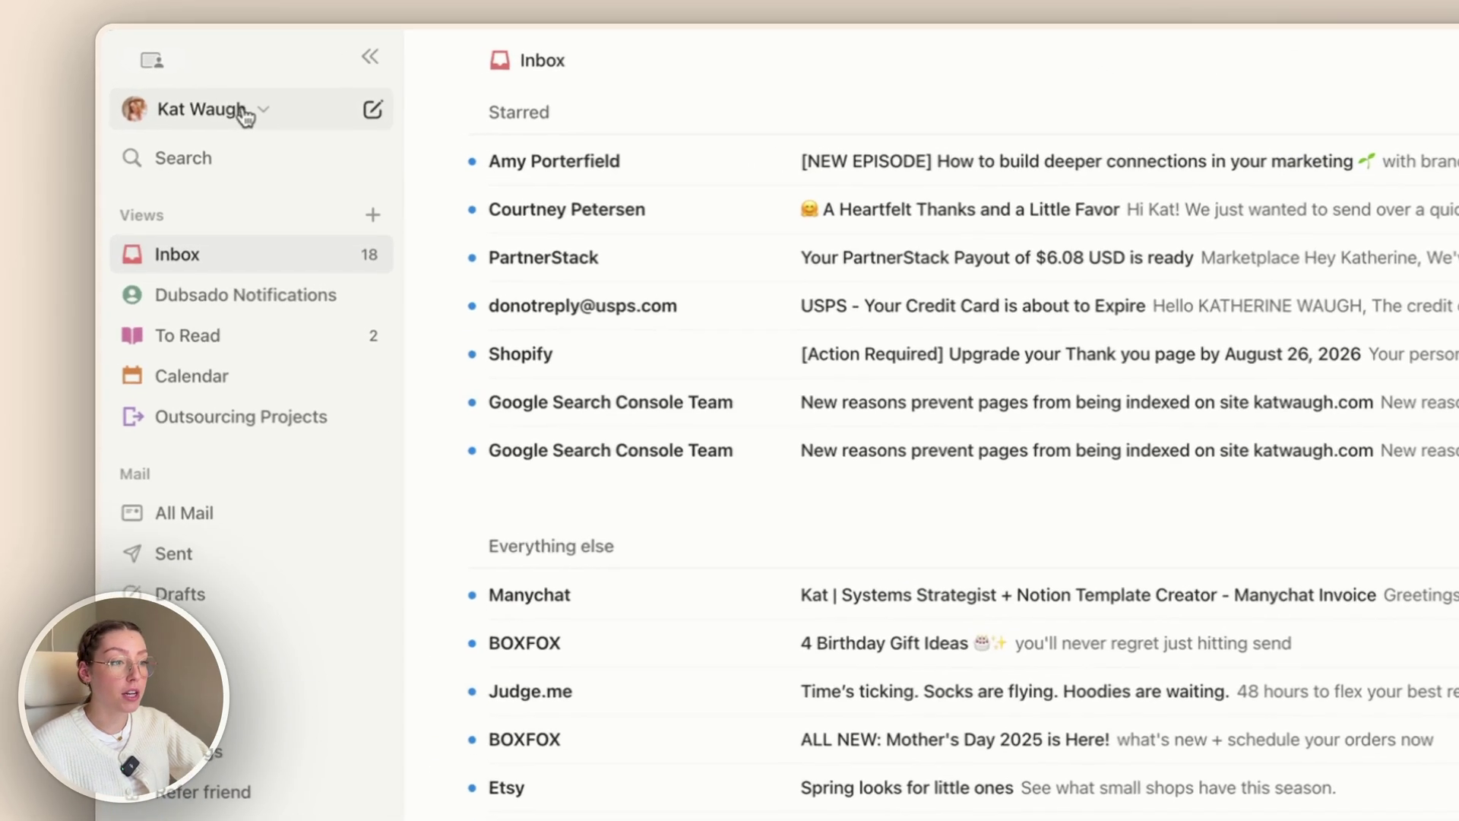
Step: Review the account menu with its settings and the option for adding another account
left_click(278, 89)
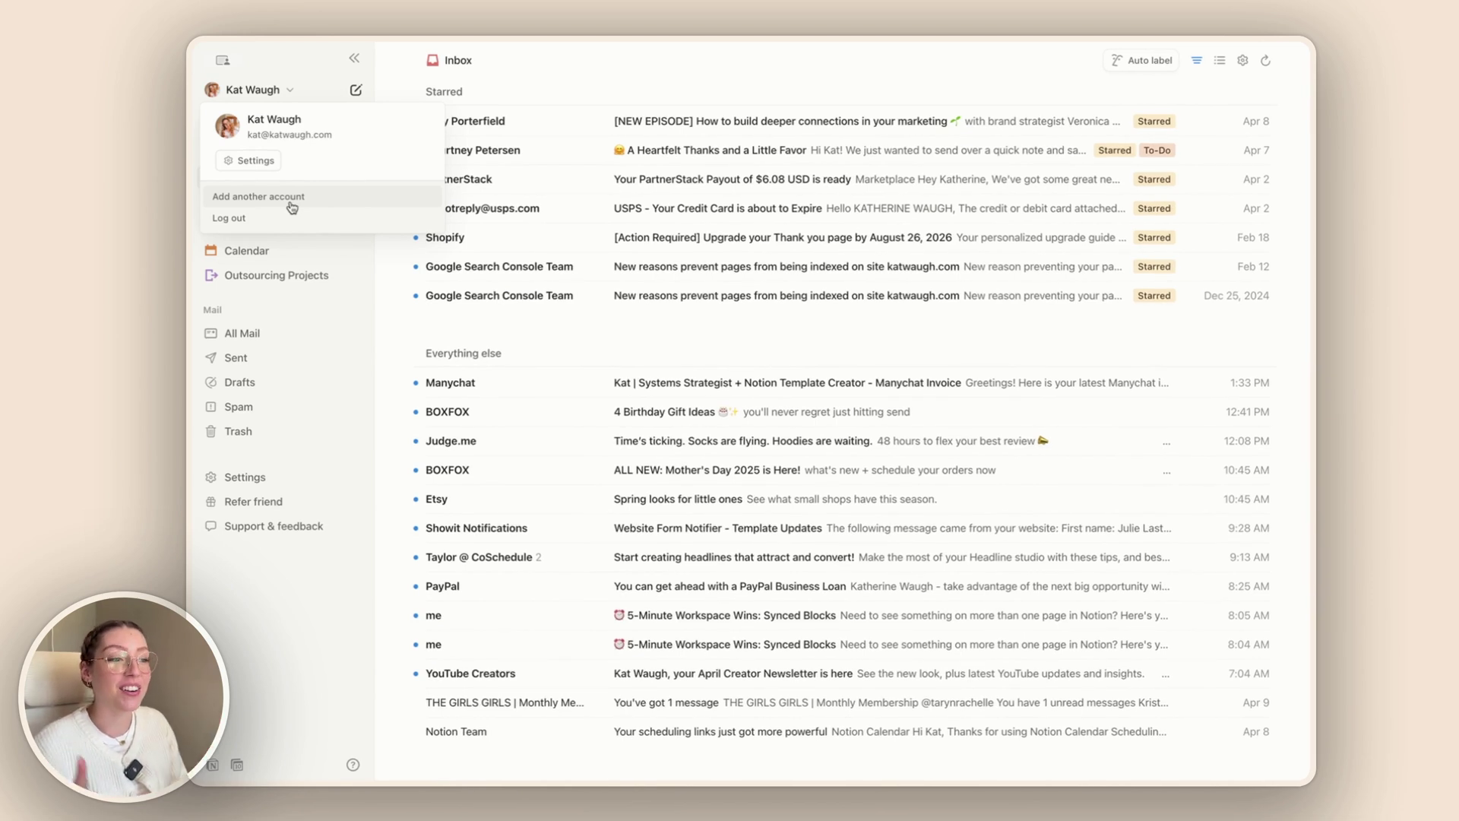
left_click(281, 78)
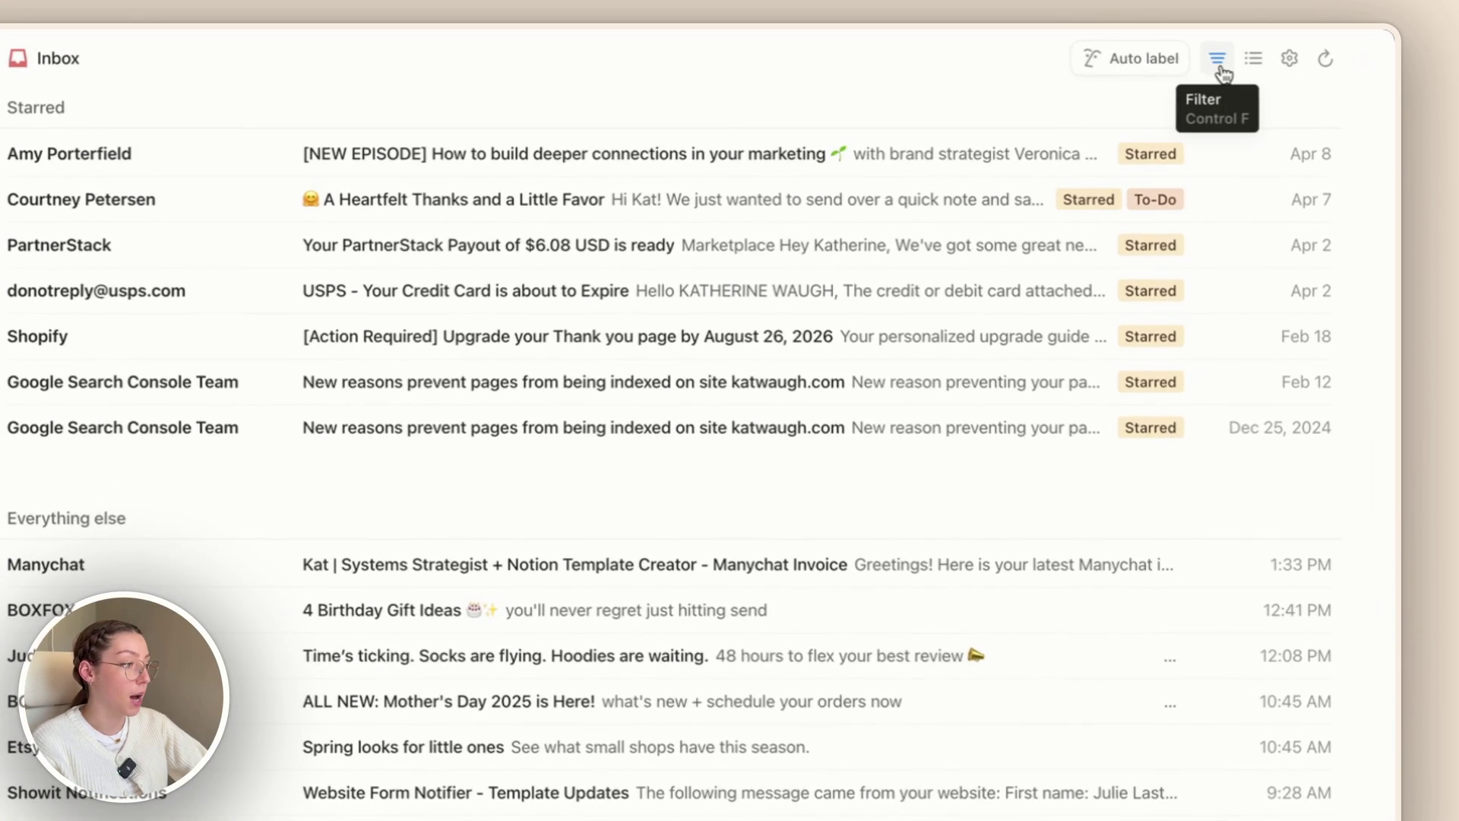
Step: Review the inbox's filter options and group its emails by Starred
left_click(1219, 68)
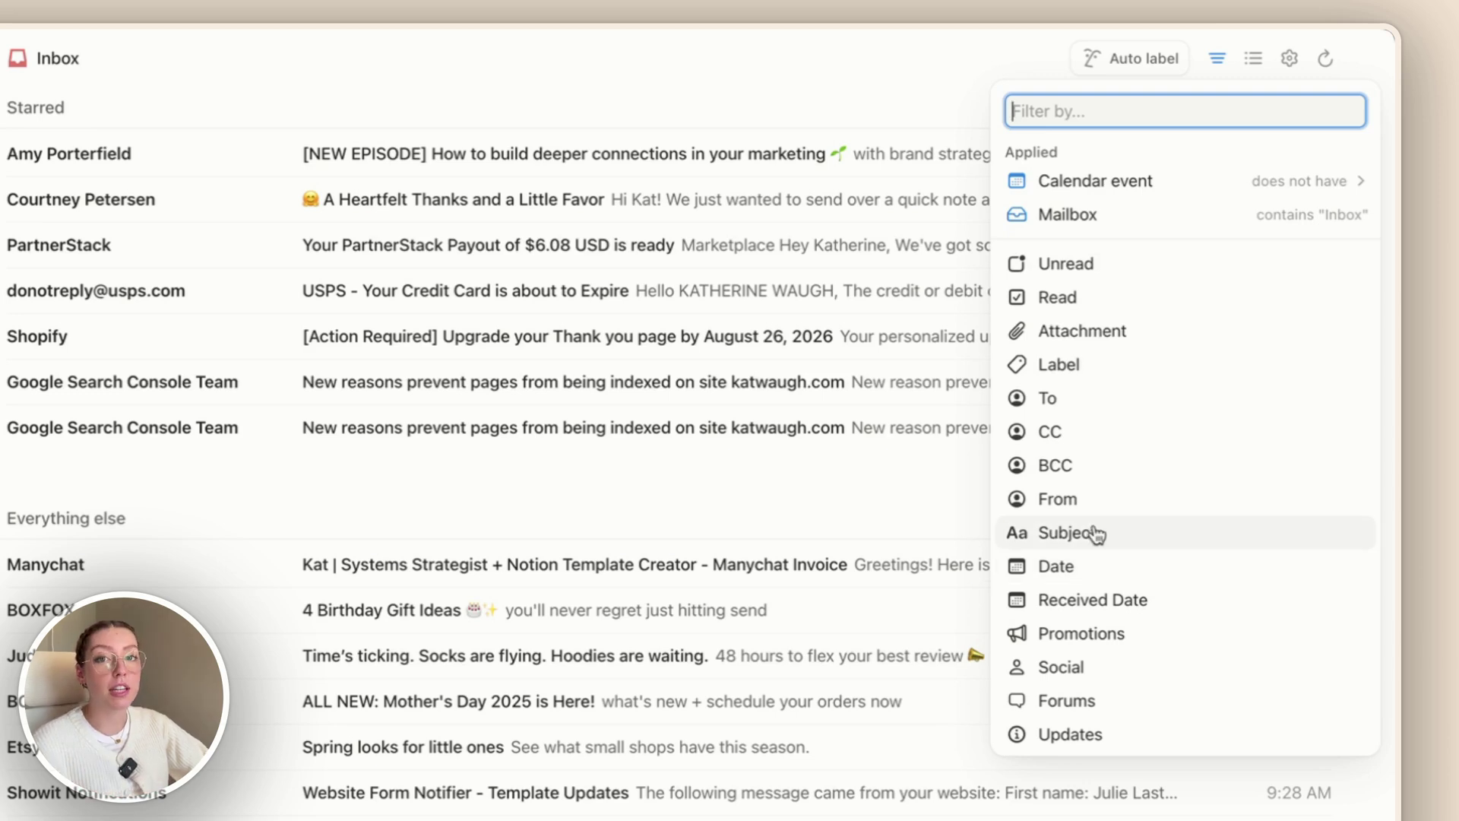
key("Escape")
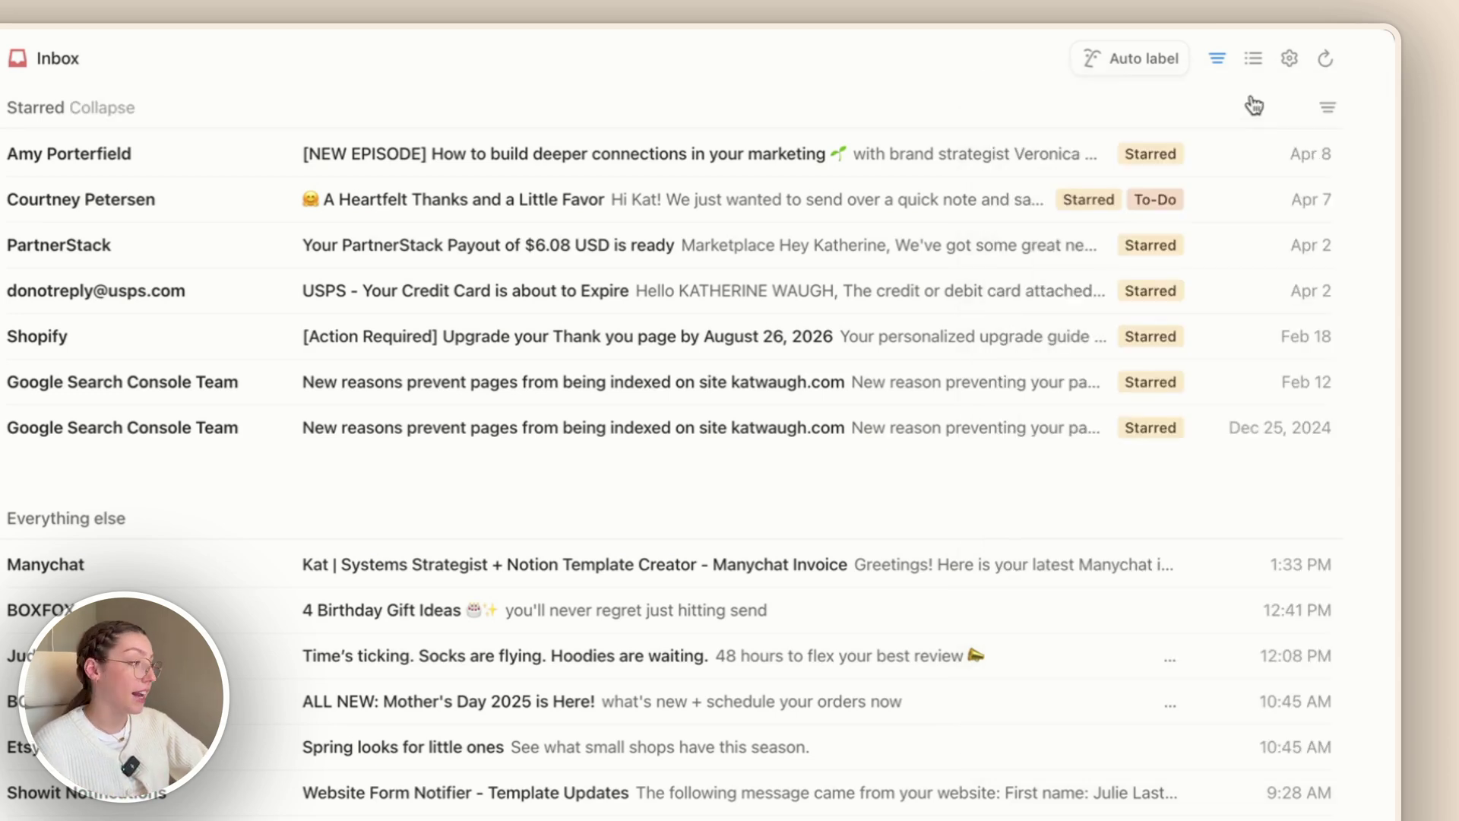
left_click(1252, 67)
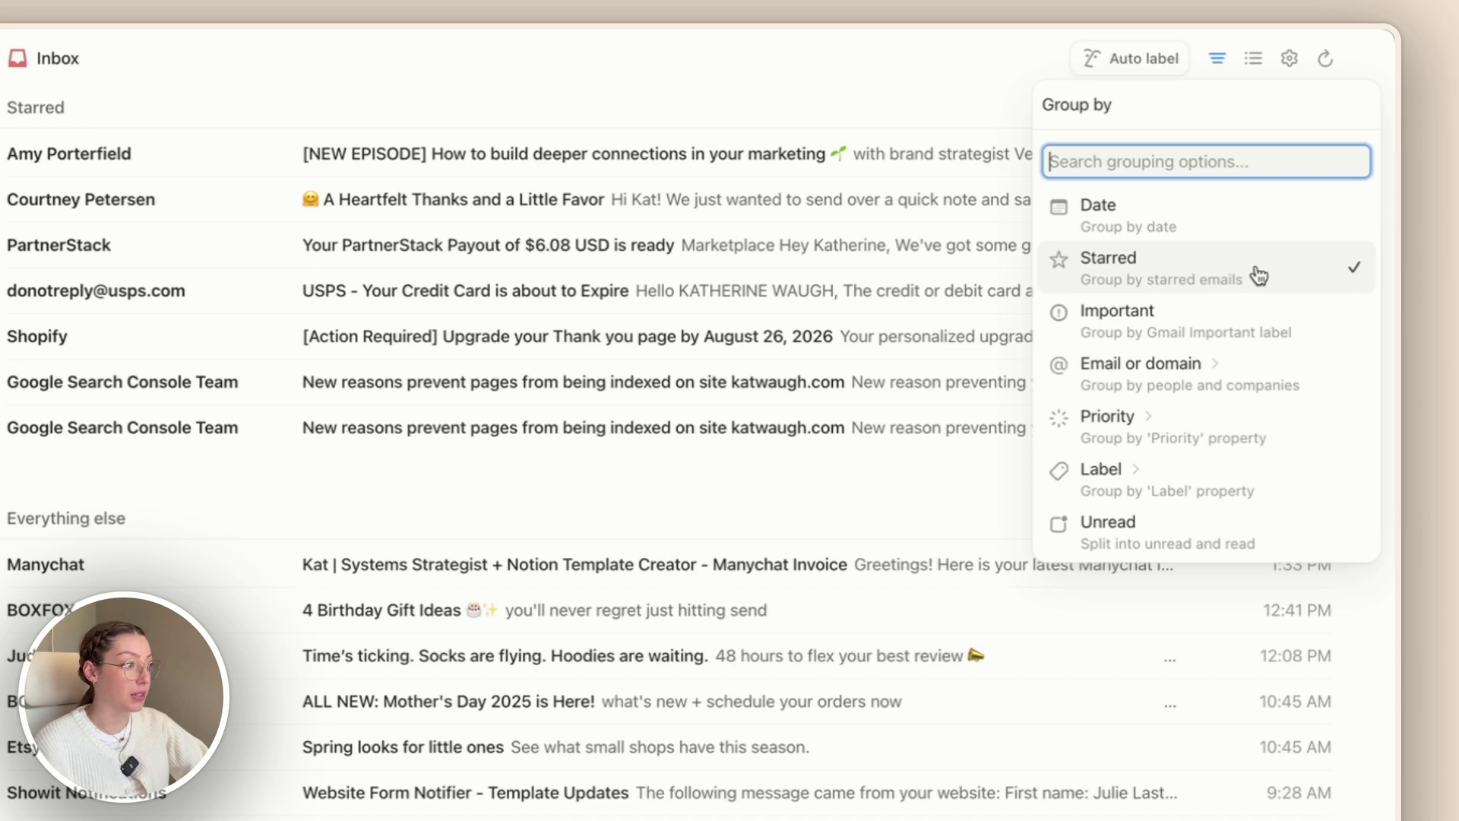
left_click(1259, 275)
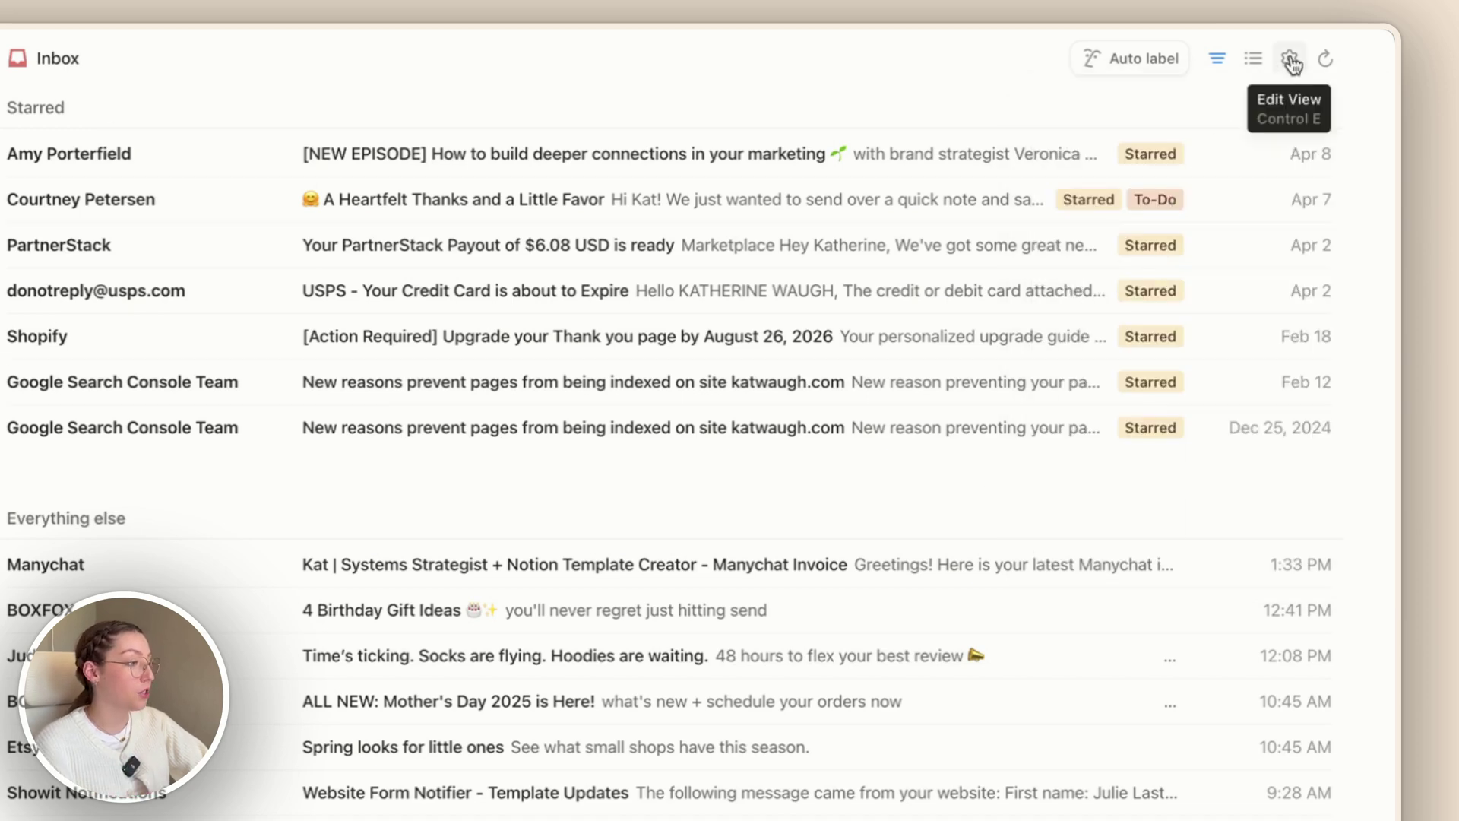
Step: Examine the inbox view's property settings and its available hover actions
left_click(1291, 61)
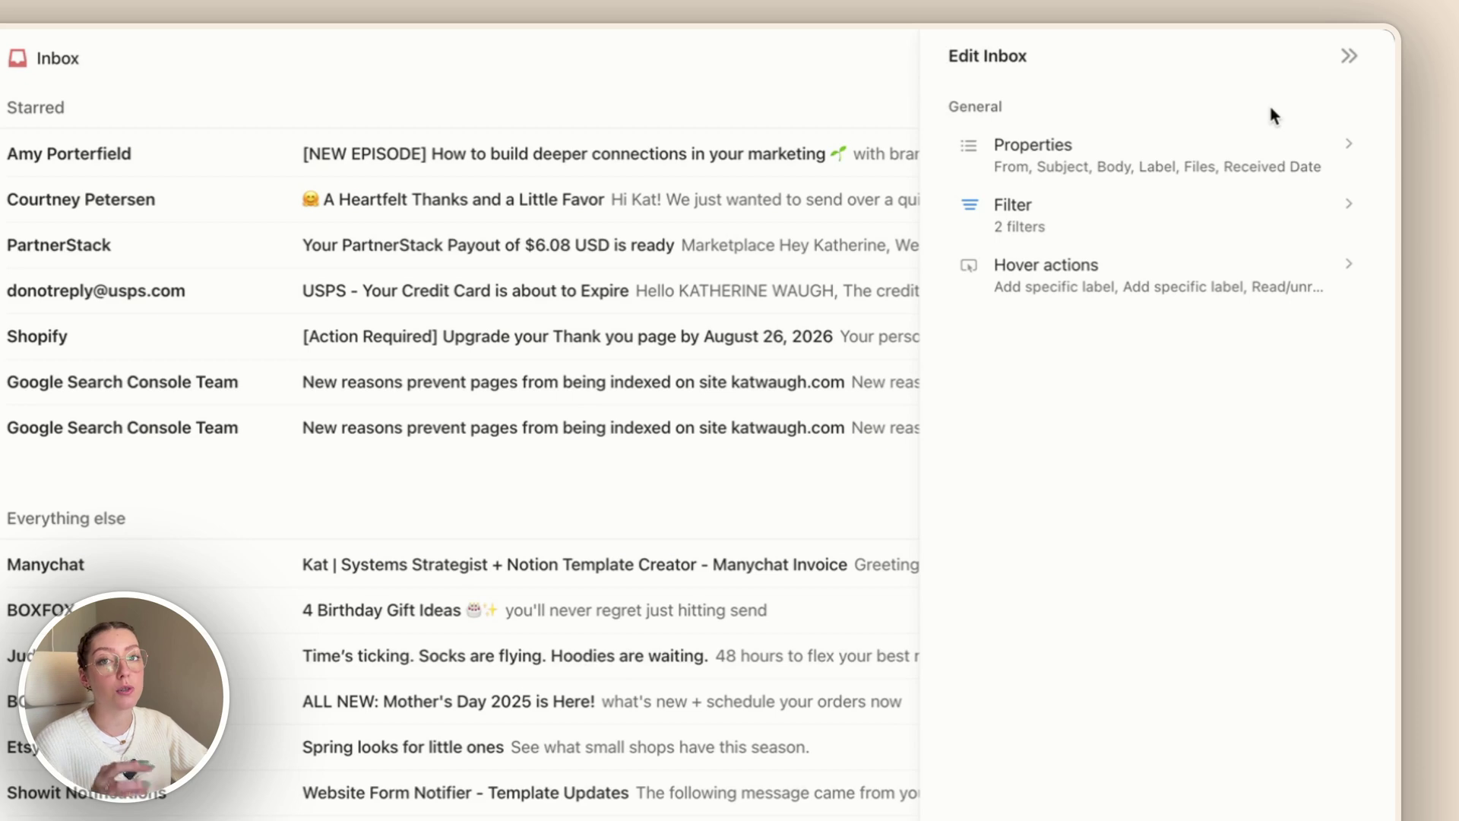
left_click(1336, 155)
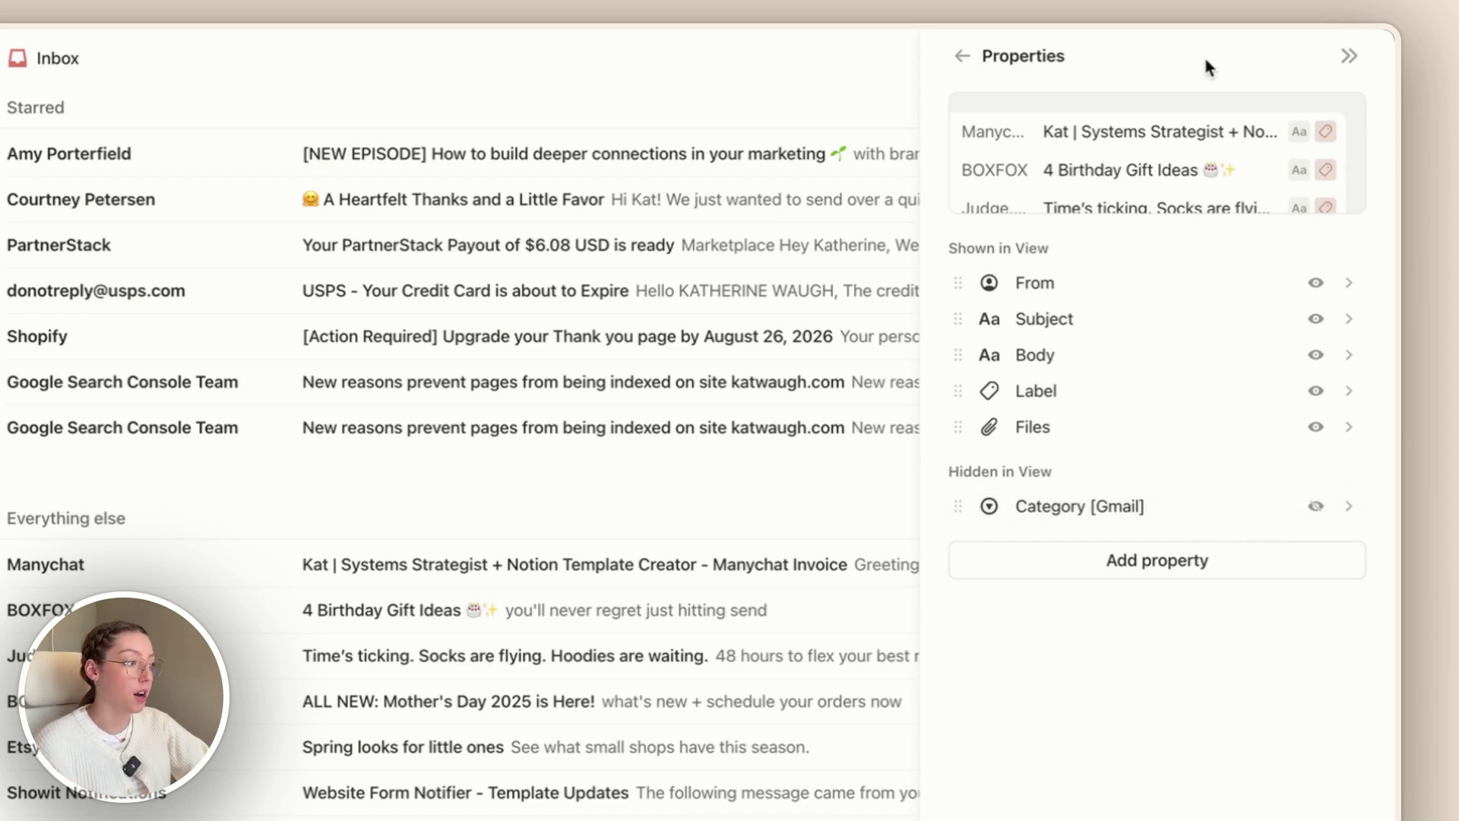
left_click(963, 58)
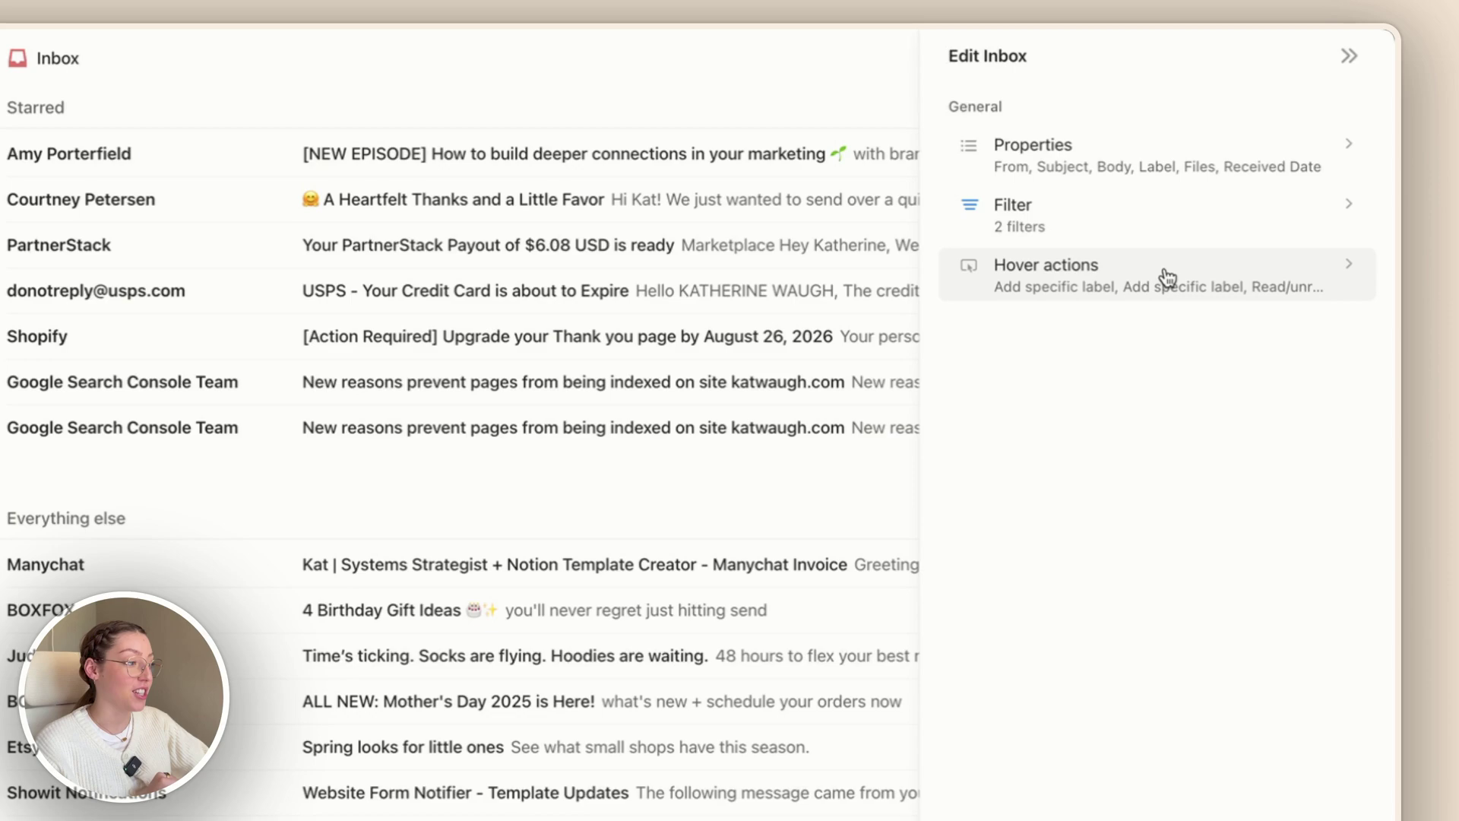
left_click(1210, 277)
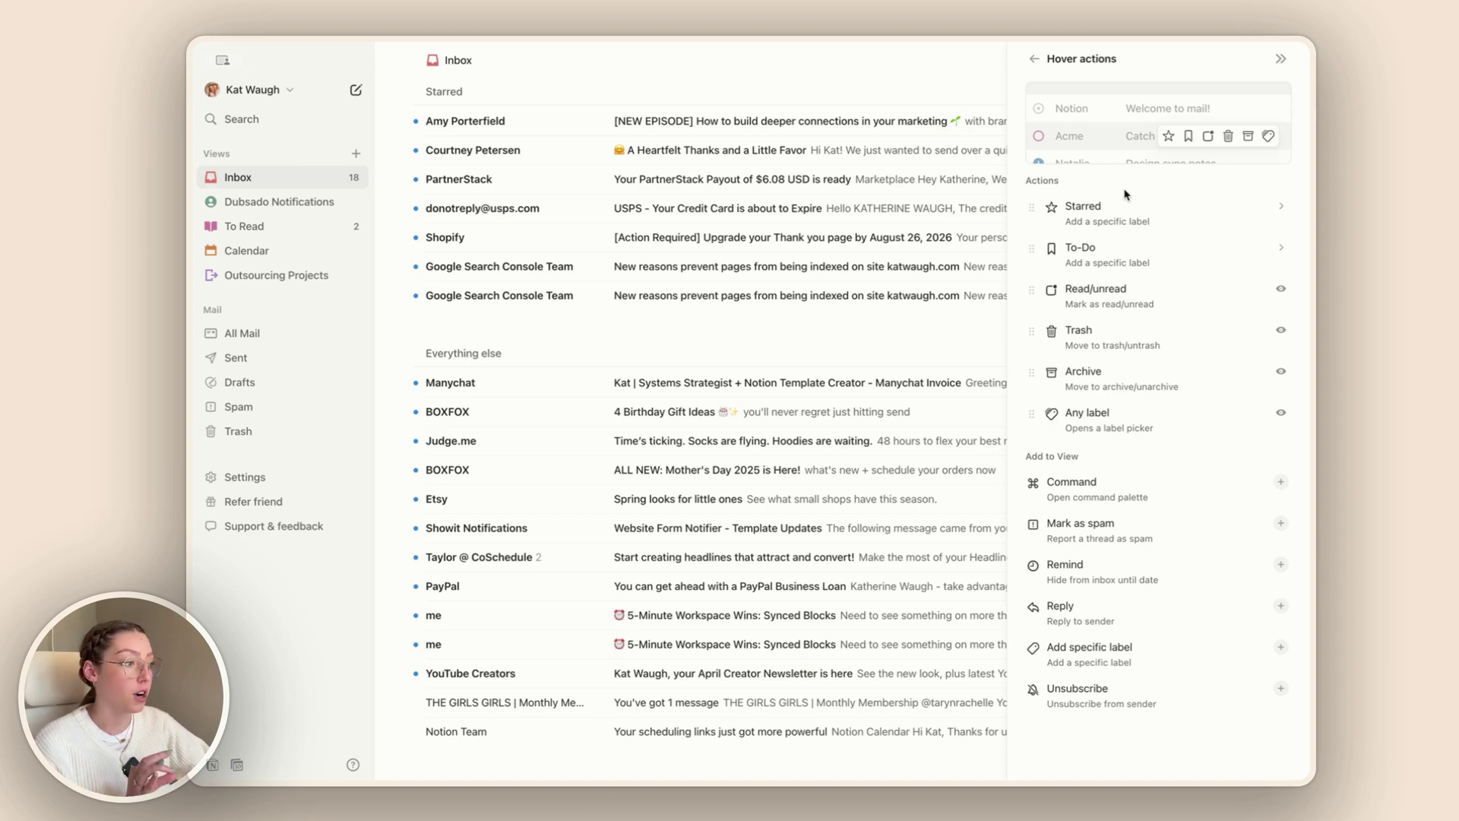
left_click(1280, 60)
Step: Bring up the hover action settings from the first starred email and view the option for adding a specific label
mouse_move(1169, 125)
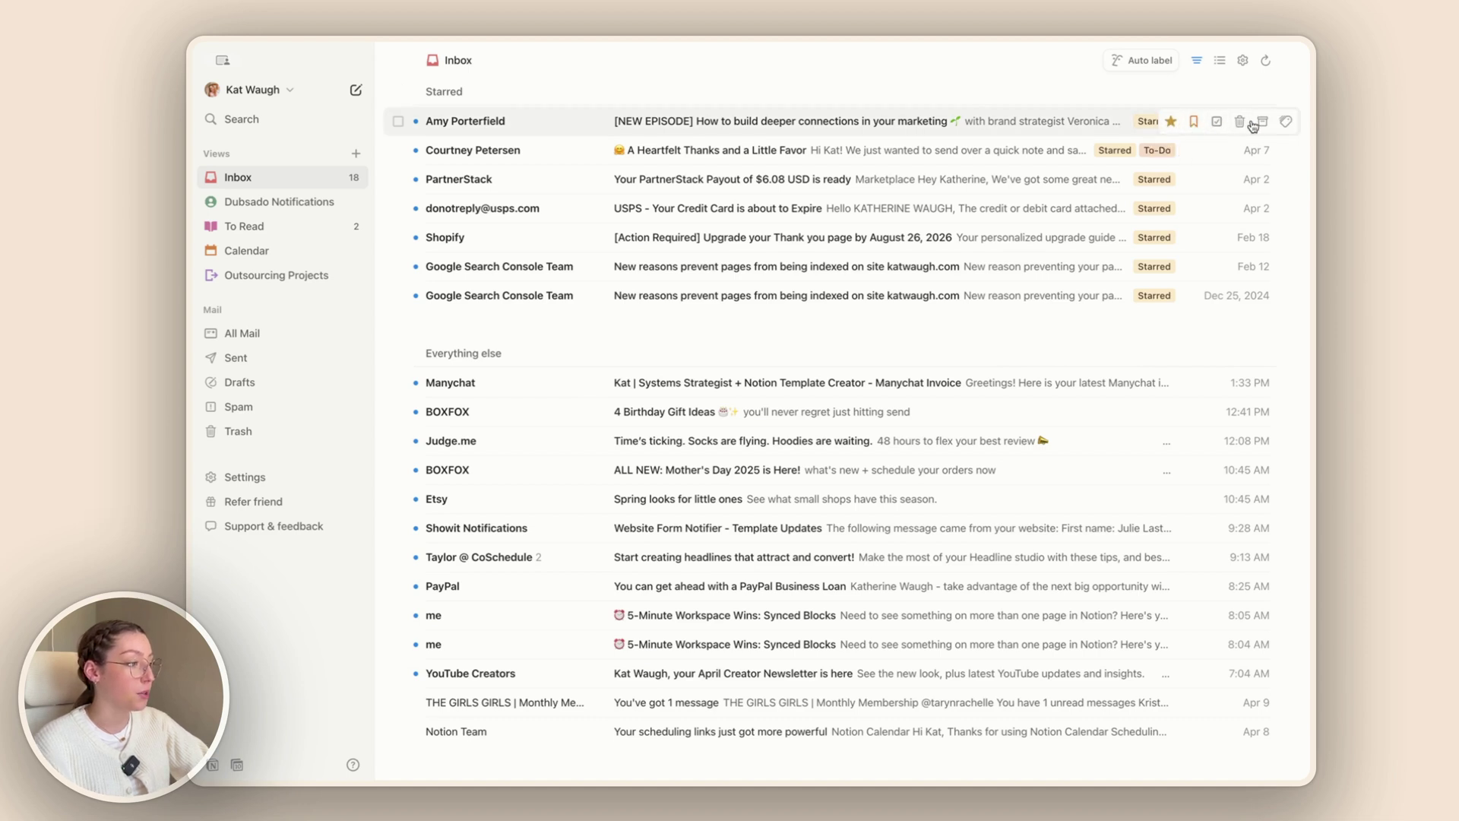
right_click(1170, 123)
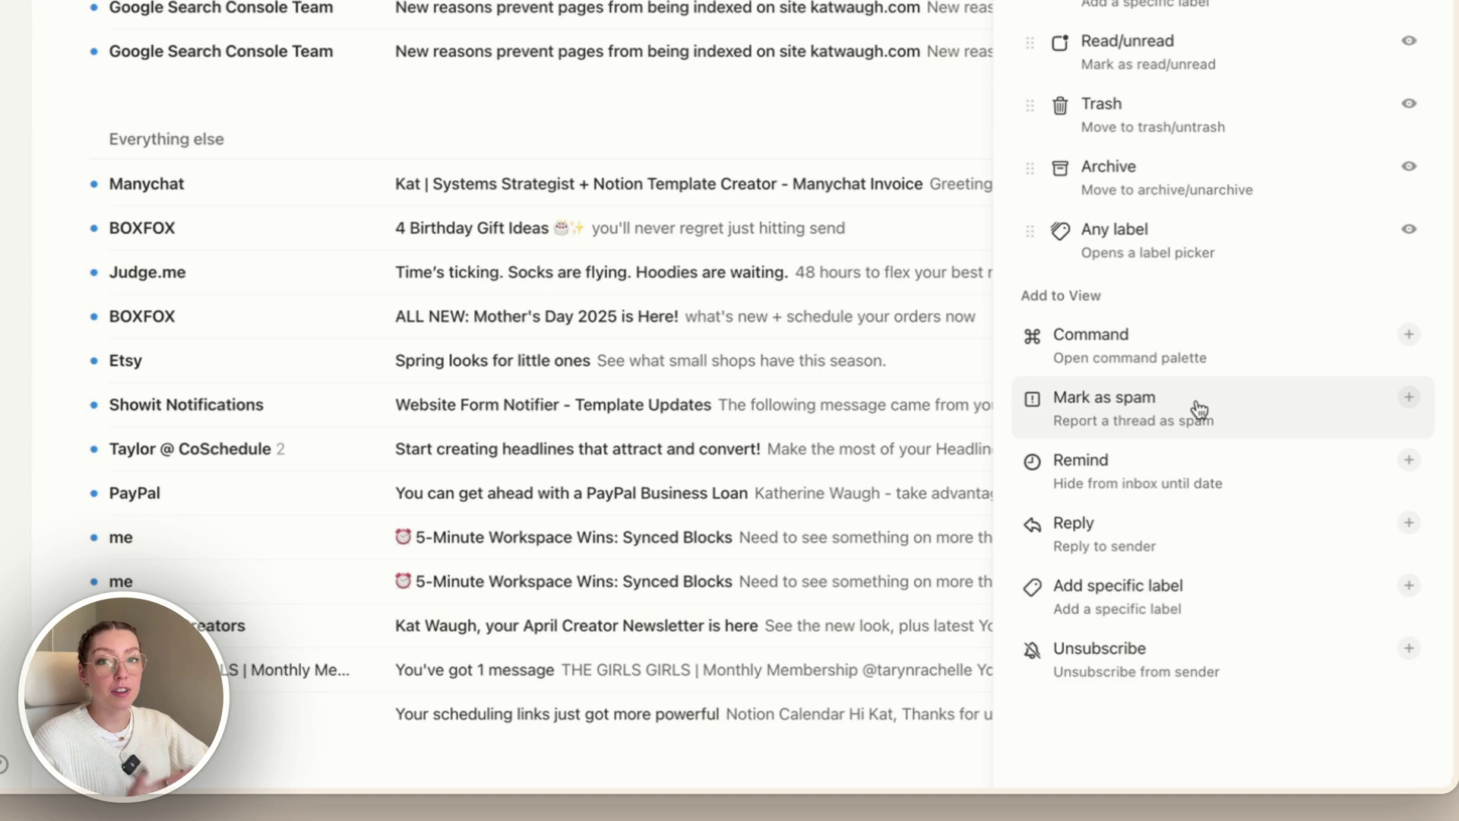
left_click(1168, 597)
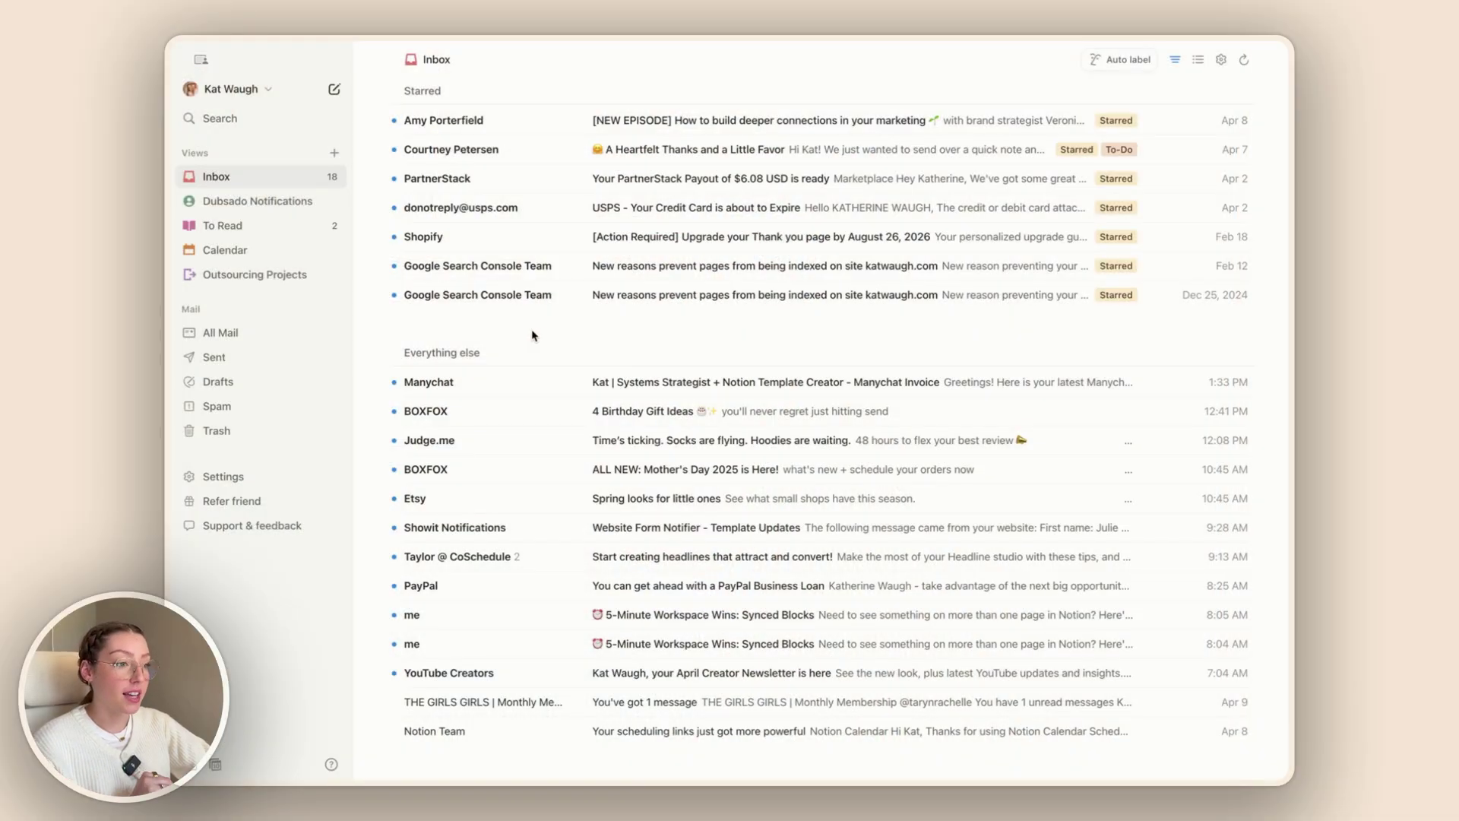
Step: Start a new email and bring up the list of block commands in its body
left_click(334, 91)
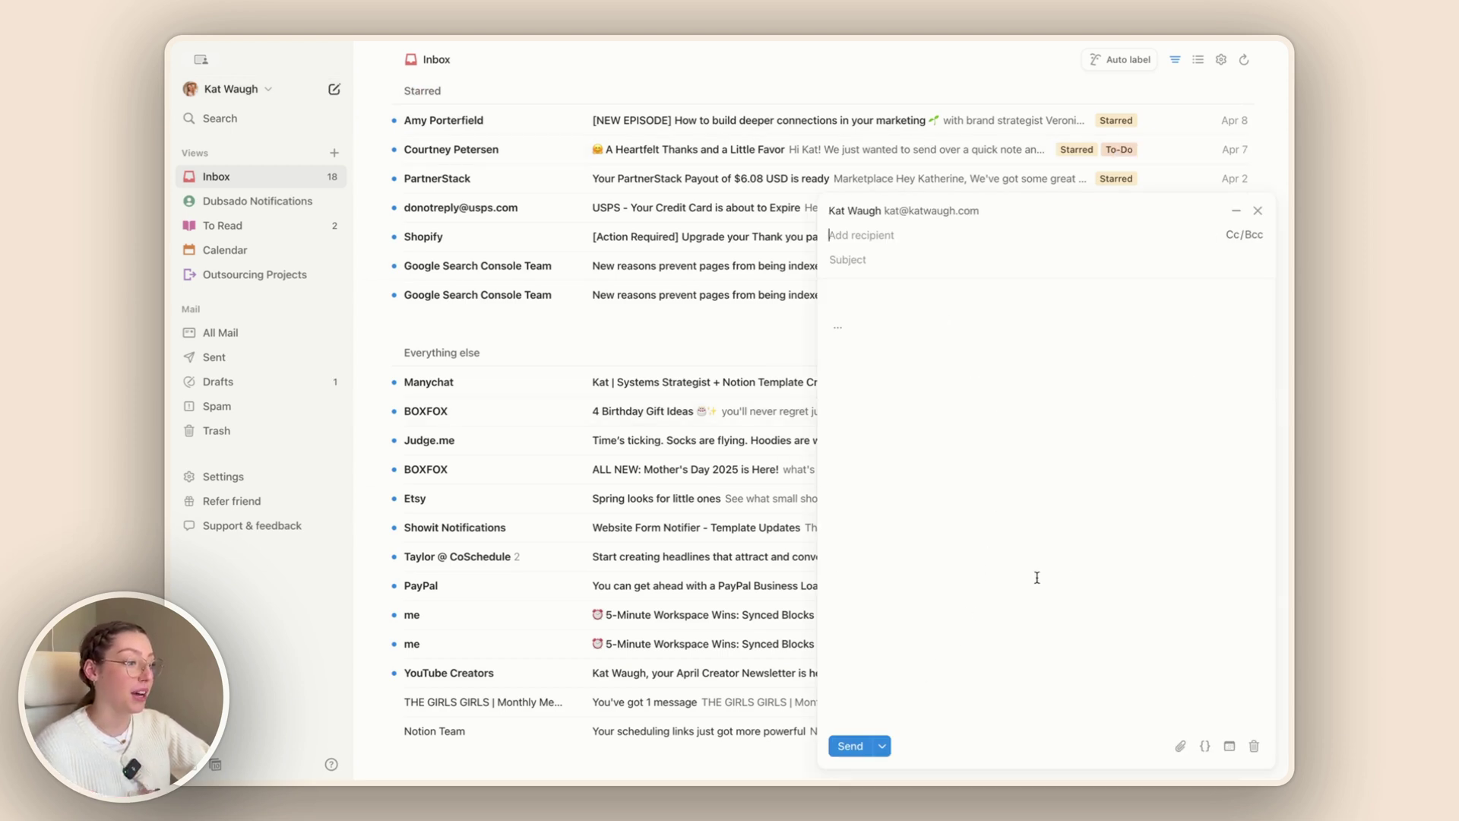
left_click(845, 297)
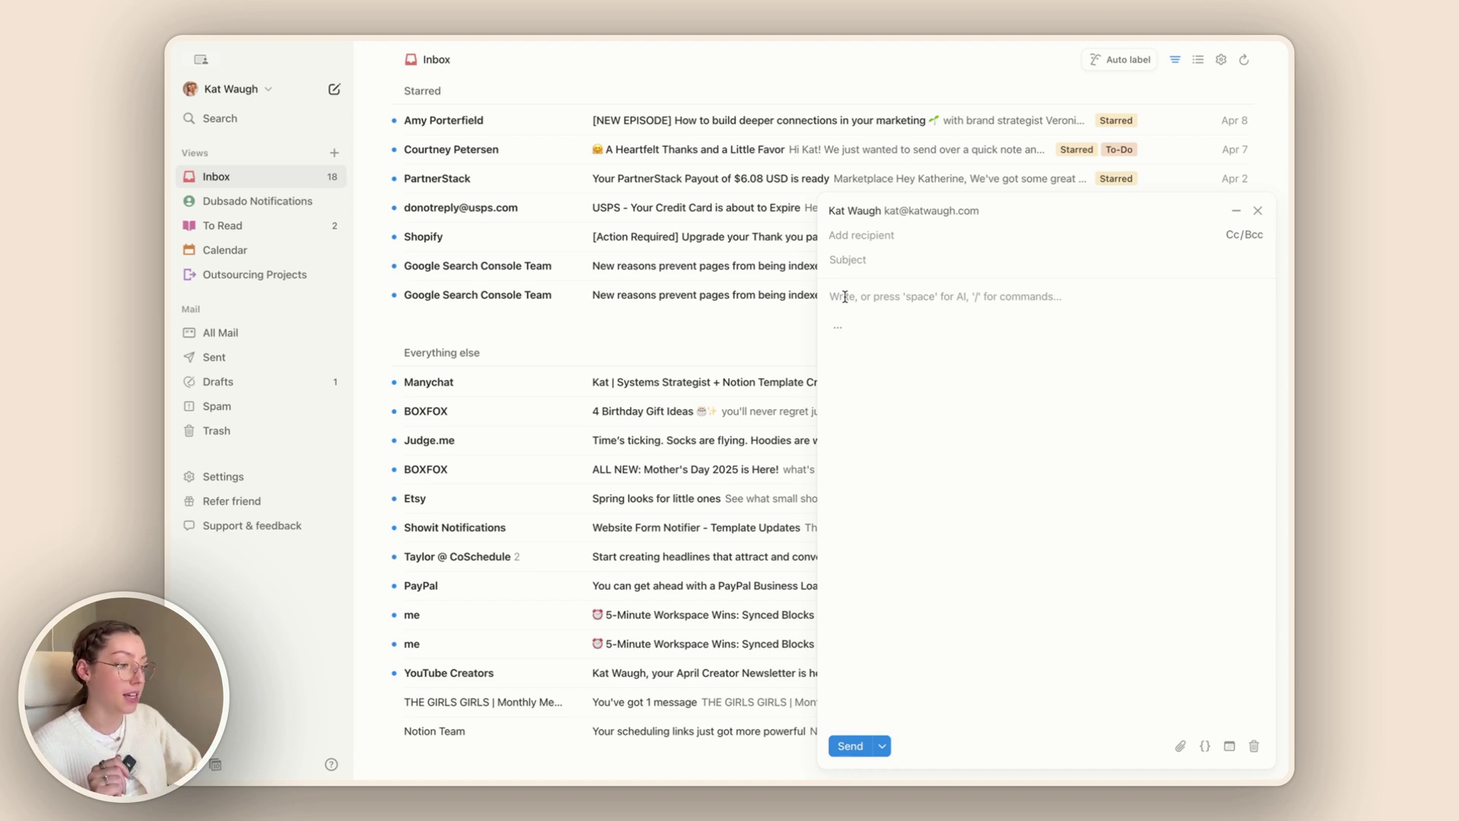
type("/")
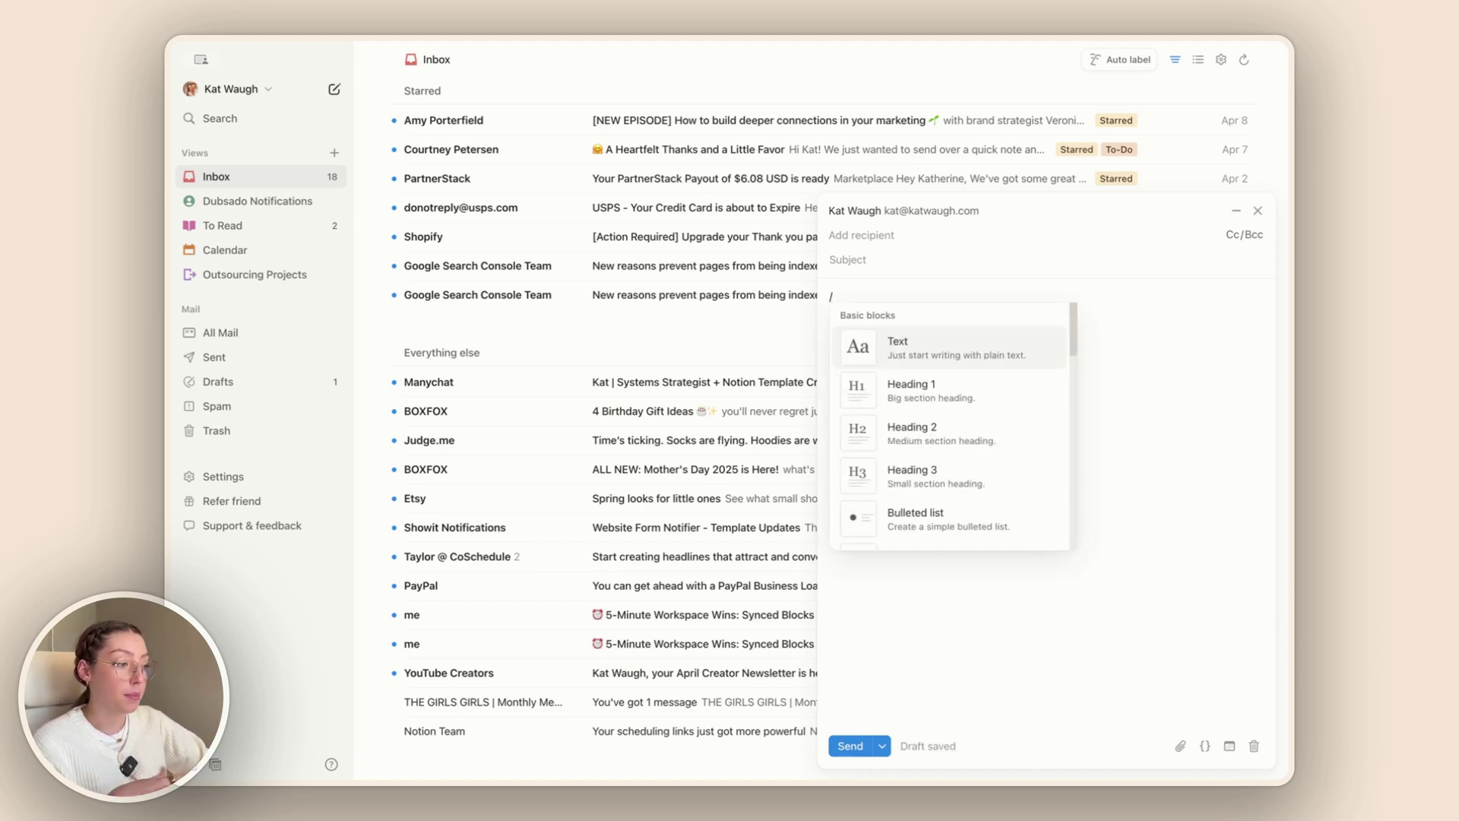
Step: Browse the content blocks available for the email body, from headings and lists to schedule, image and attachment
scroll(928, 447, "down", 3)
scroll(927, 446, "up", 2)
scroll(928, 446, "up", 1)
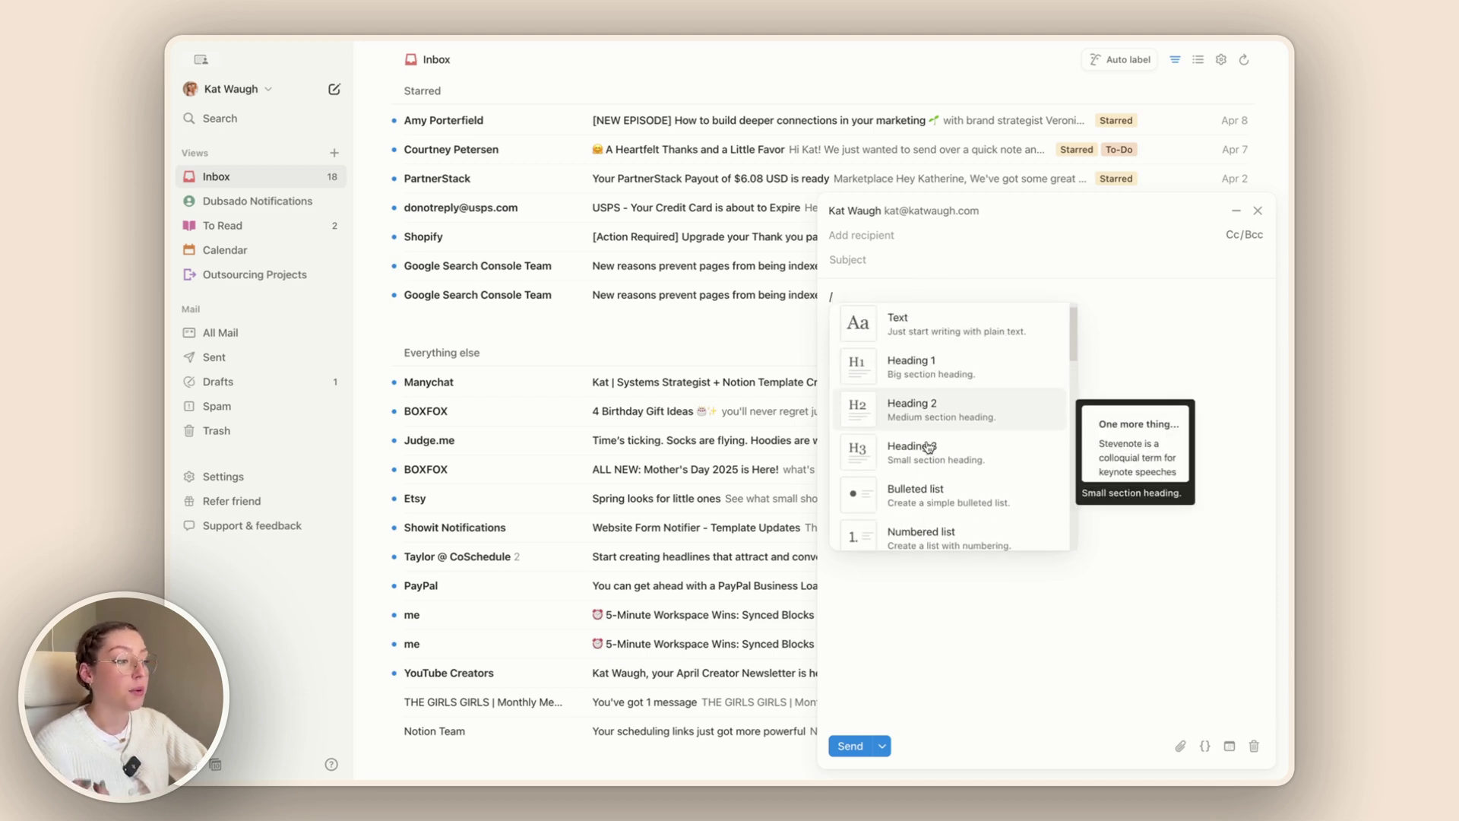
scroll(928, 447, "down", 3)
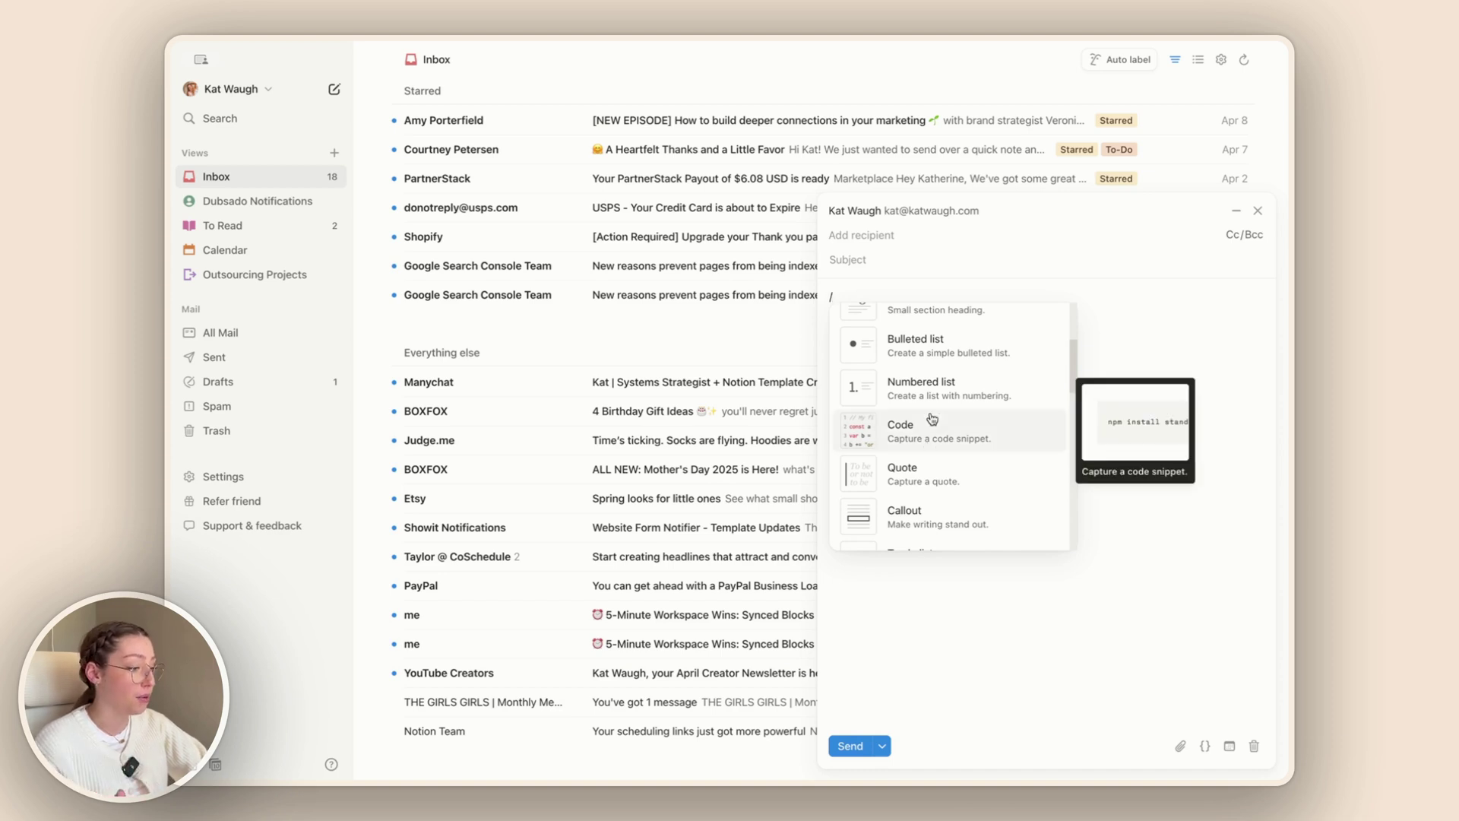
scroll(928, 447, "down", 3)
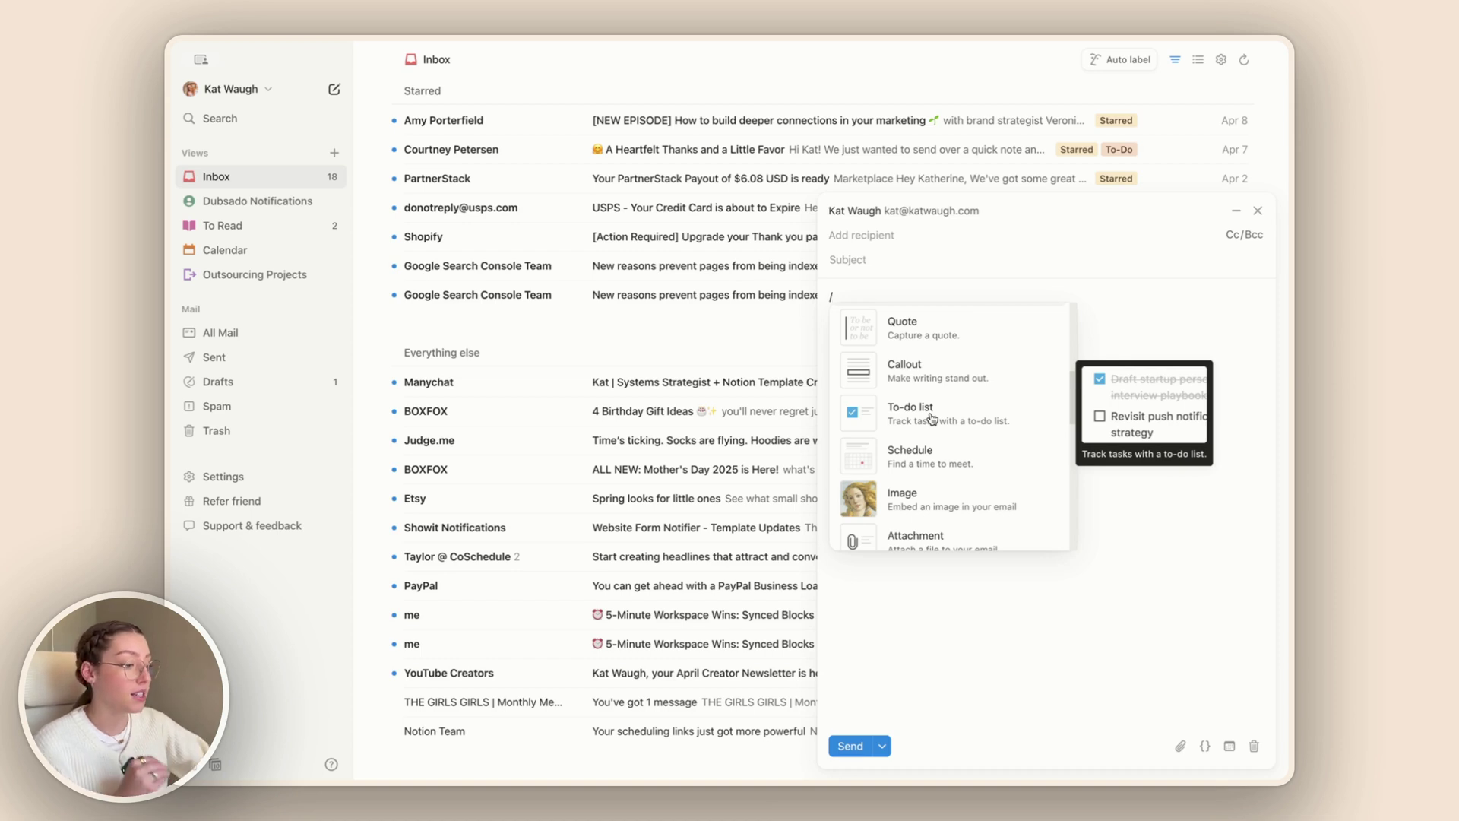
scroll(930, 418, "down", 3)
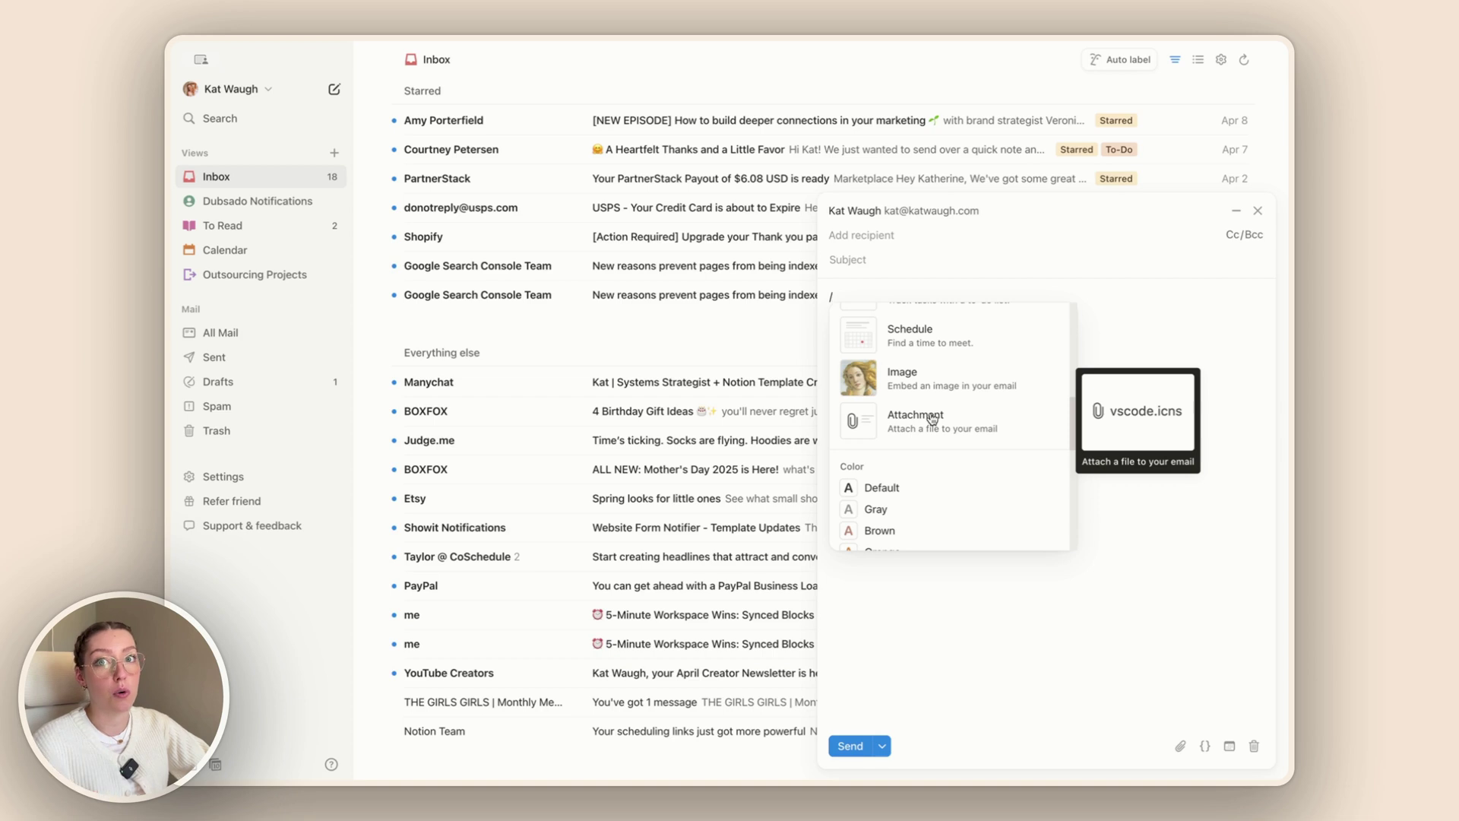
left_click(931, 417)
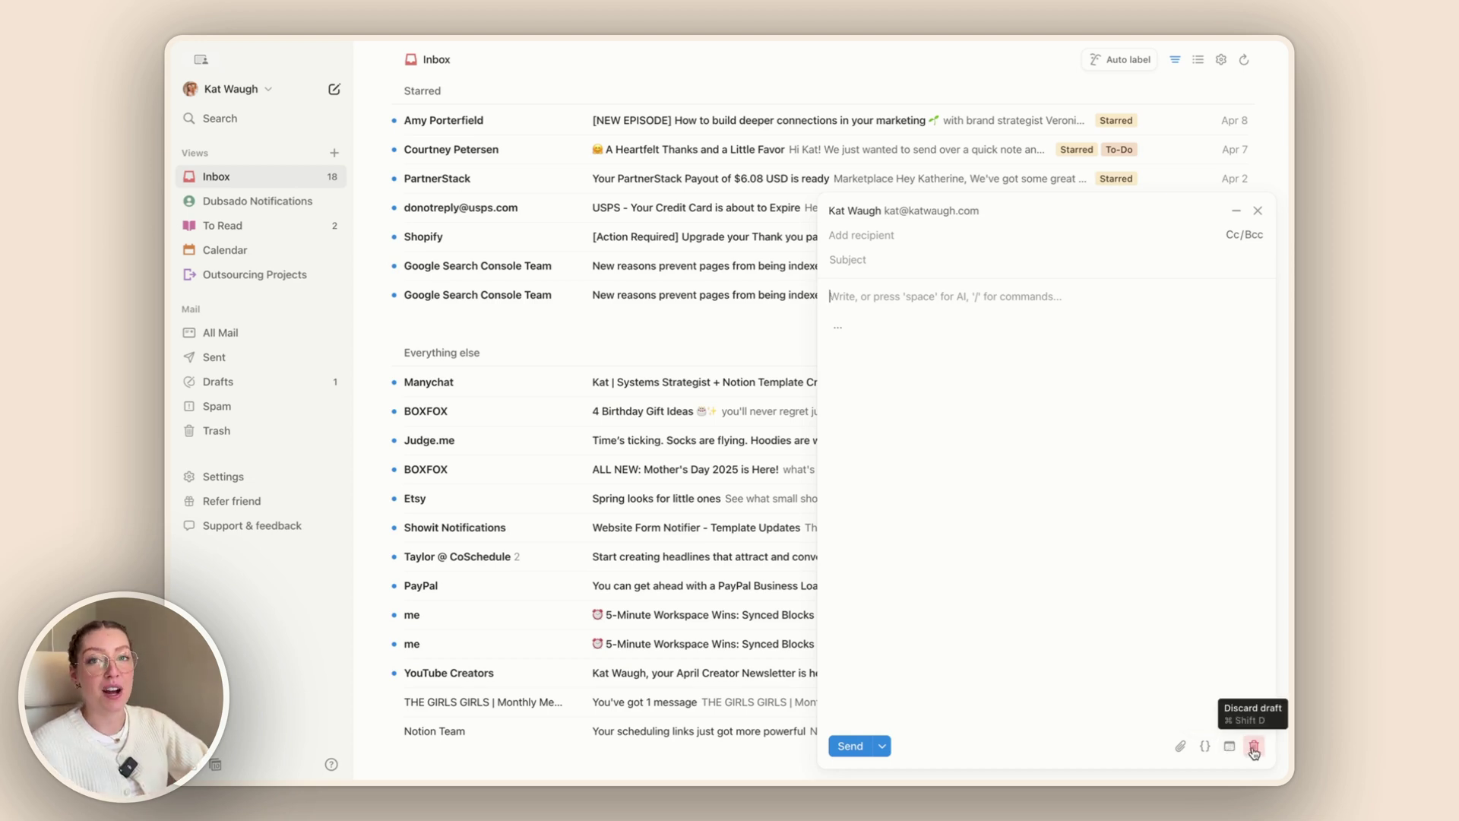
Step: Expand the draft's collapsed signature, examine it through to the closing line, and check the send options
left_click(838, 333)
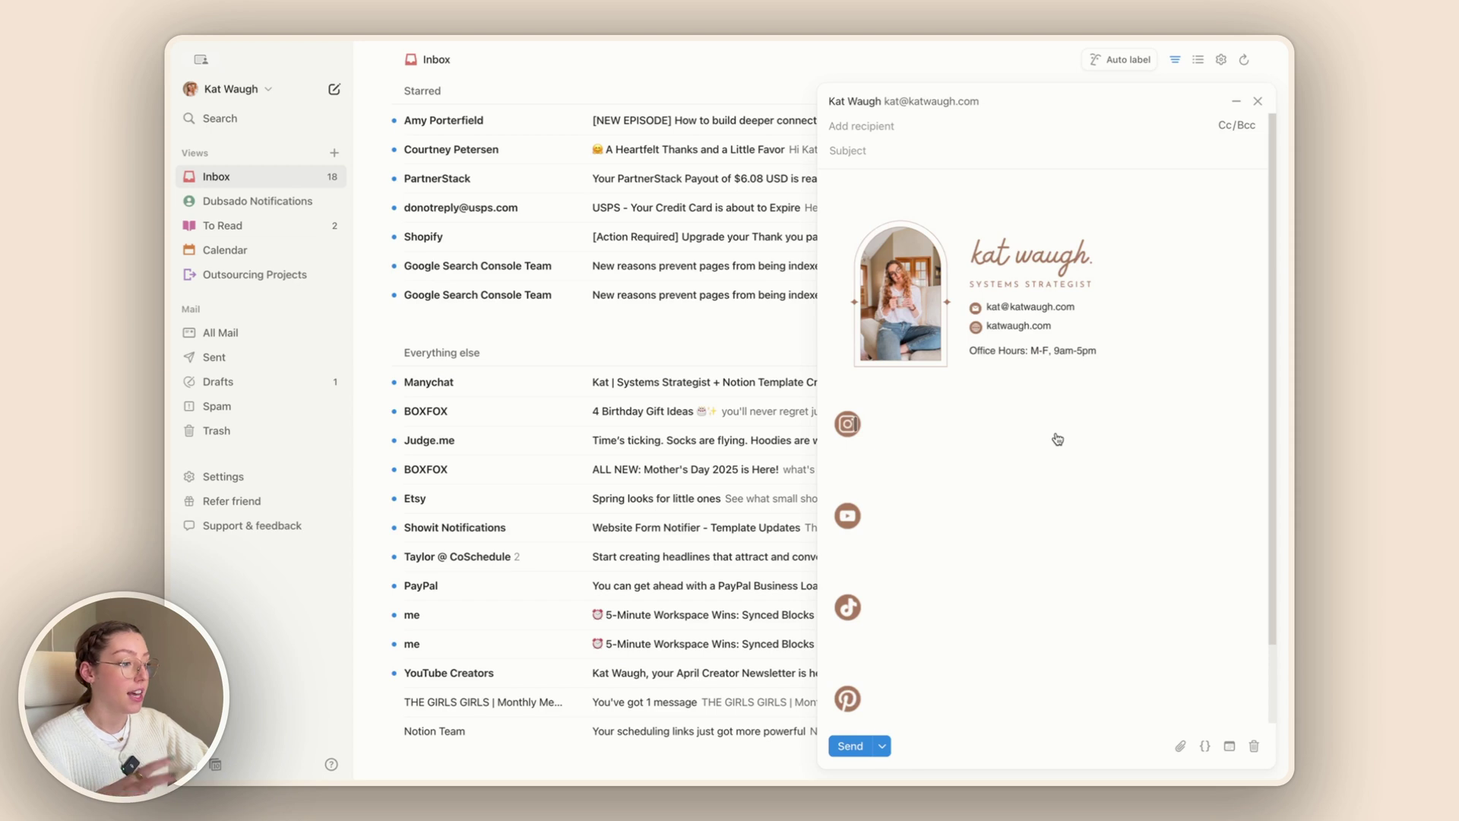
scroll(966, 527, "down", 2)
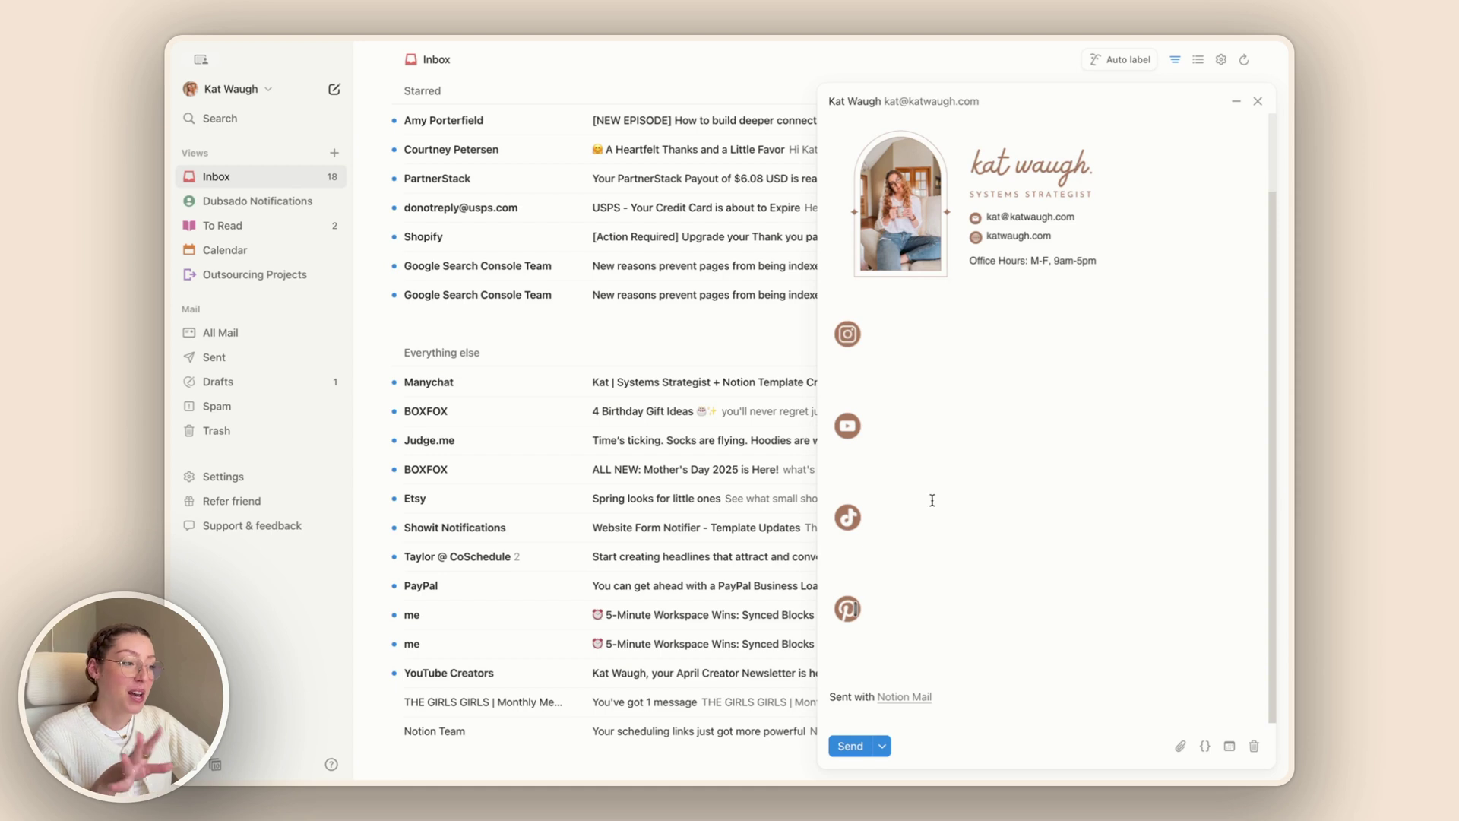
scroll(936, 488, "up", 2)
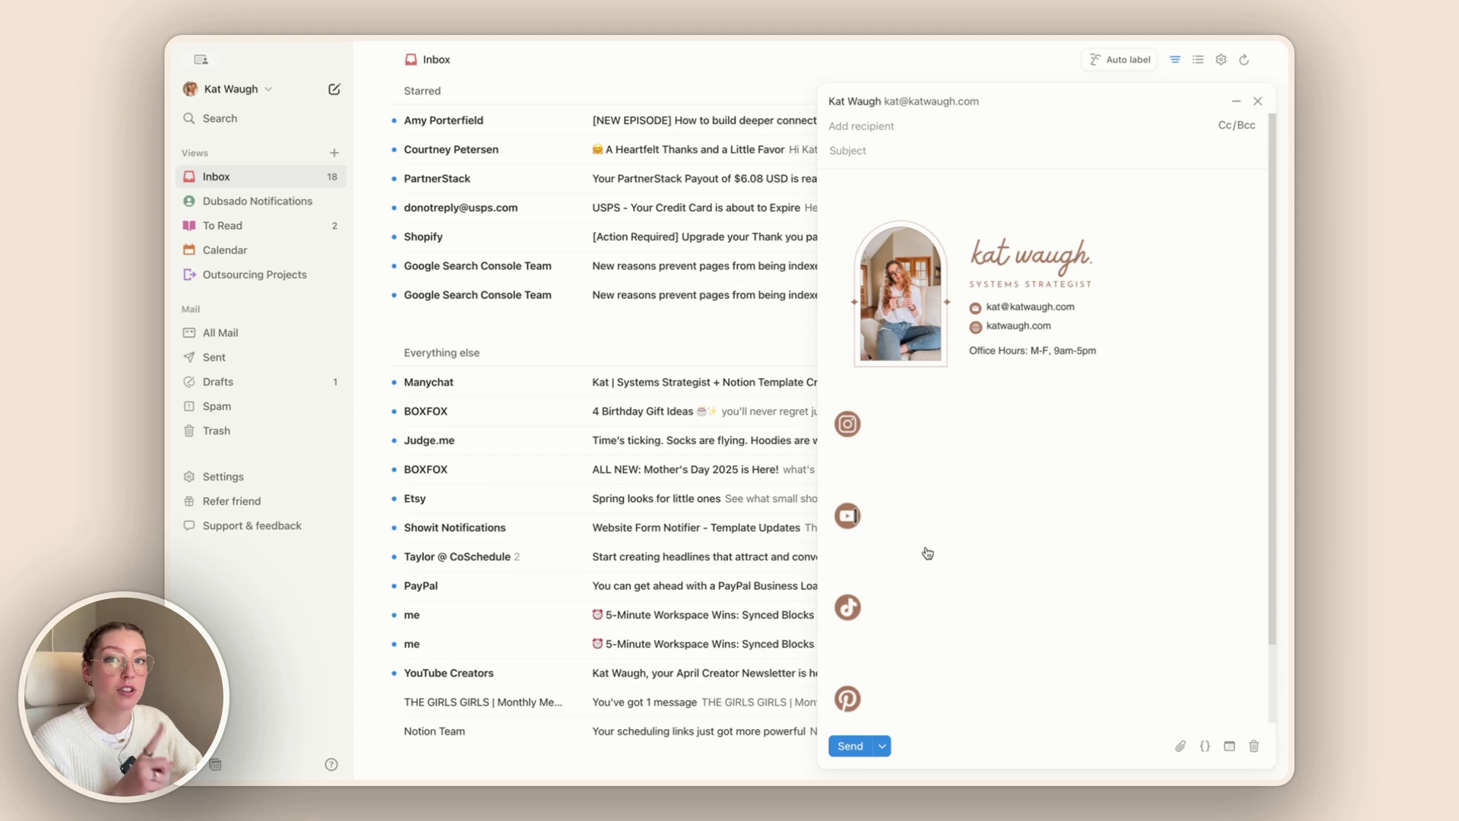
scroll(927, 552, "down", 2)
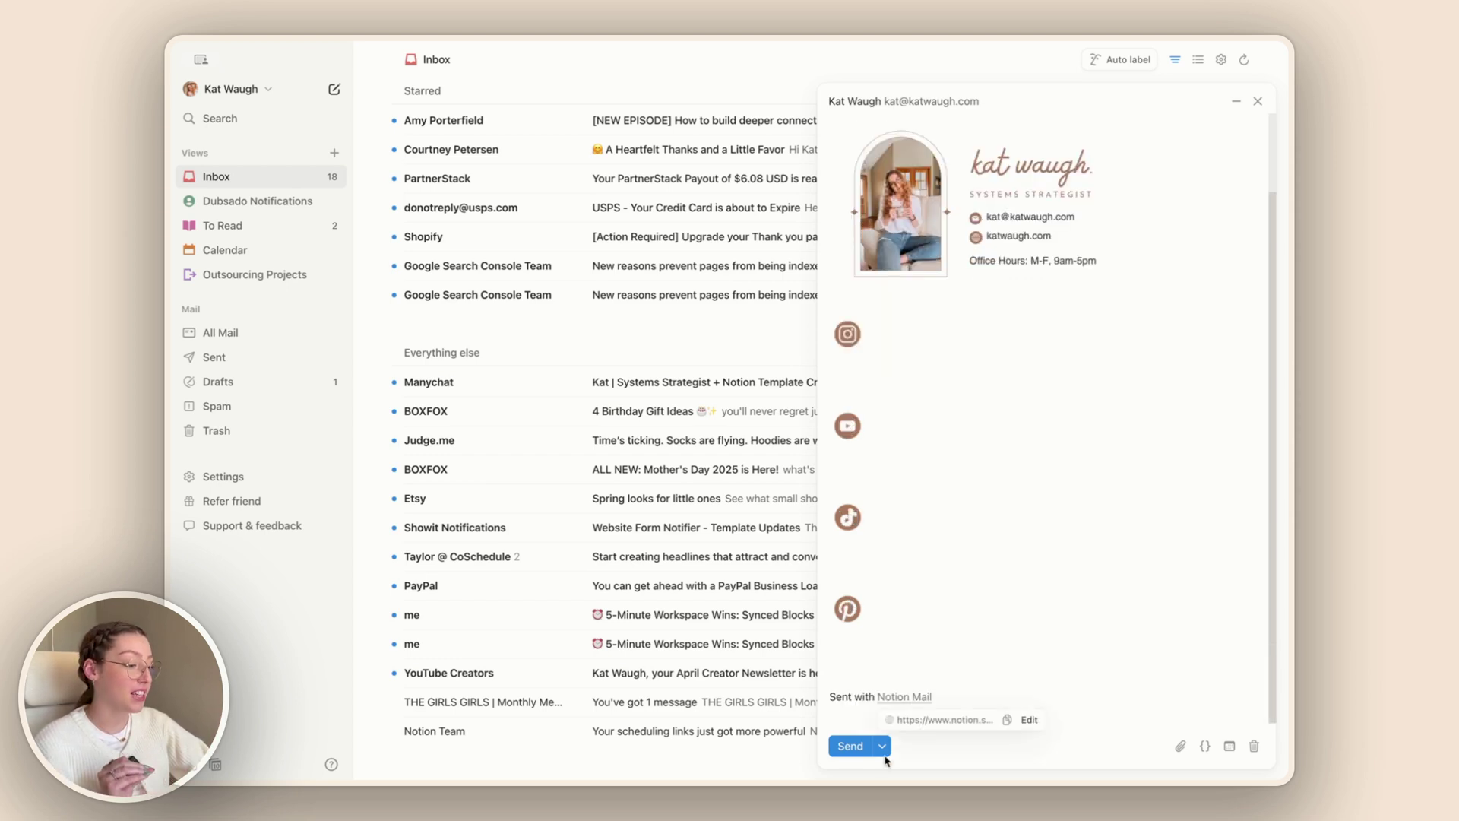
left_click(883, 749)
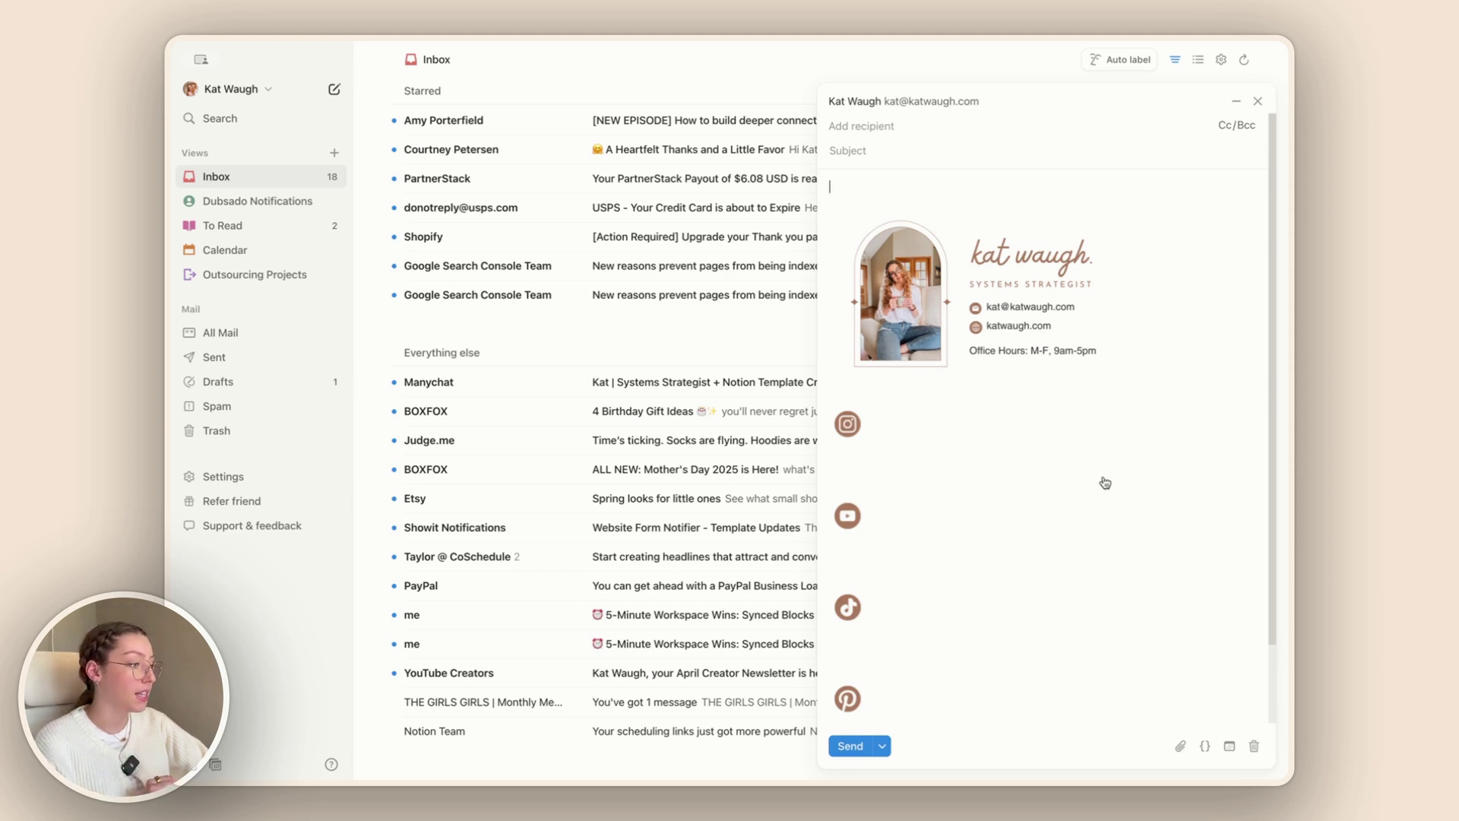
Step: Insert a 30 minute meeting scheduling link with availability from 3 PM on Thu 10, 1:45 to 4:30 on Sat 12 and 3–6 PM on Mon 14
left_click(1230, 748)
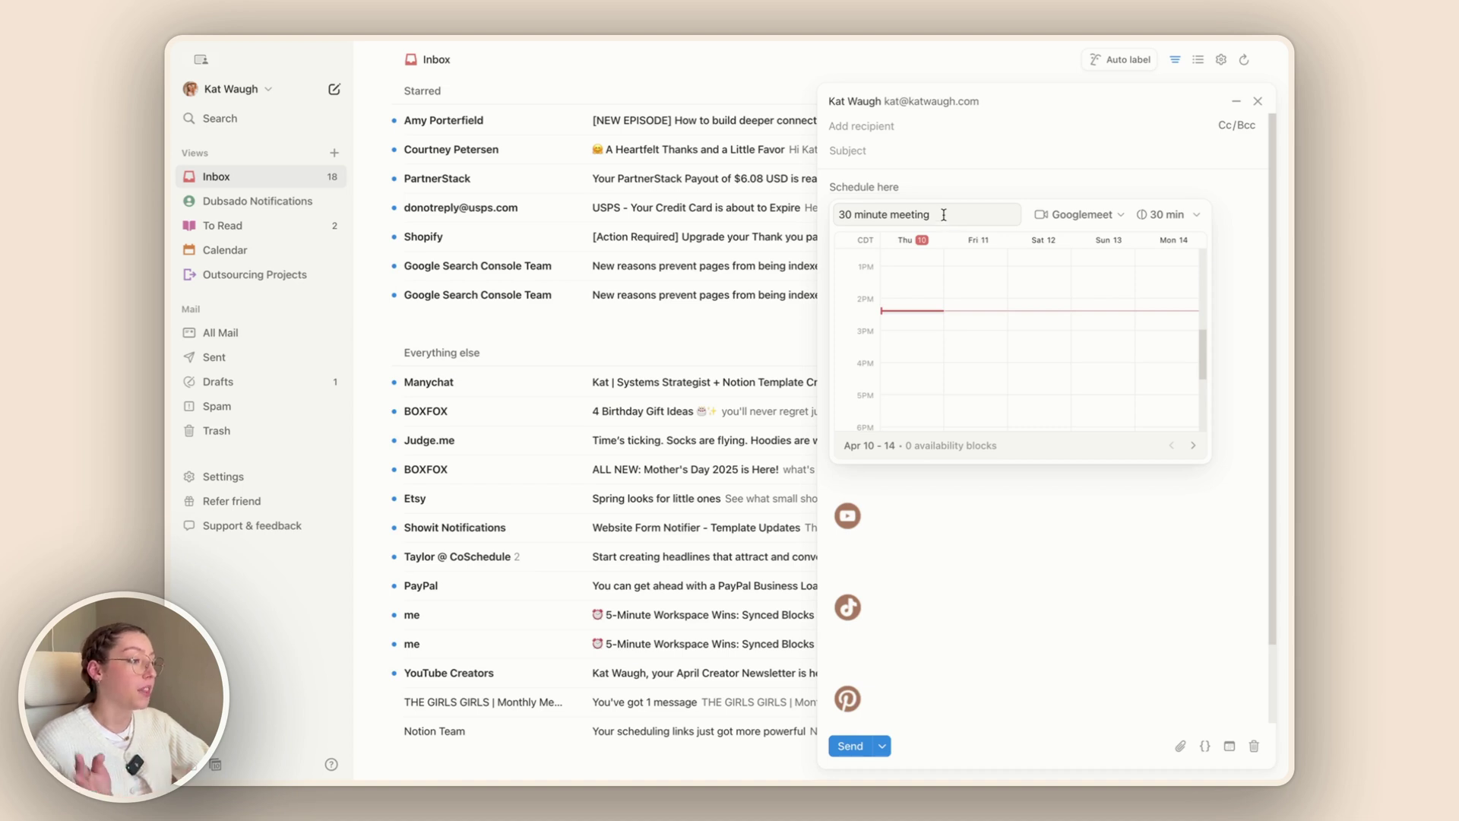
left_click(1104, 219)
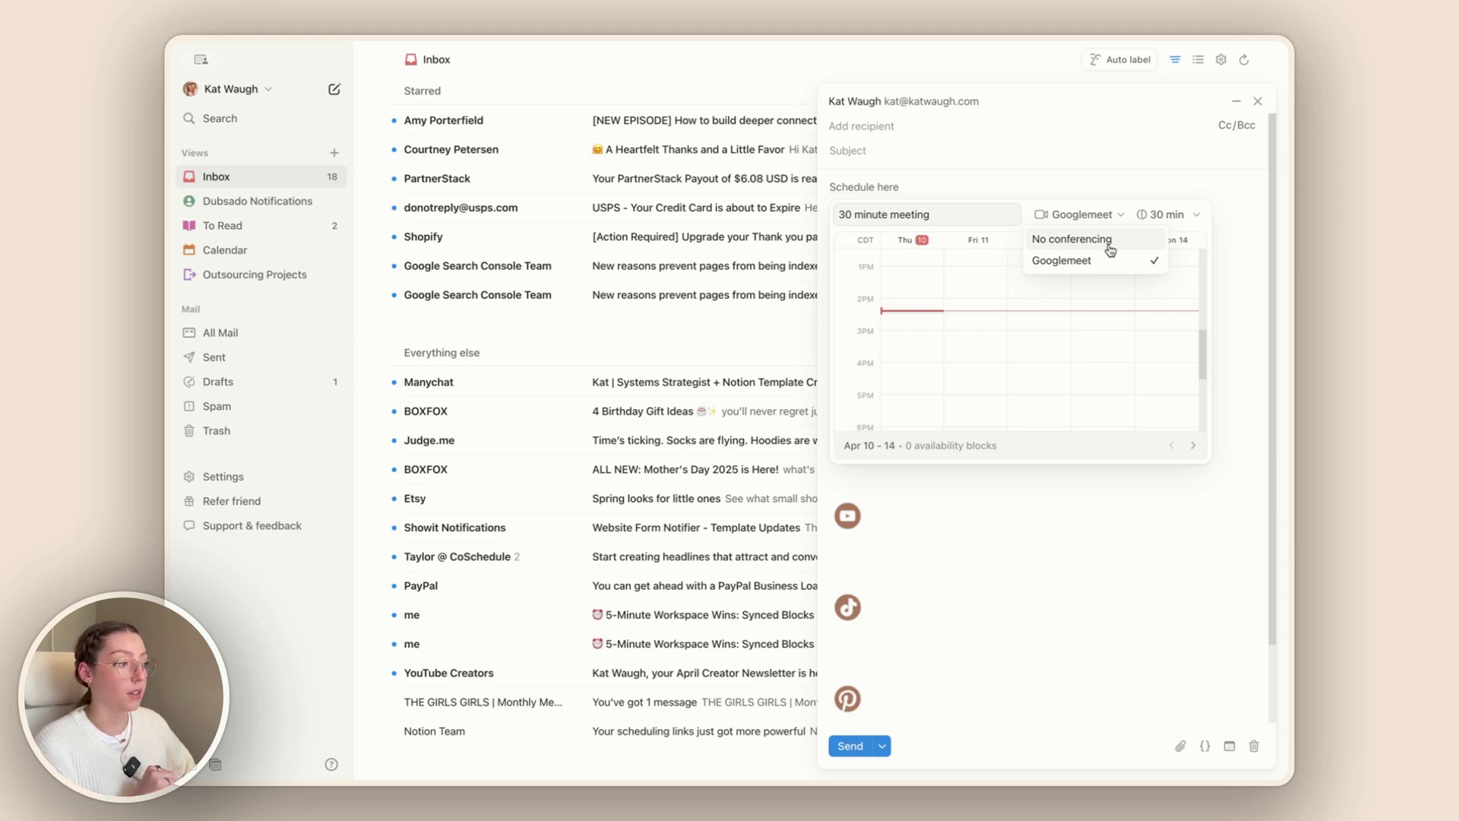
key("Escape")
scroll(978, 304, "down", 1)
left_click_drag(912, 293, 921, 422)
left_click_drag(1058, 259, 1054, 347)
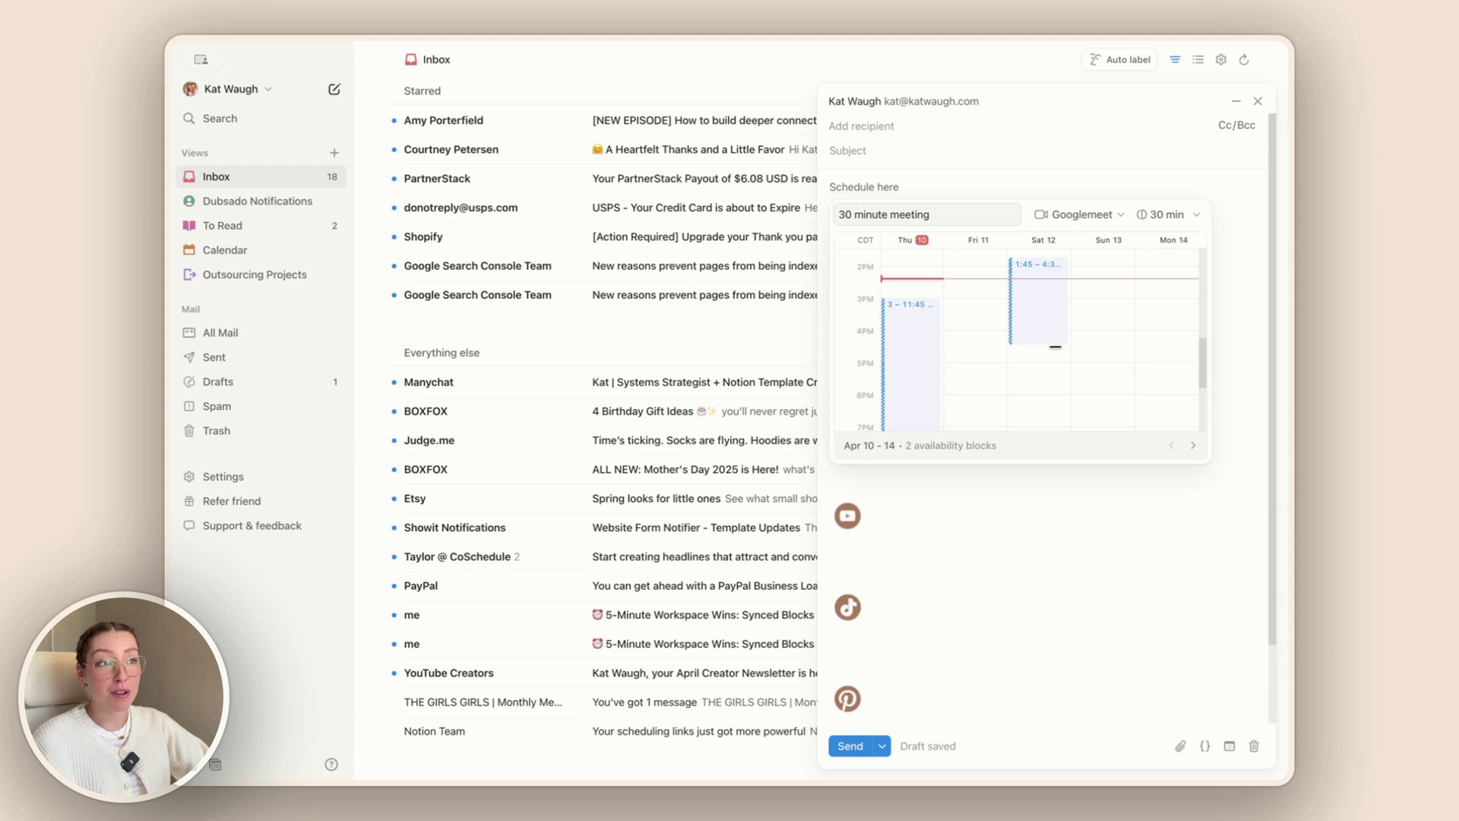
left_click_drag(1155, 301, 1166, 391)
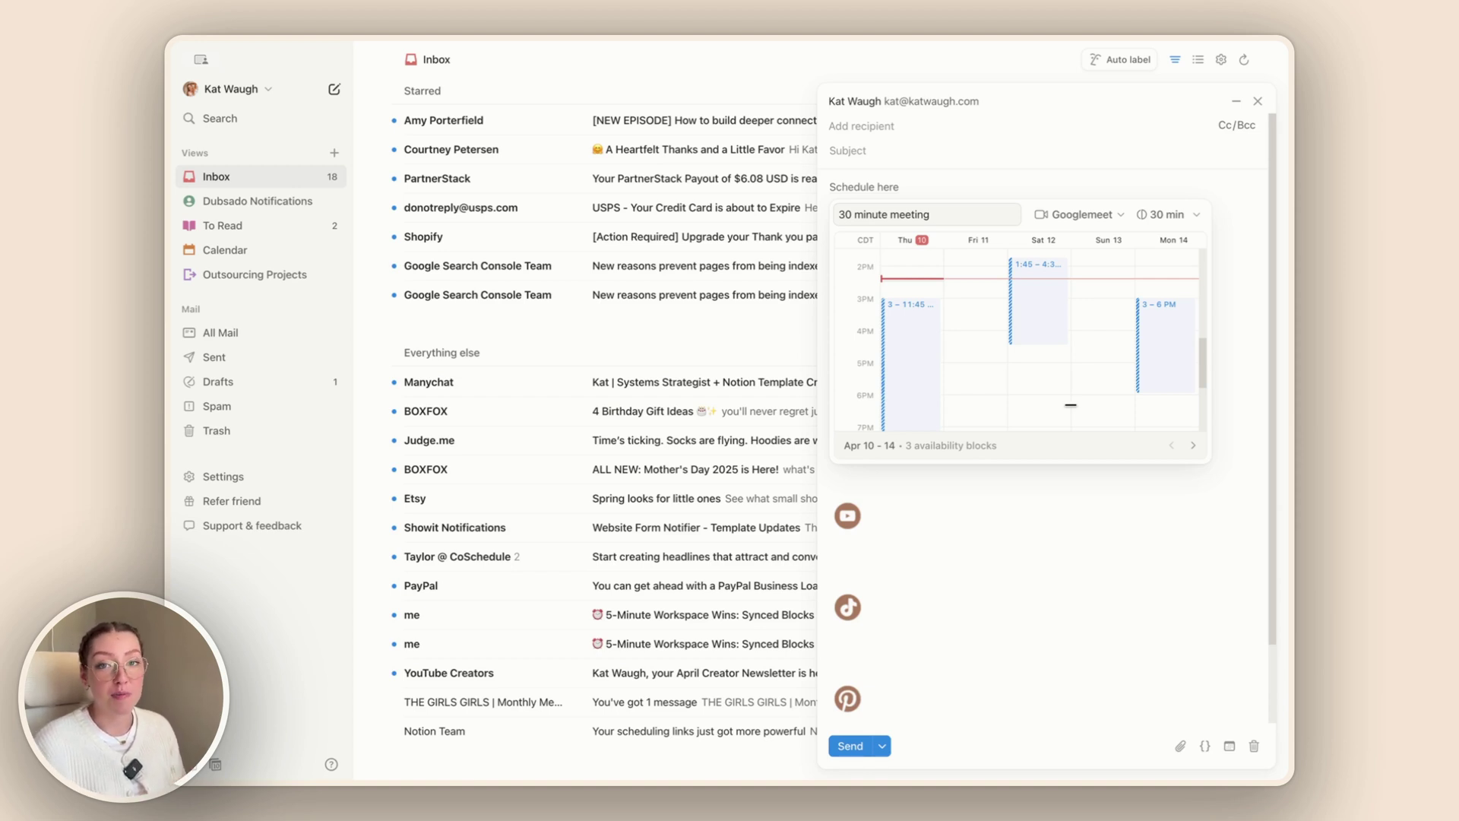
key("Escape")
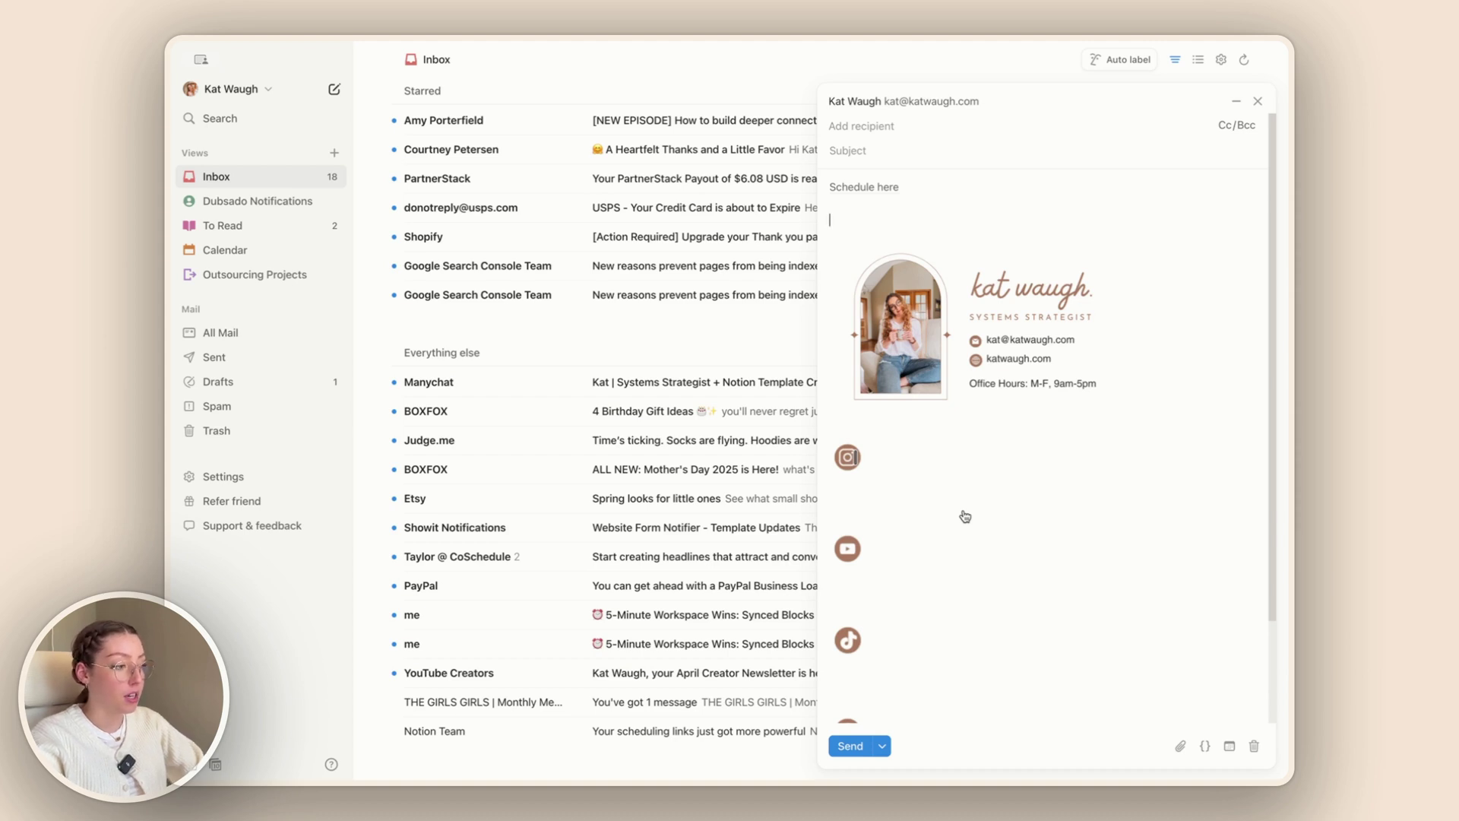
Step: Try inserting the Schedule snippet below the scheduling link, and undo the insertion
type("/sch")
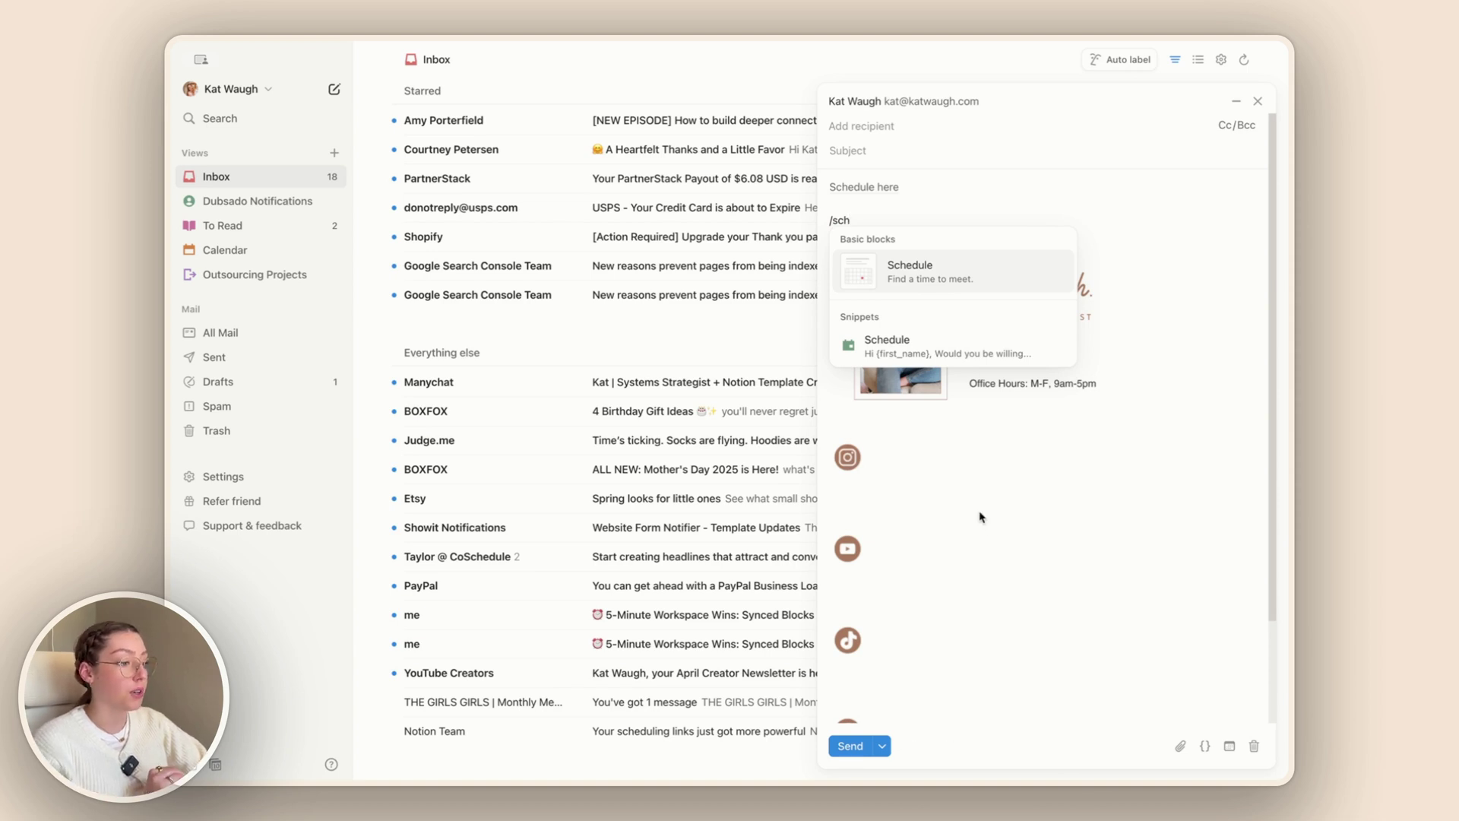
left_click(910, 346)
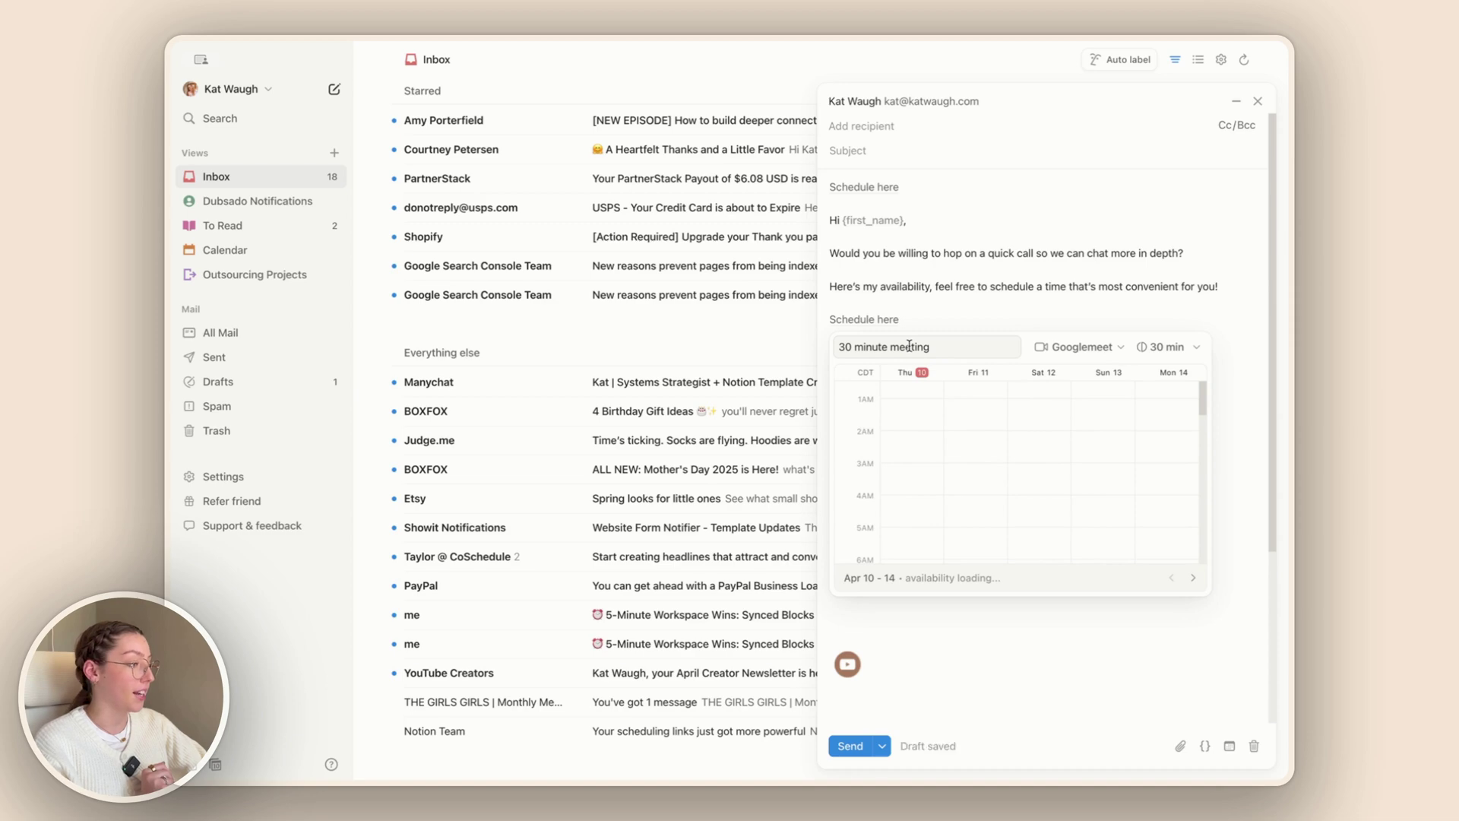
key("super+z")
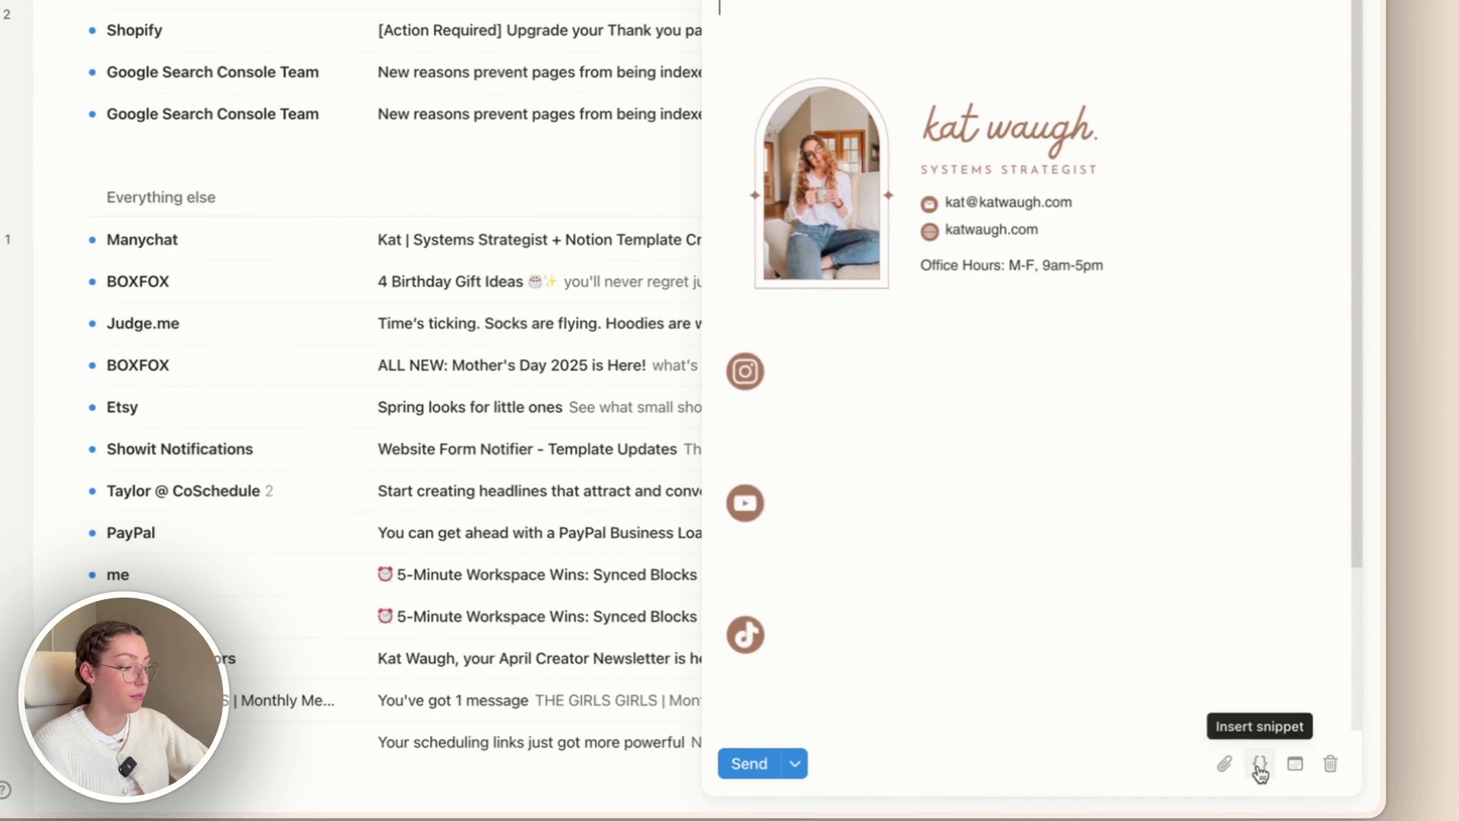
Step: Insert the Schedule snippet into the draft and add a contact as the recipient to fill in its first-name placeholder
left_click(1259, 764)
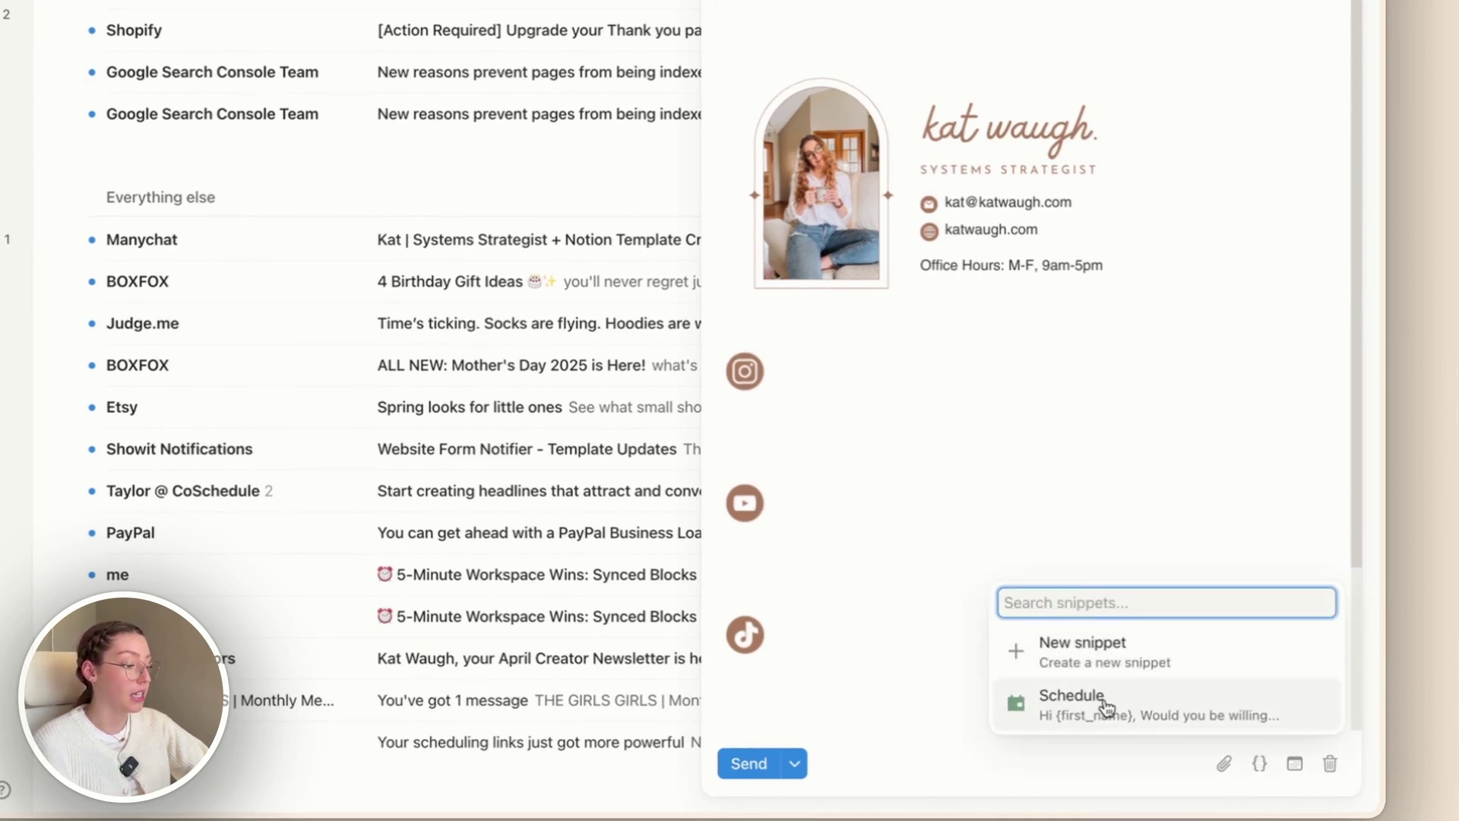
left_click(1086, 718)
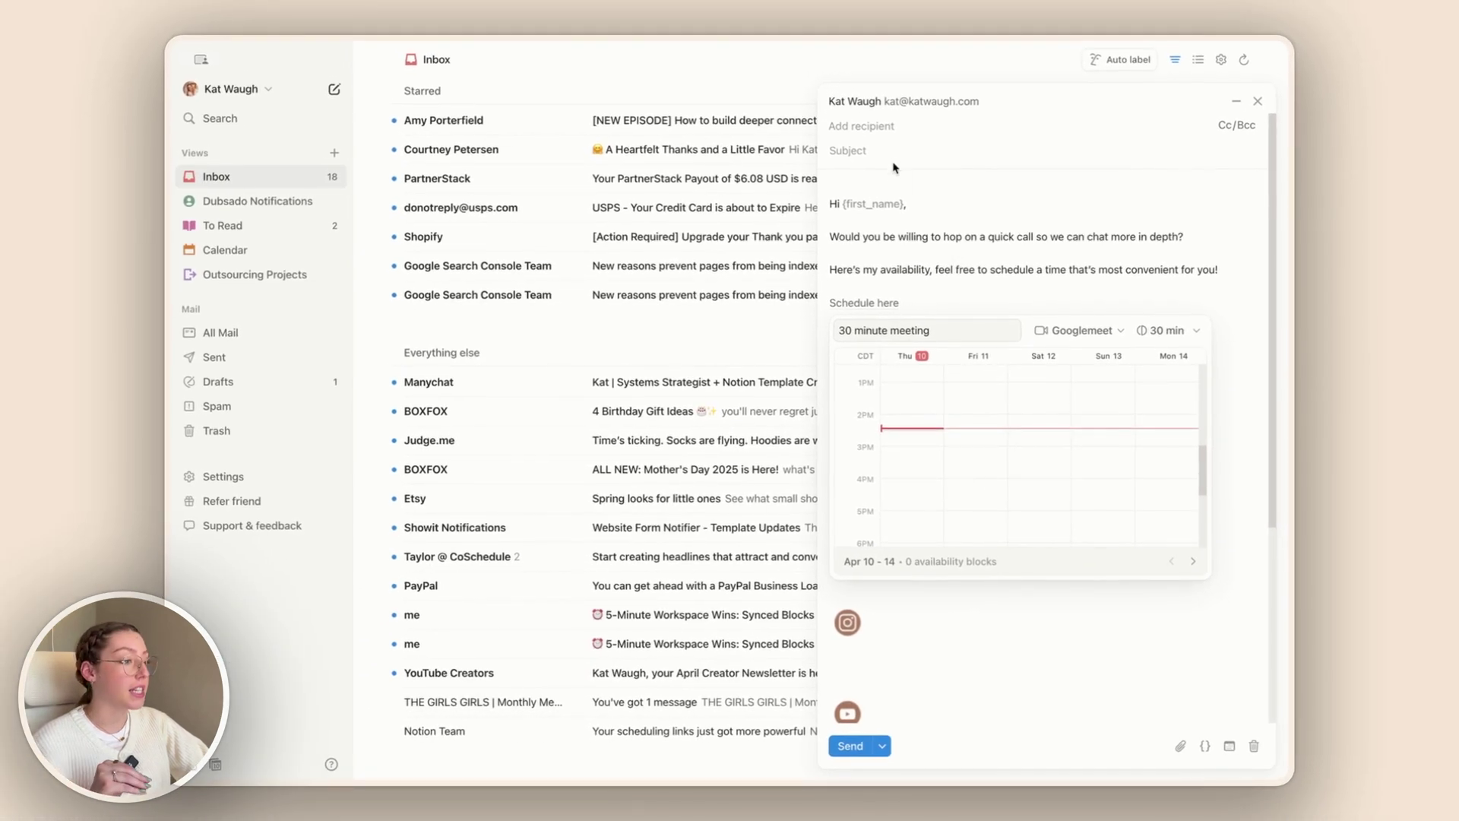
left_click(863, 123)
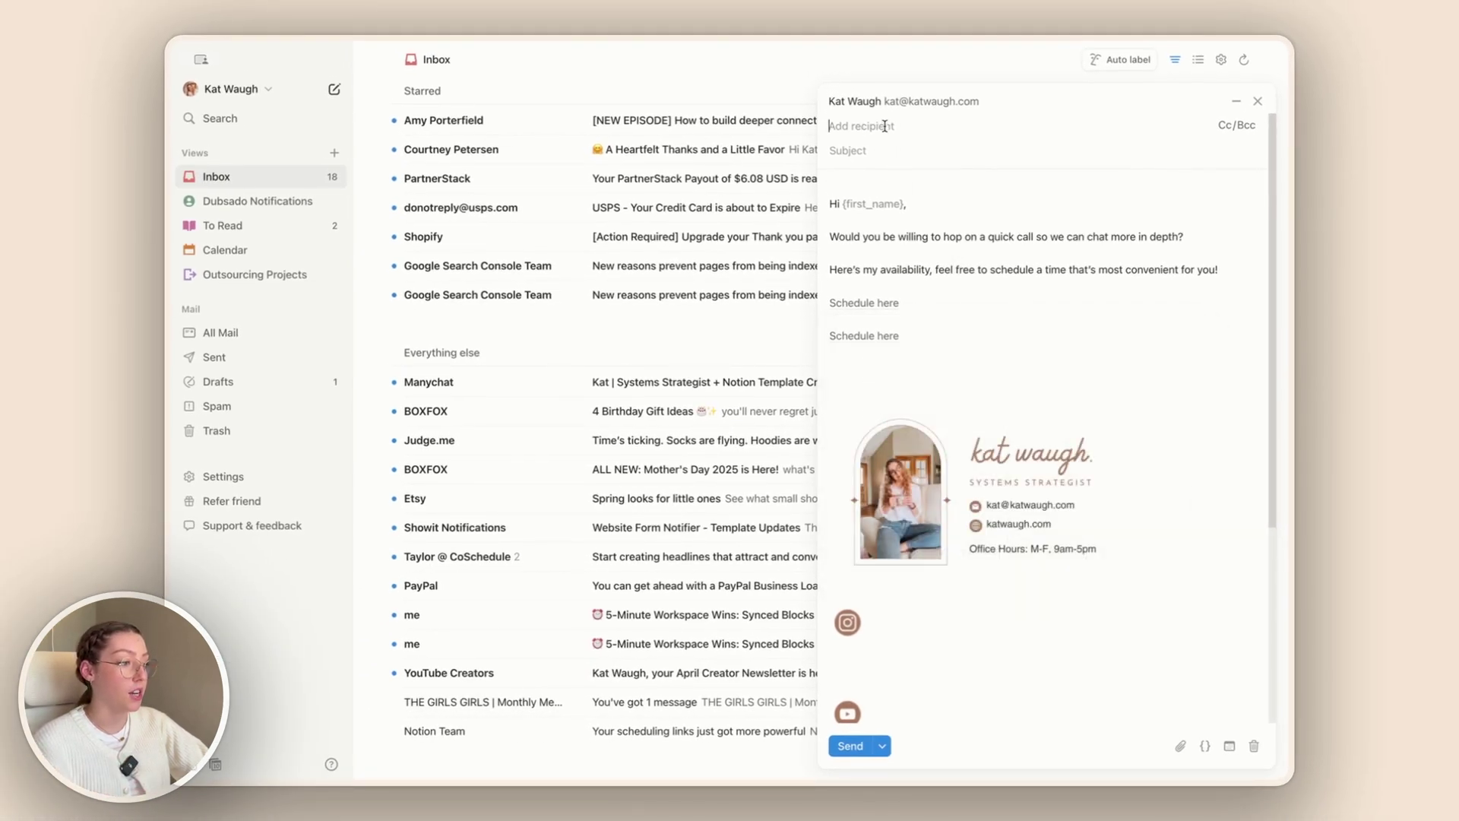
type("kat")
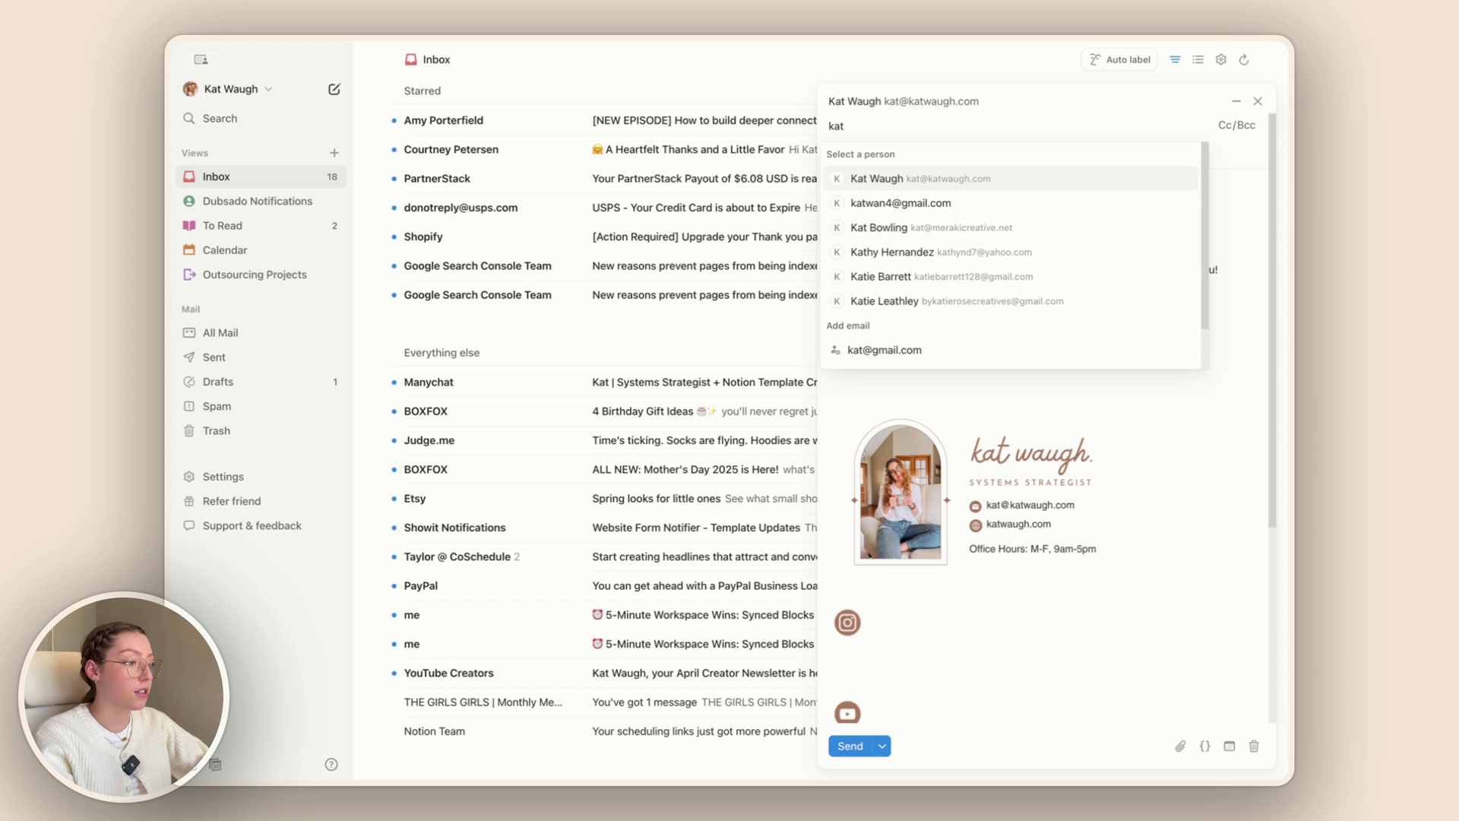
left_click(904, 180)
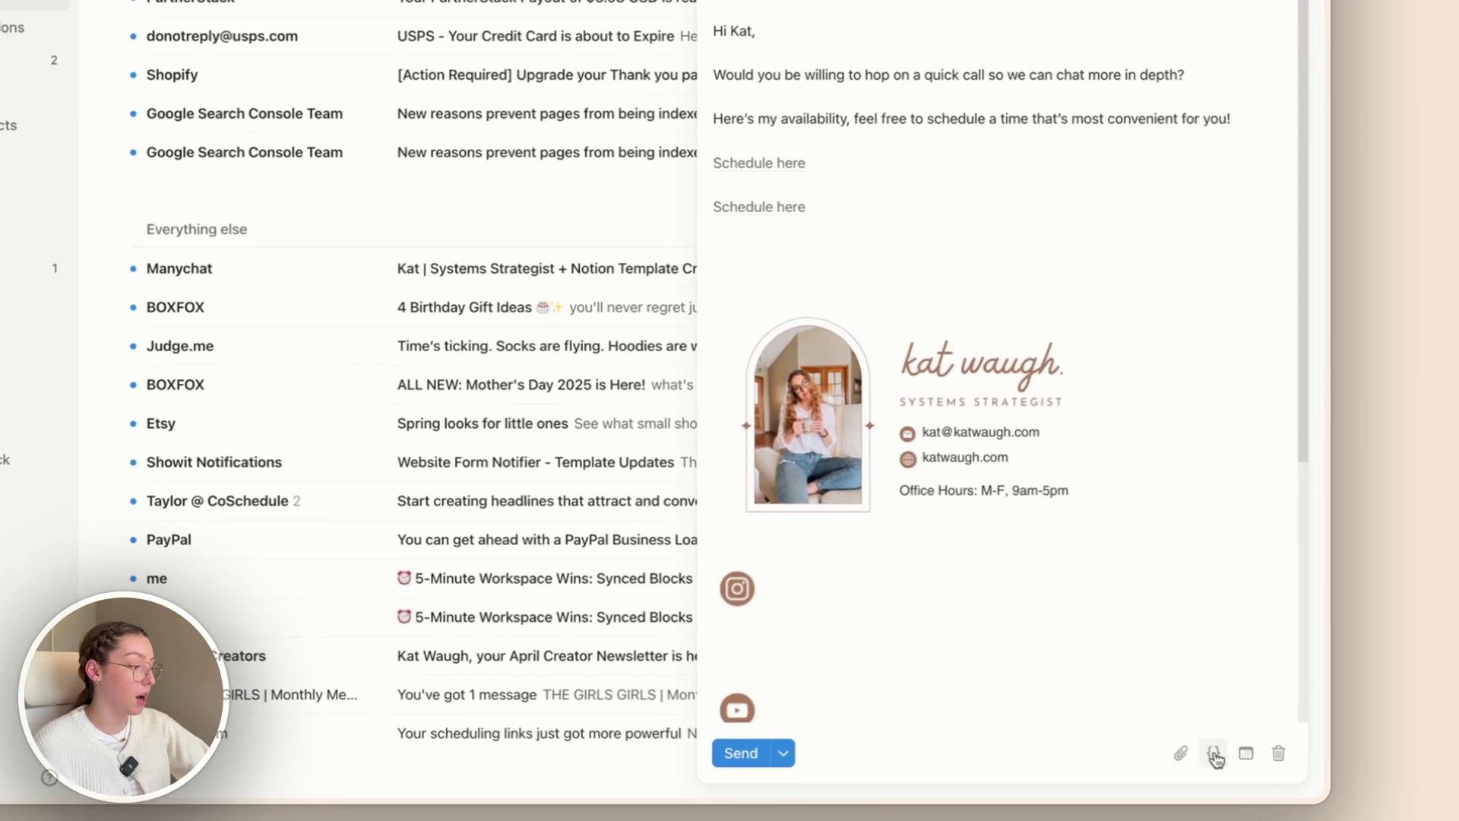
left_click(1204, 746)
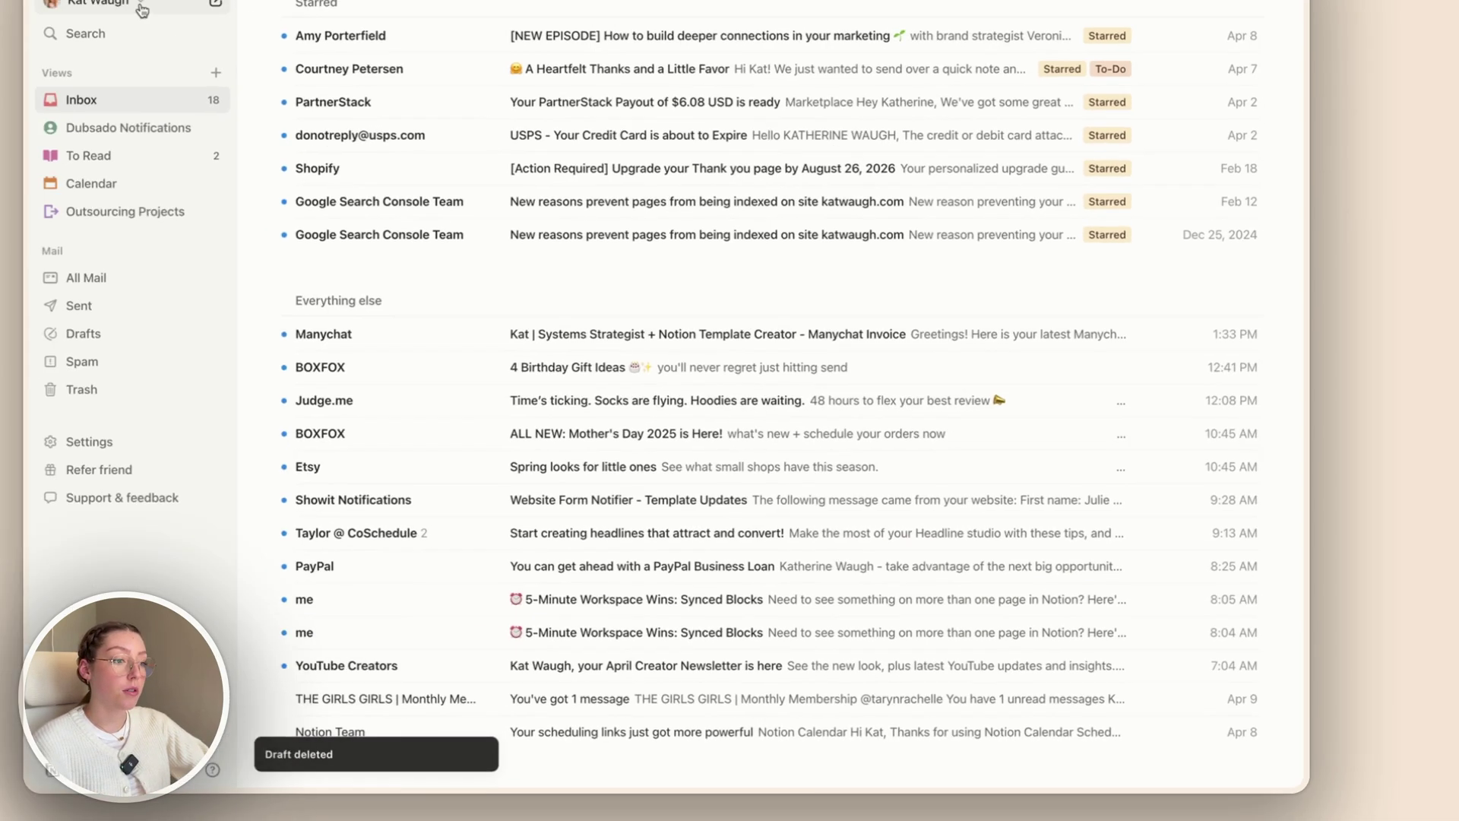
Step: Open the account settings and view the list of saved snippets
left_click(228, 88)
left_click(259, 160)
left_click(375, 169)
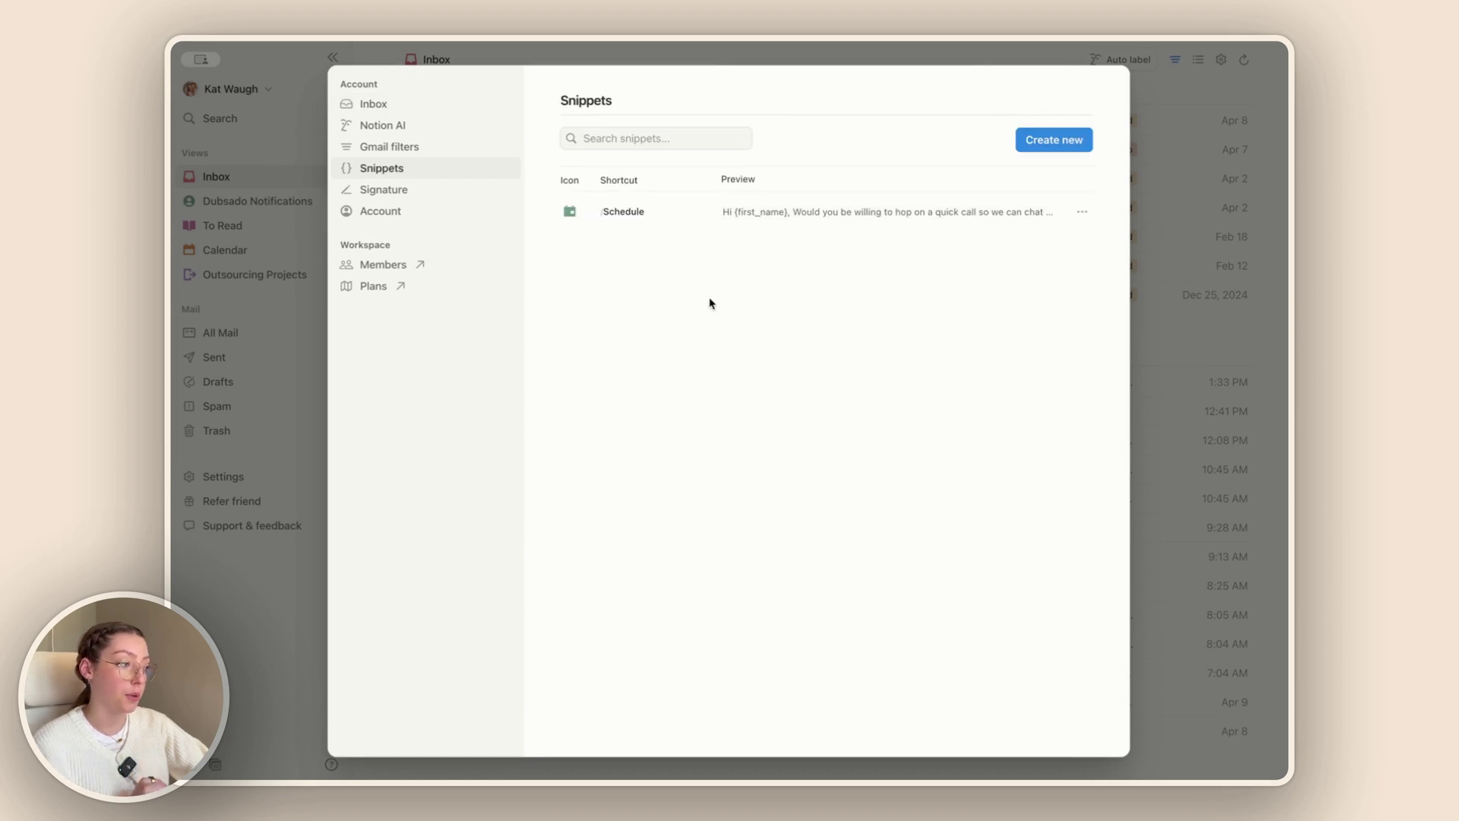
Step: Review the choices for theme mode, thread style and auto-advance in the inbox settings
left_click(380, 106)
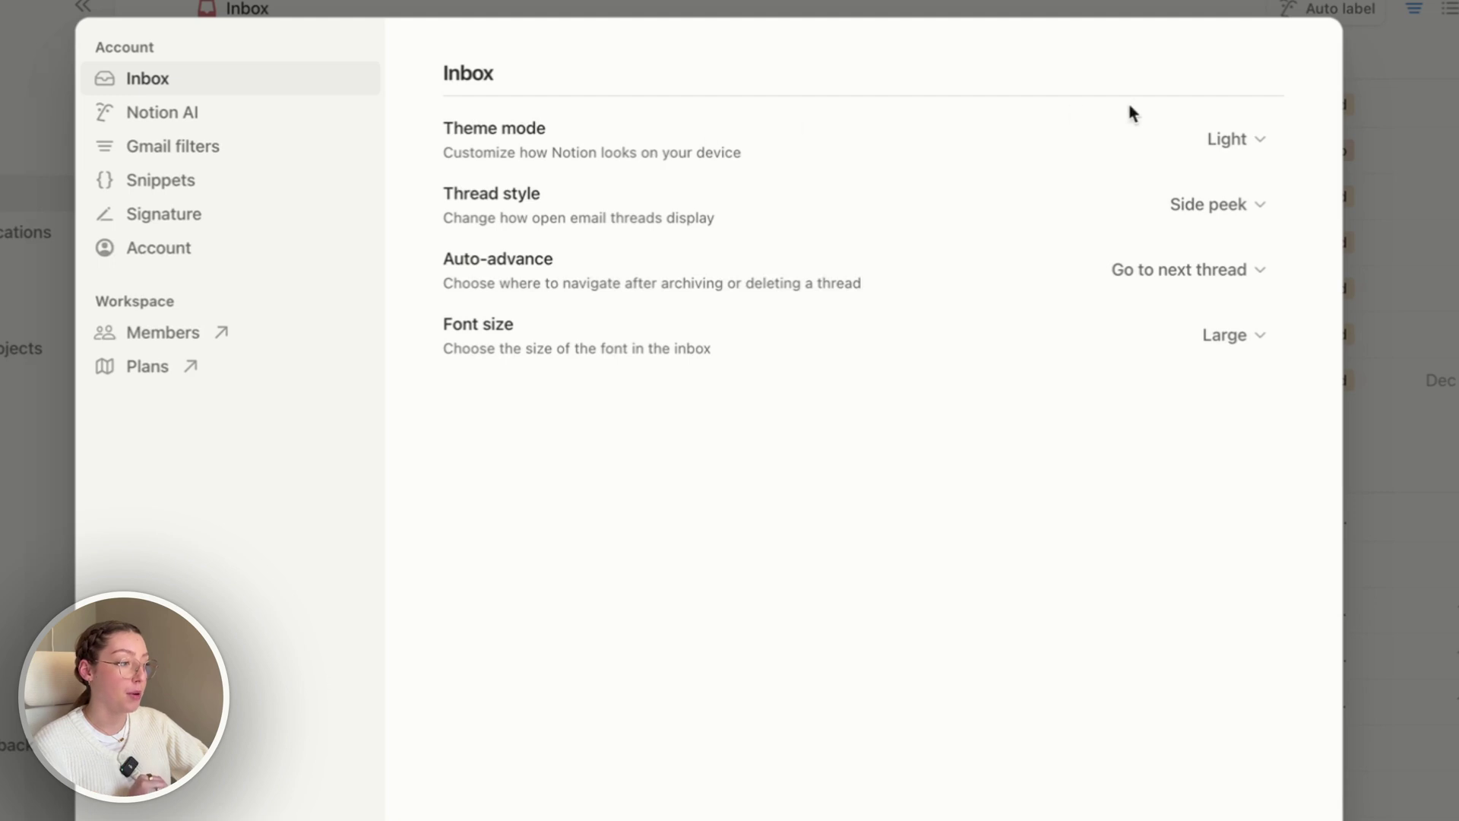
left_click(1233, 136)
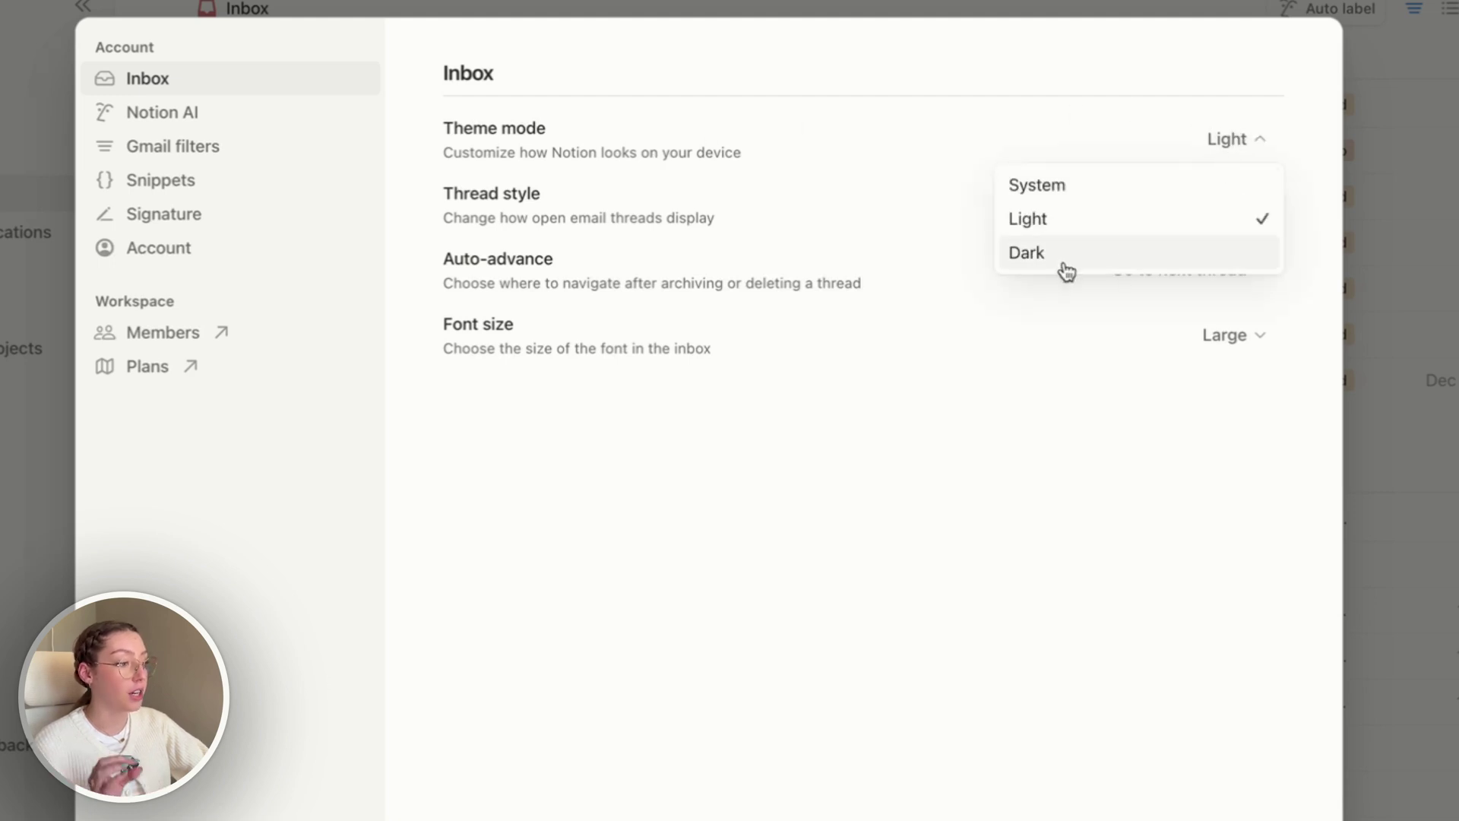
left_click(691, 220)
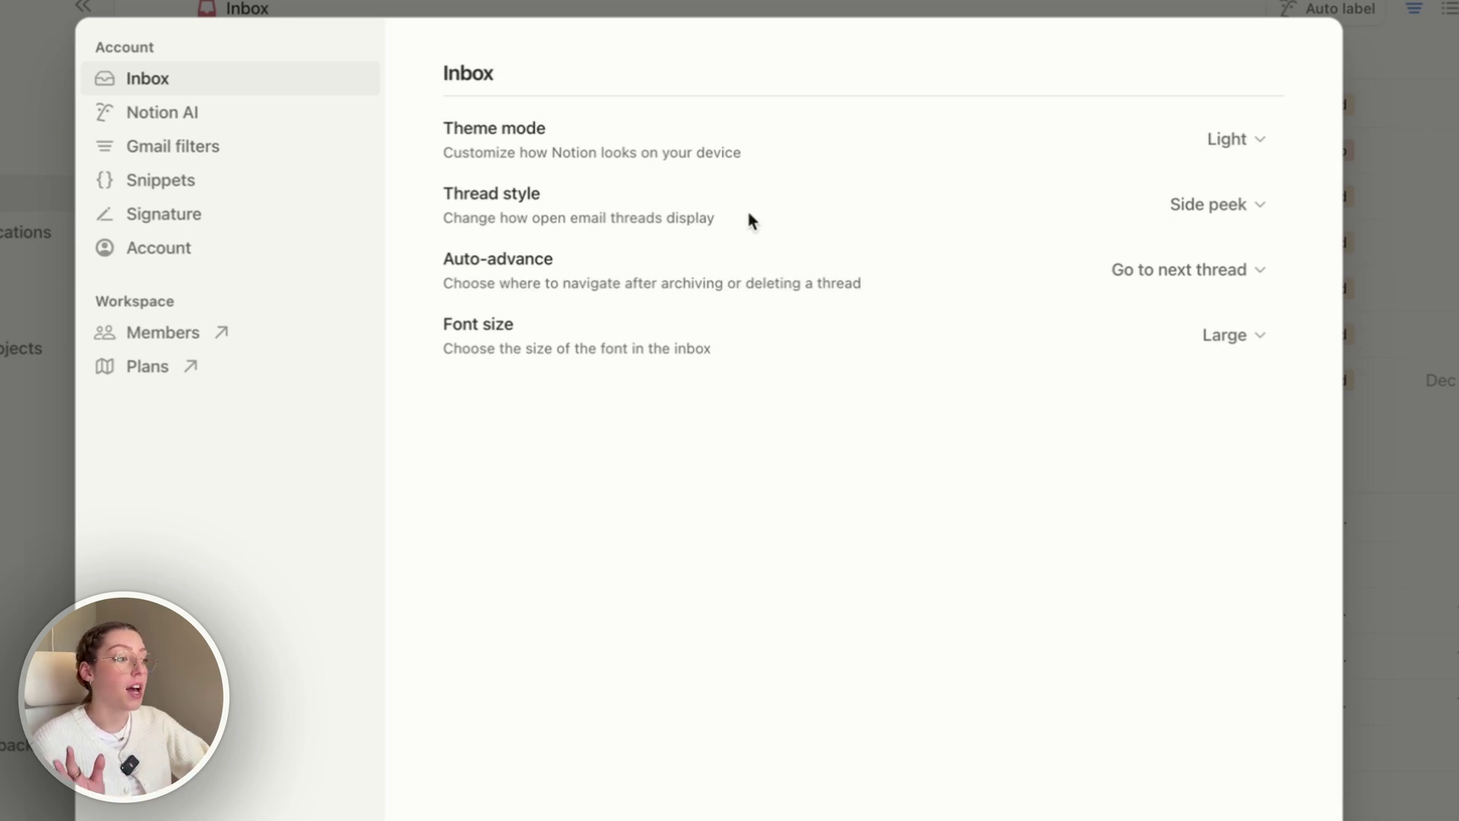
left_click(1225, 202)
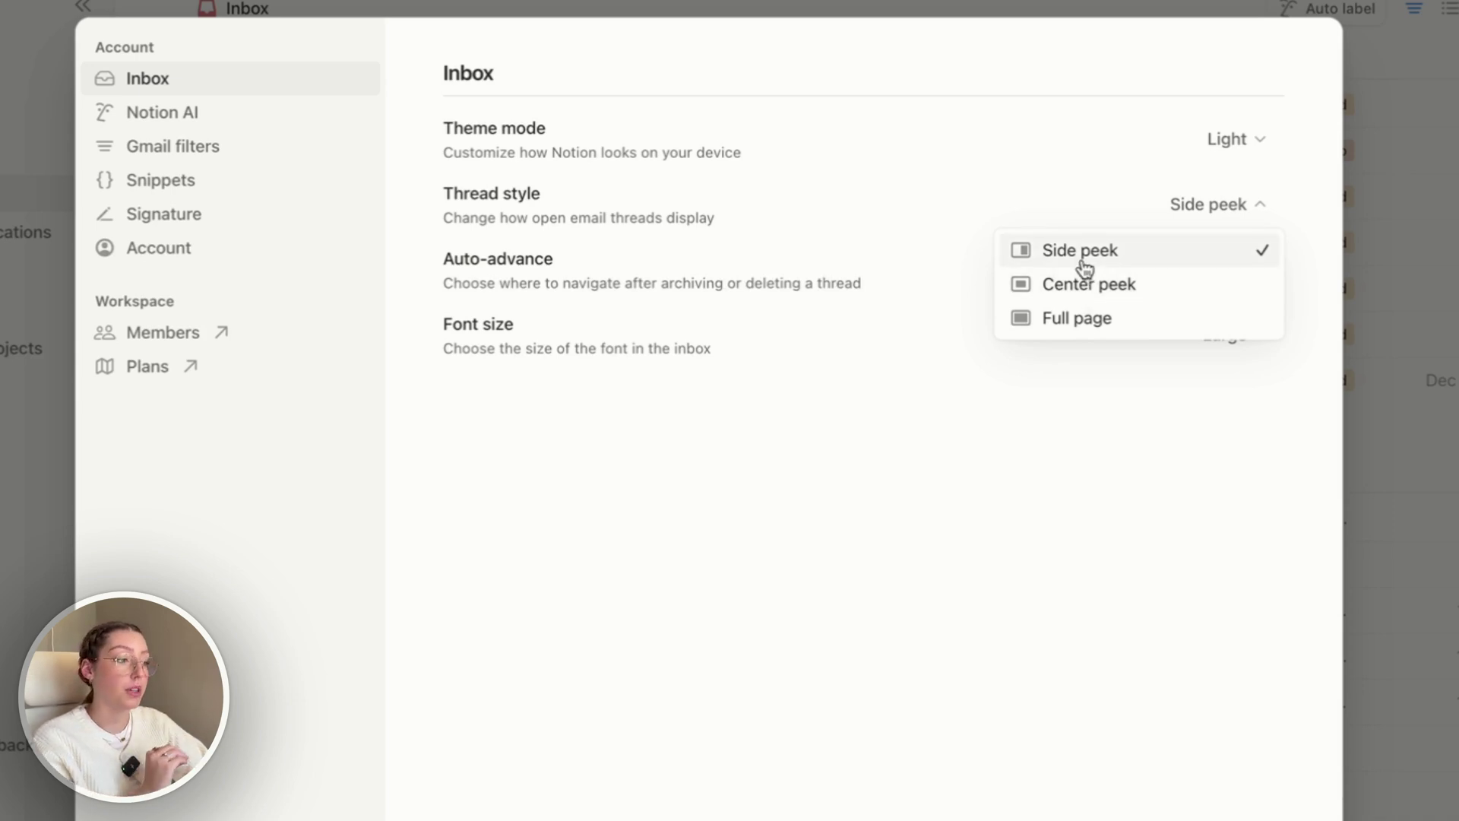
left_click(708, 241)
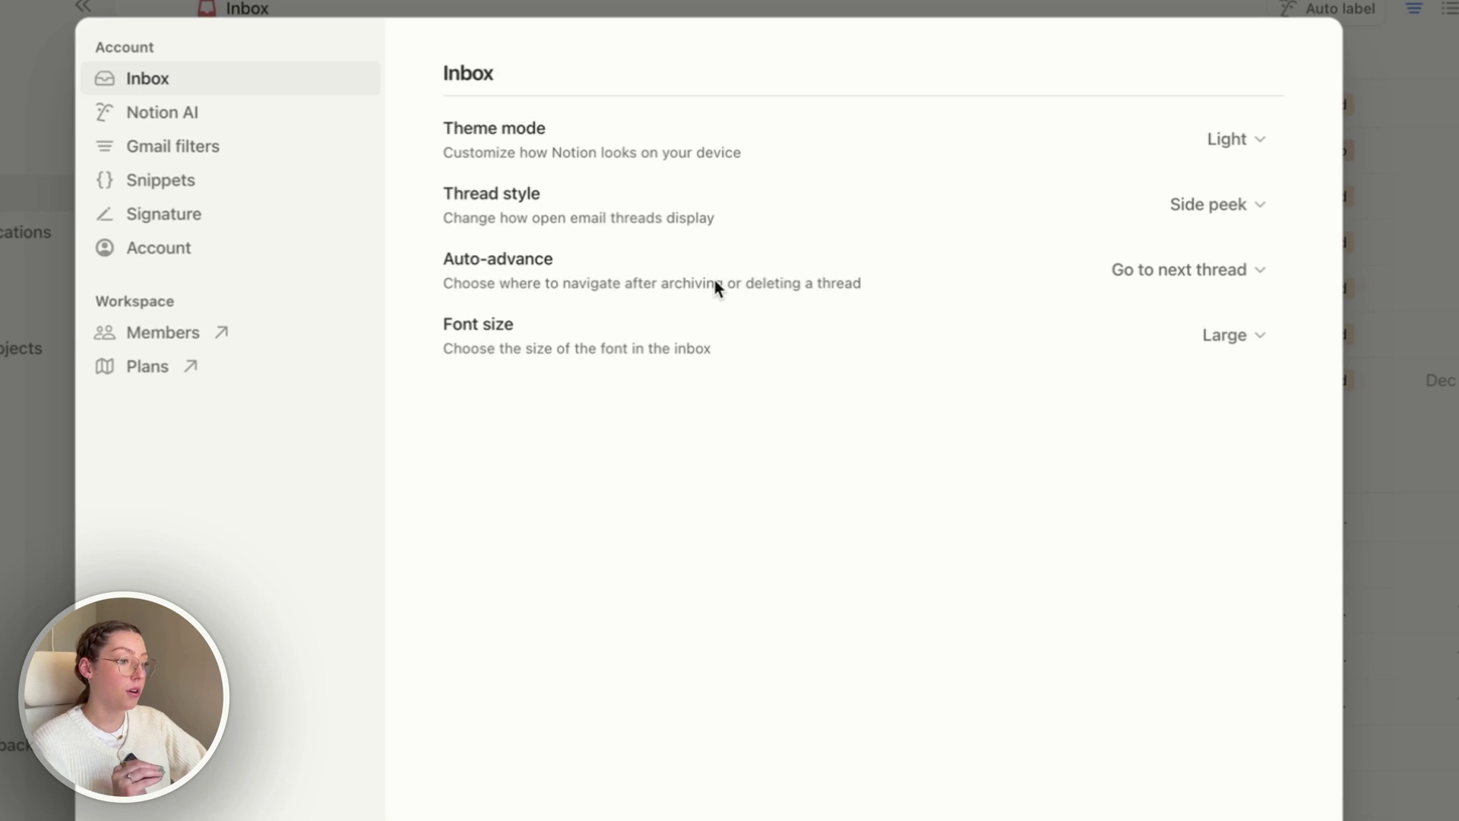
left_click(1222, 269)
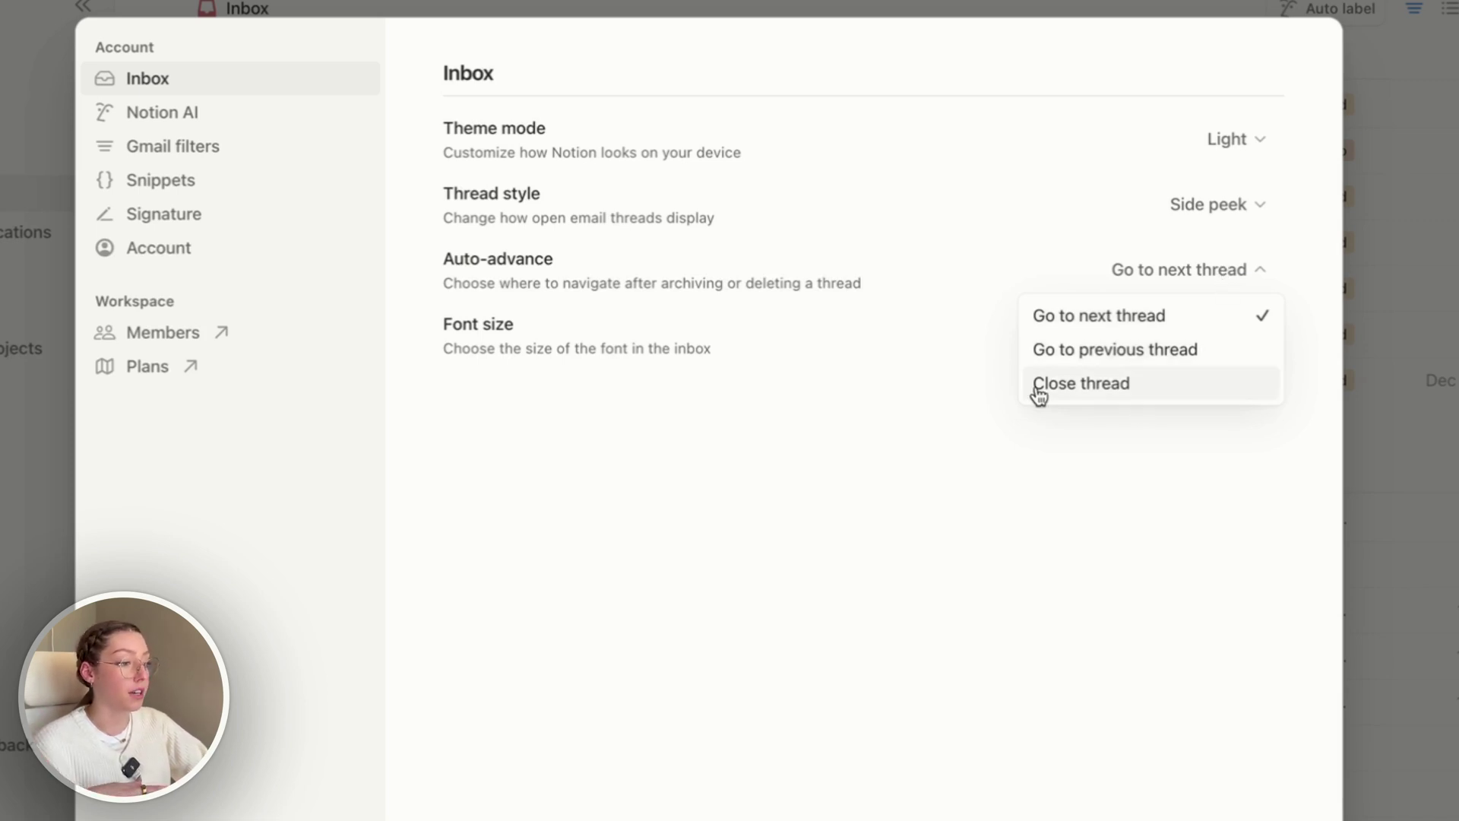
left_click(886, 440)
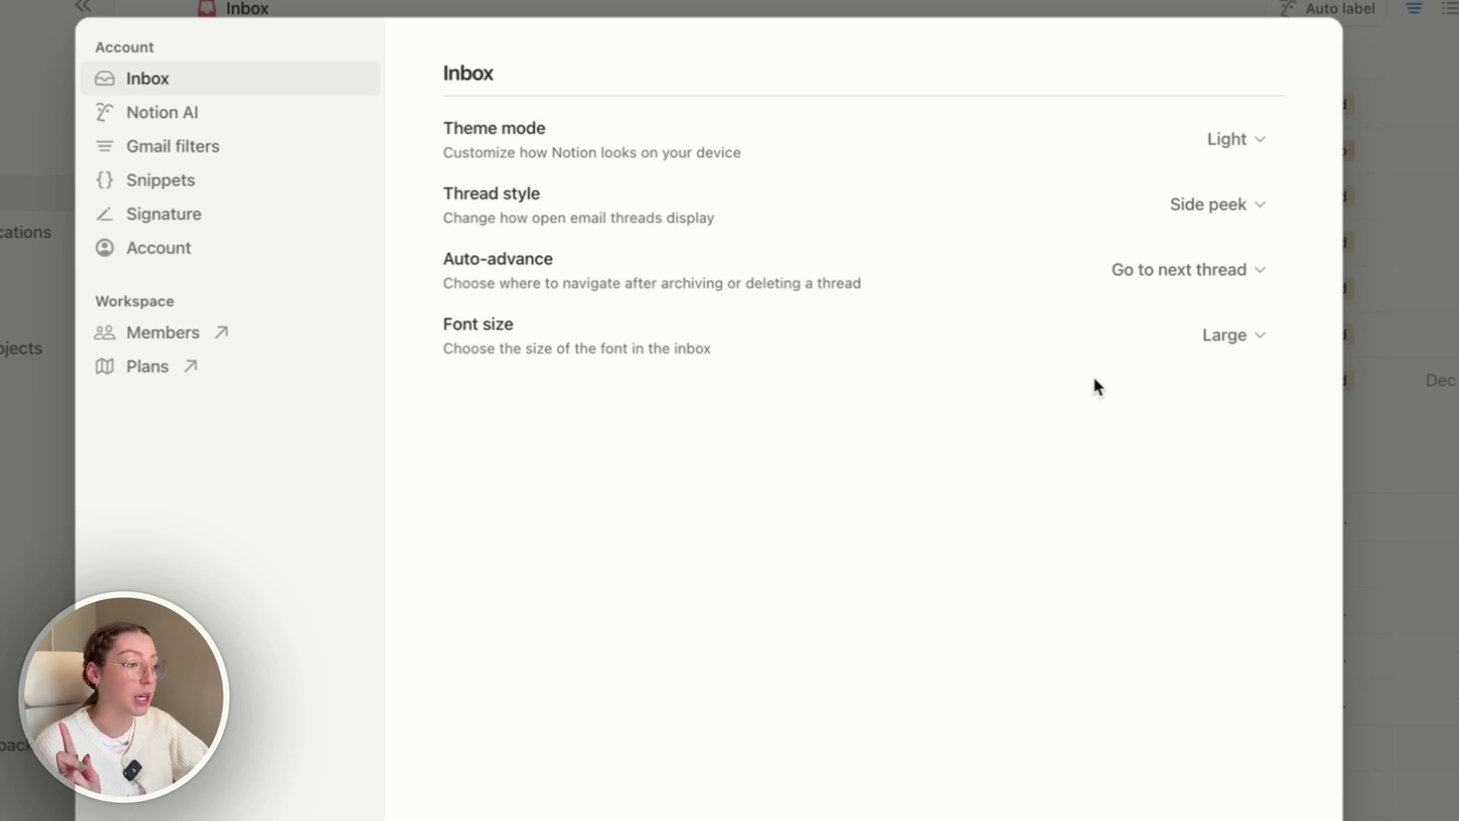
Step: Try the Small font size in the inbox, and restore the font size to Large
left_click(1243, 338)
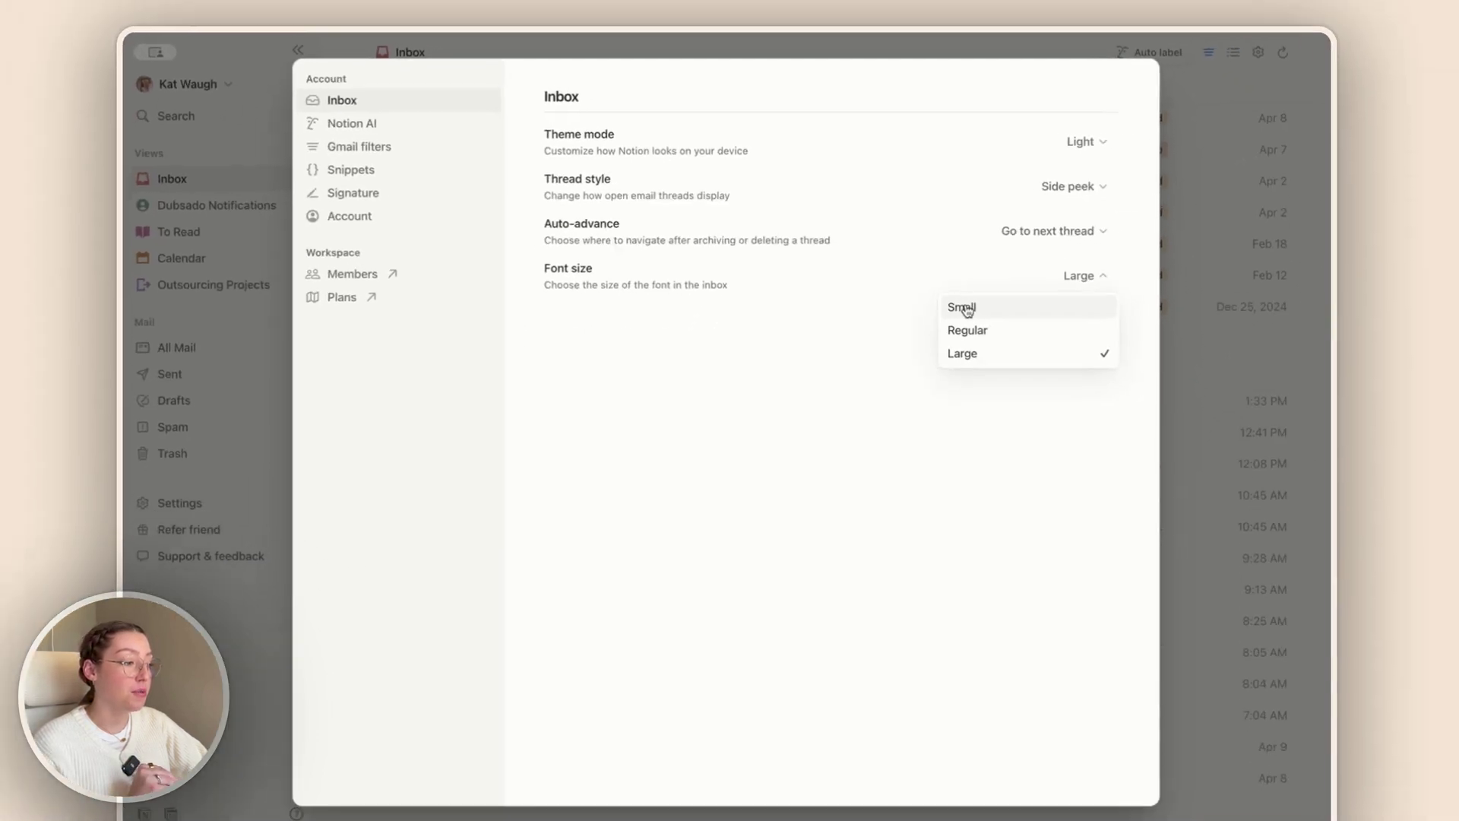
left_click(963, 308)
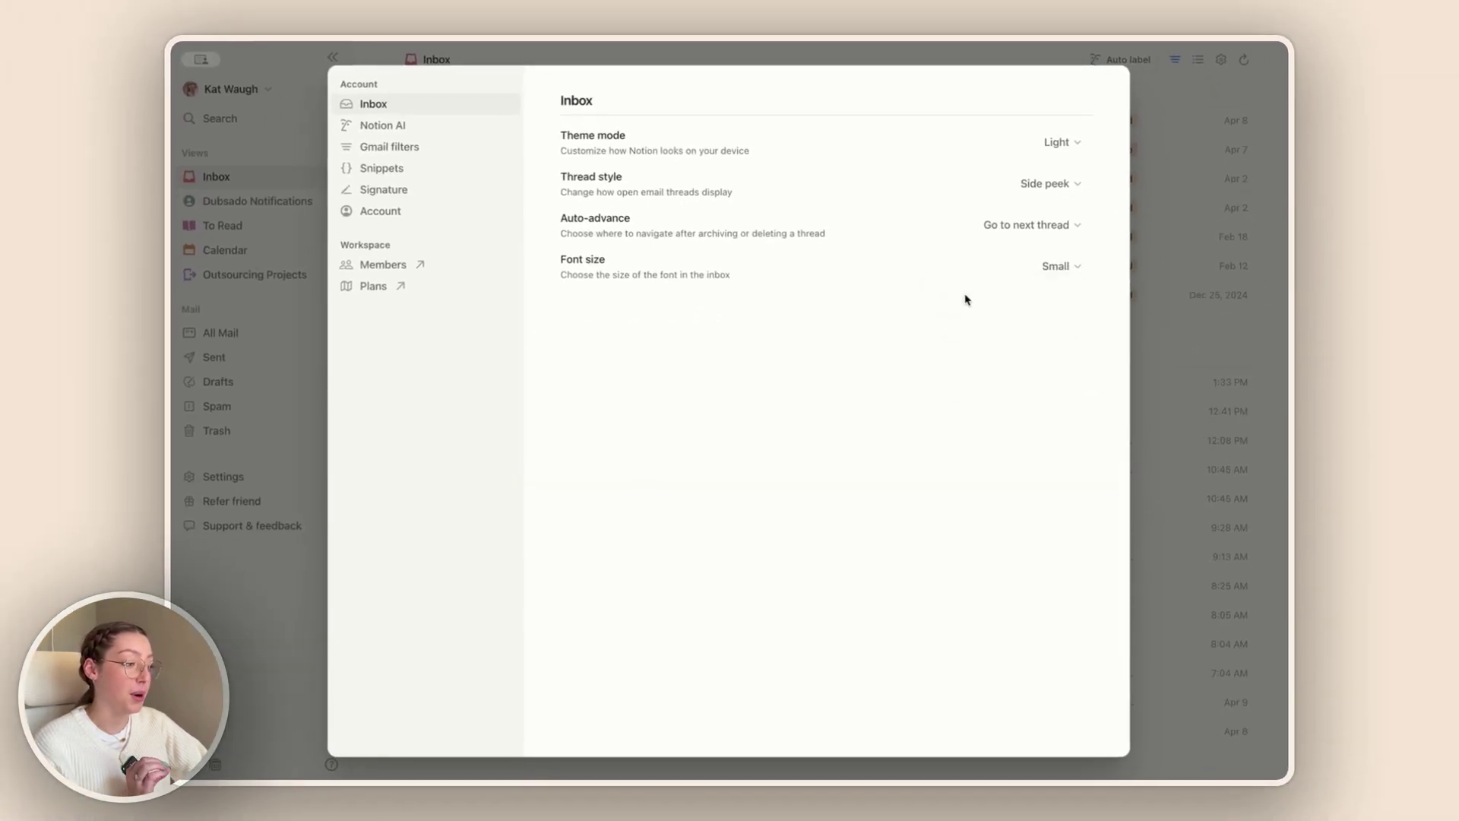
left_click(1172, 234)
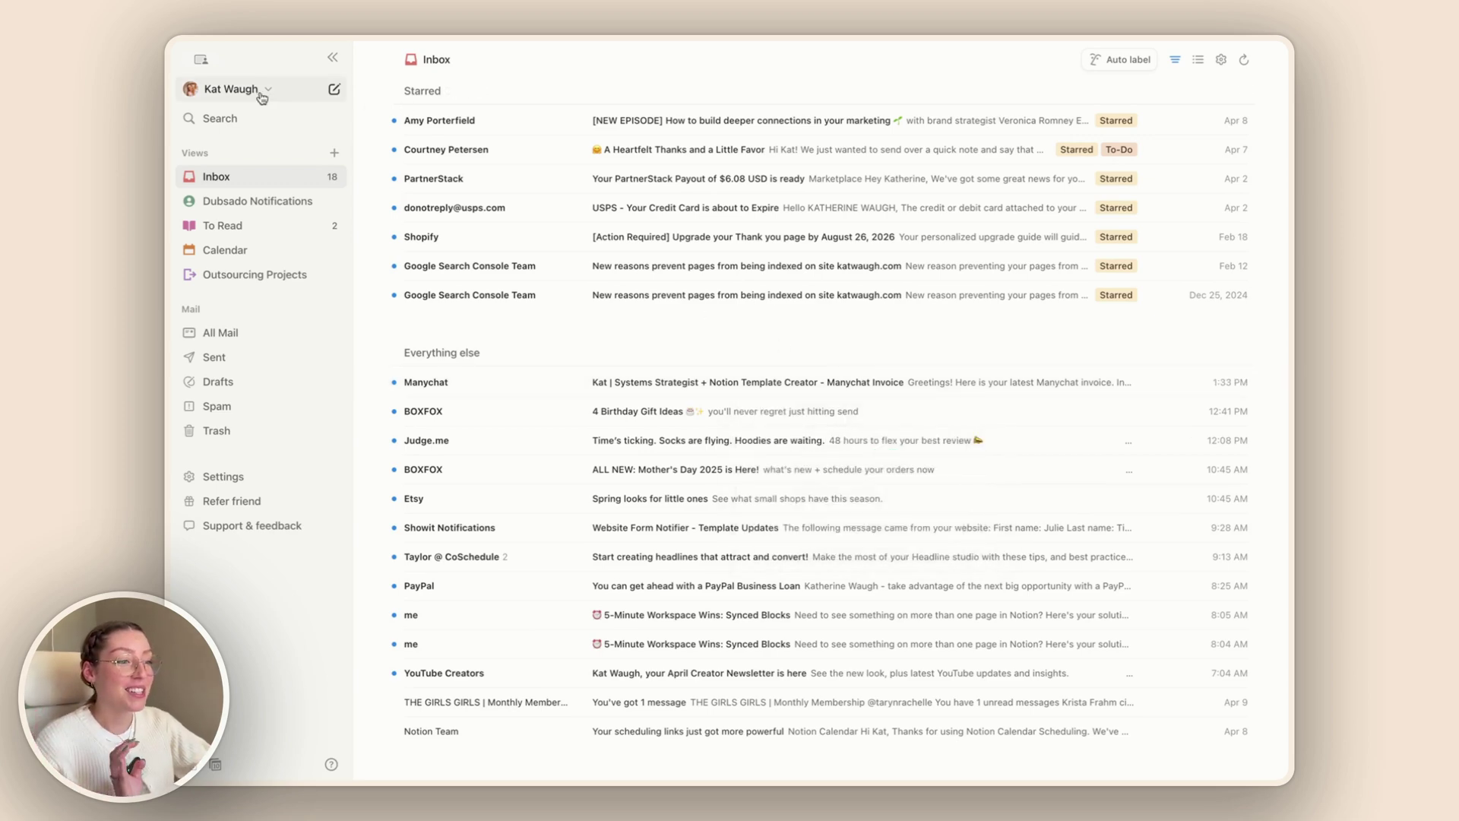
left_click(236, 89)
left_click(249, 161)
left_click(1063, 267)
left_click(973, 342)
left_click(1202, 323)
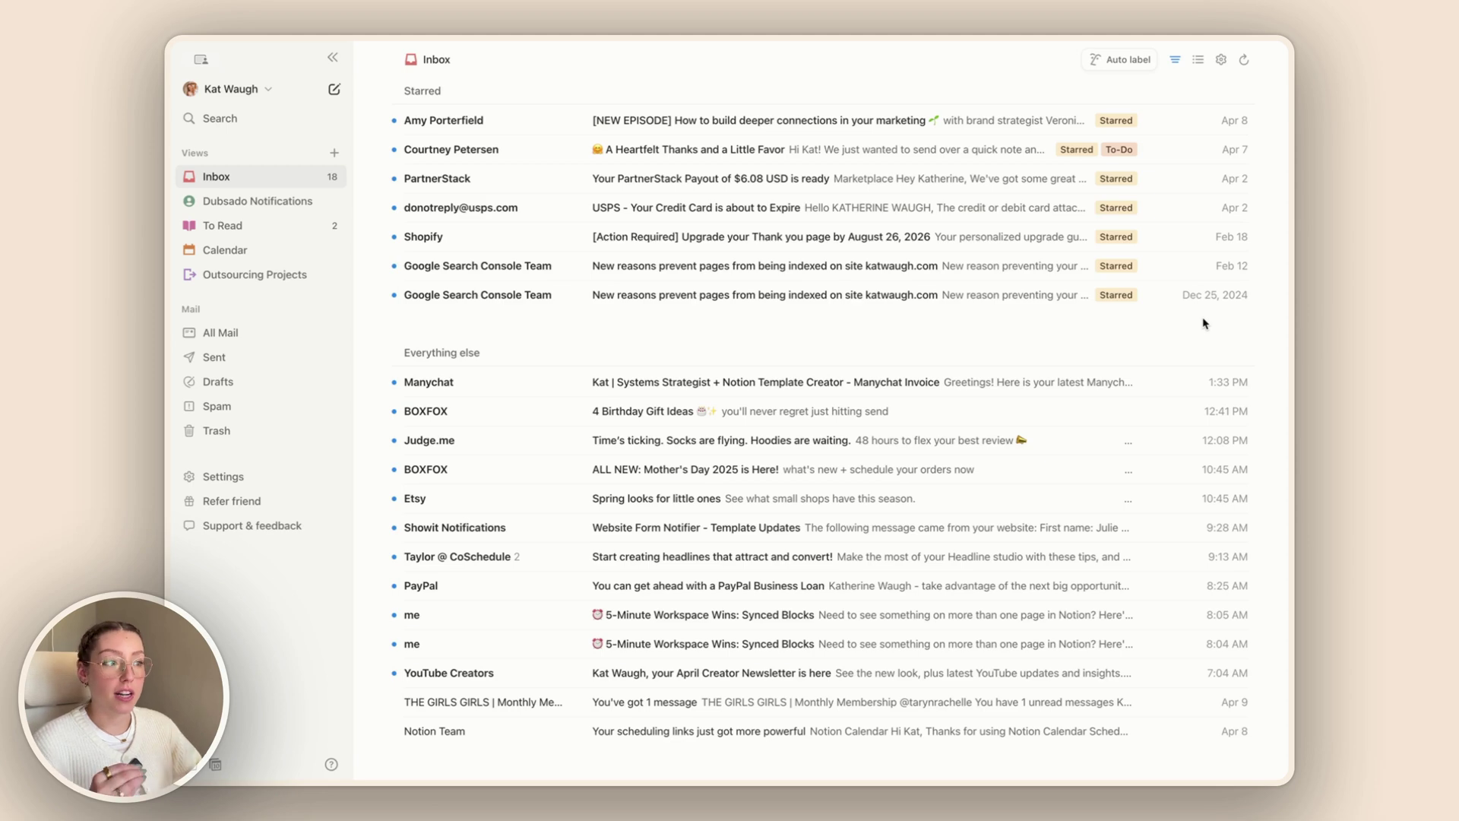
Step: Turn off the default "Sent with Notion Mail" signature in the signature settings
left_click(254, 91)
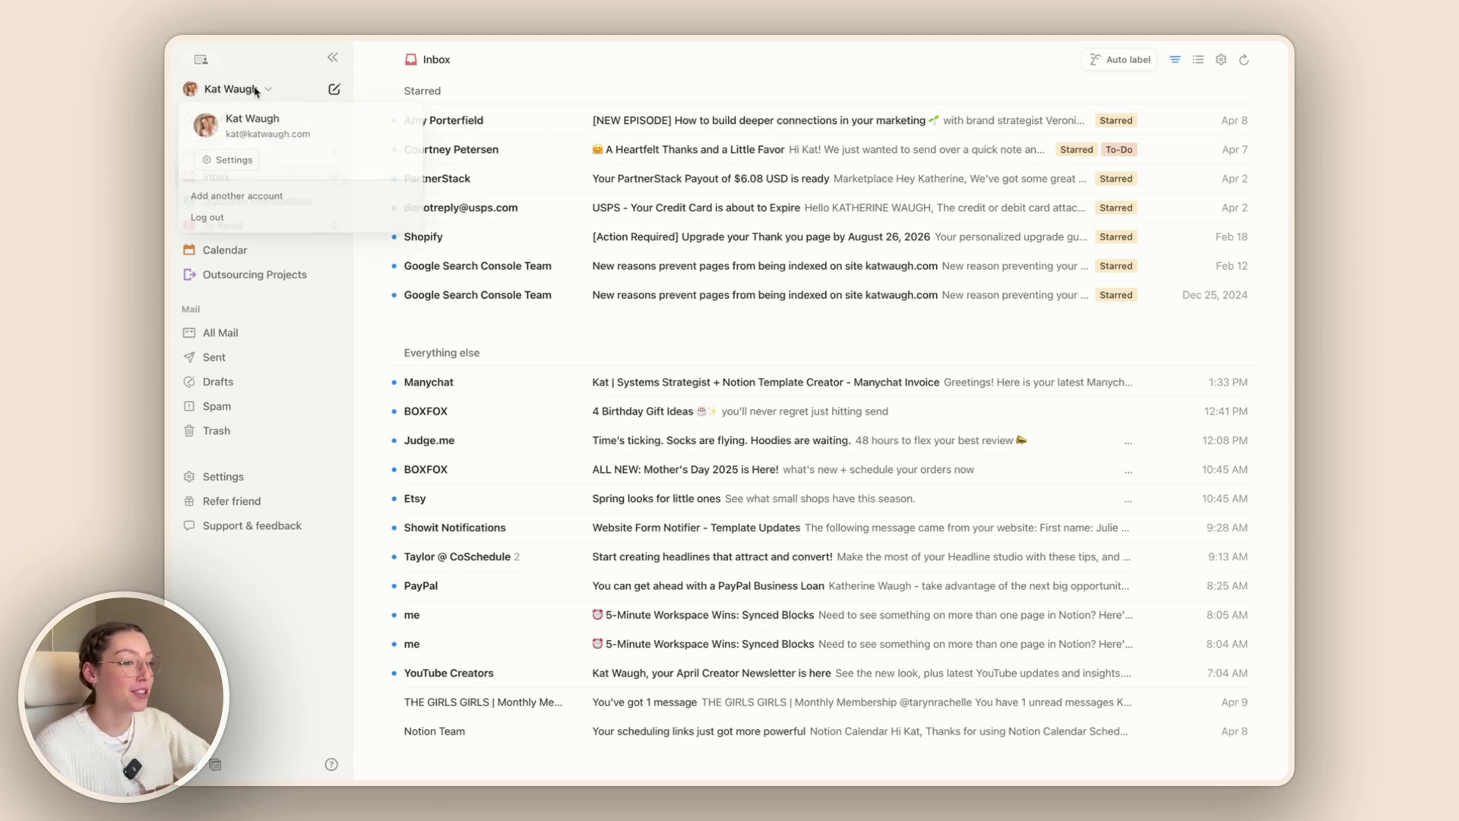
left_click(242, 163)
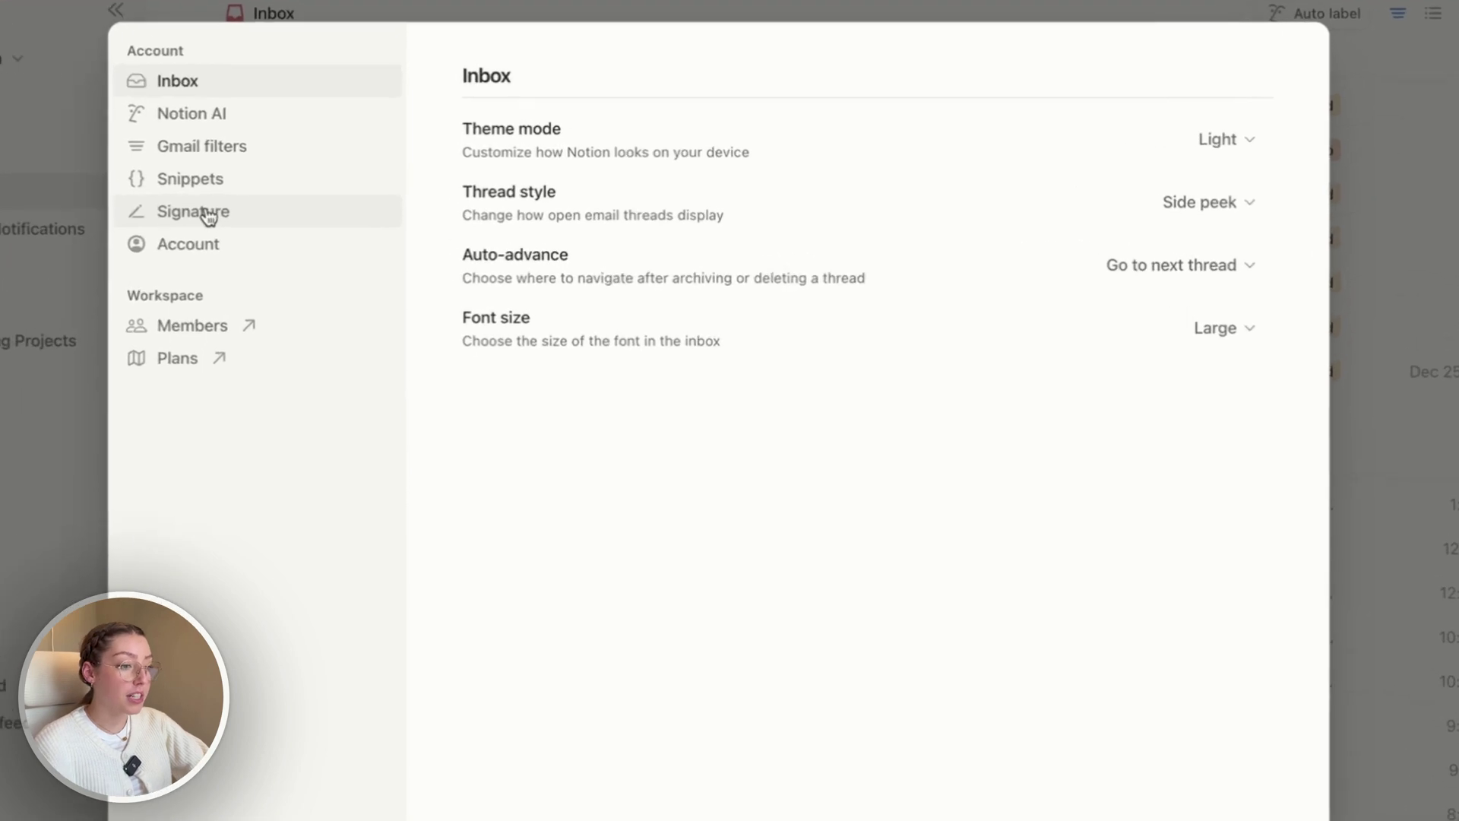
left_click(393, 192)
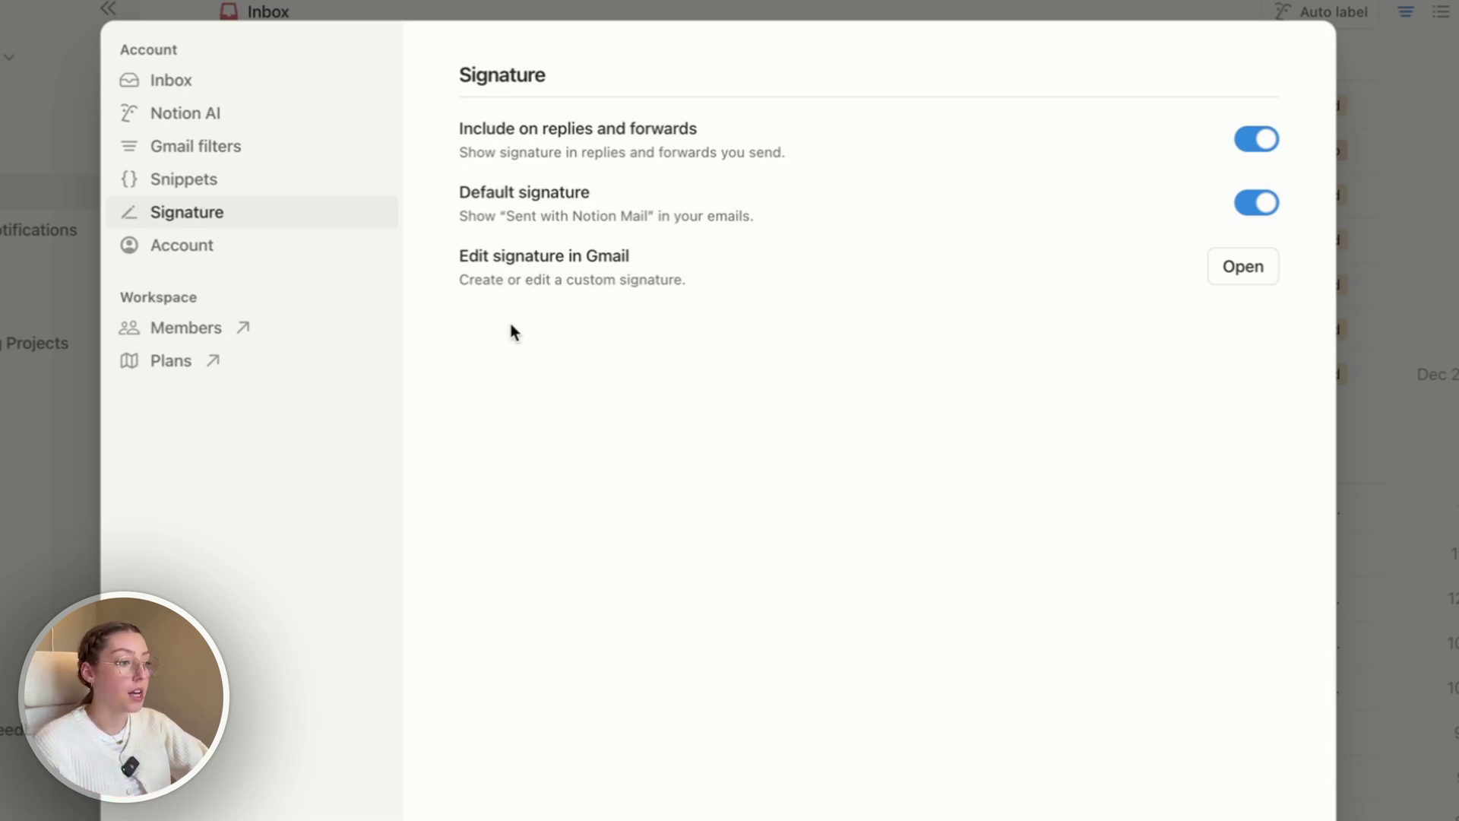
left_click(1263, 211)
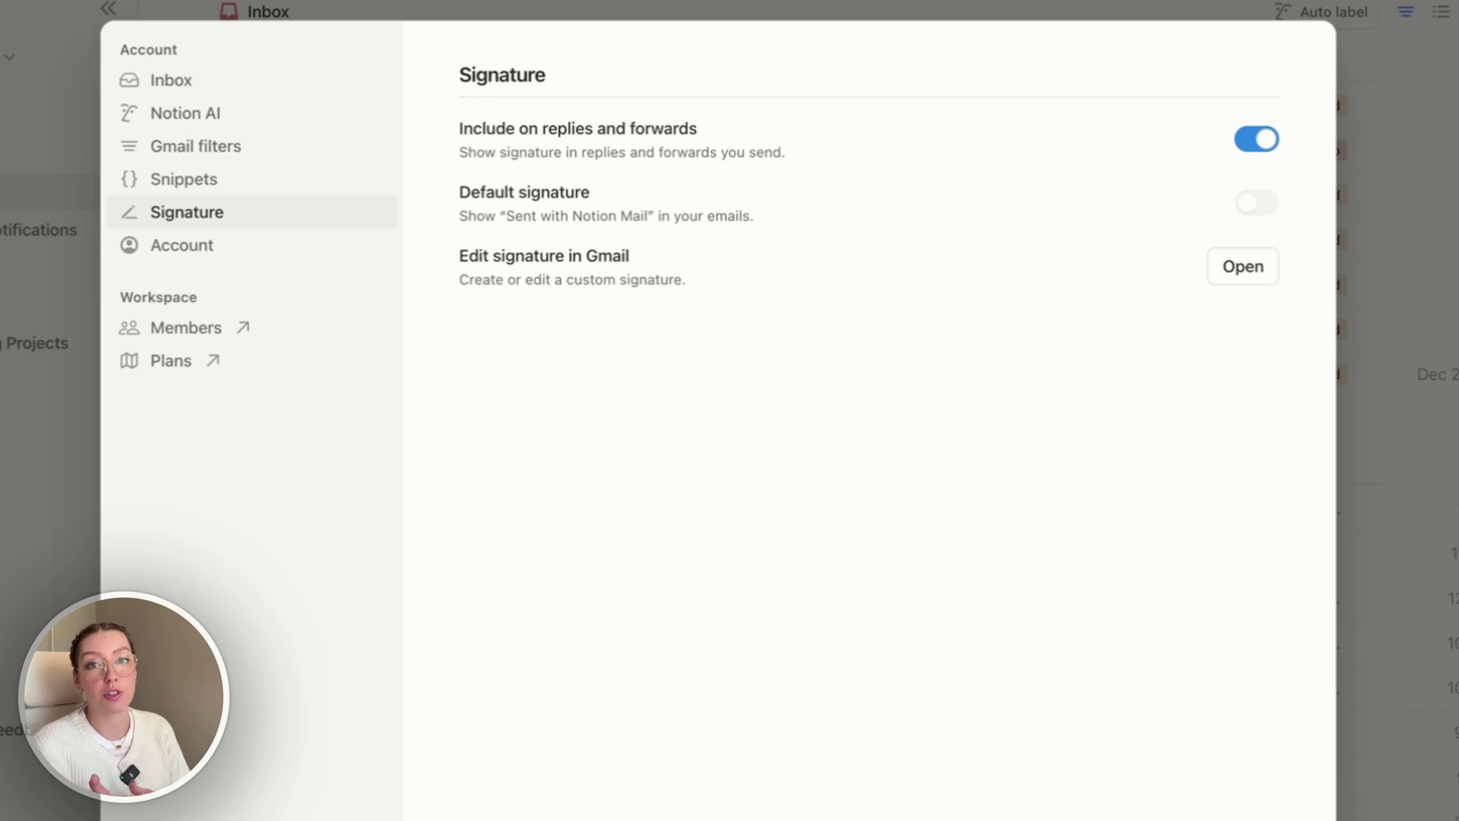
Step: Check the Notion AI settings, and start an auto label from the inbox using the suggestion "Marketing episodes and insights"
left_click(202, 115)
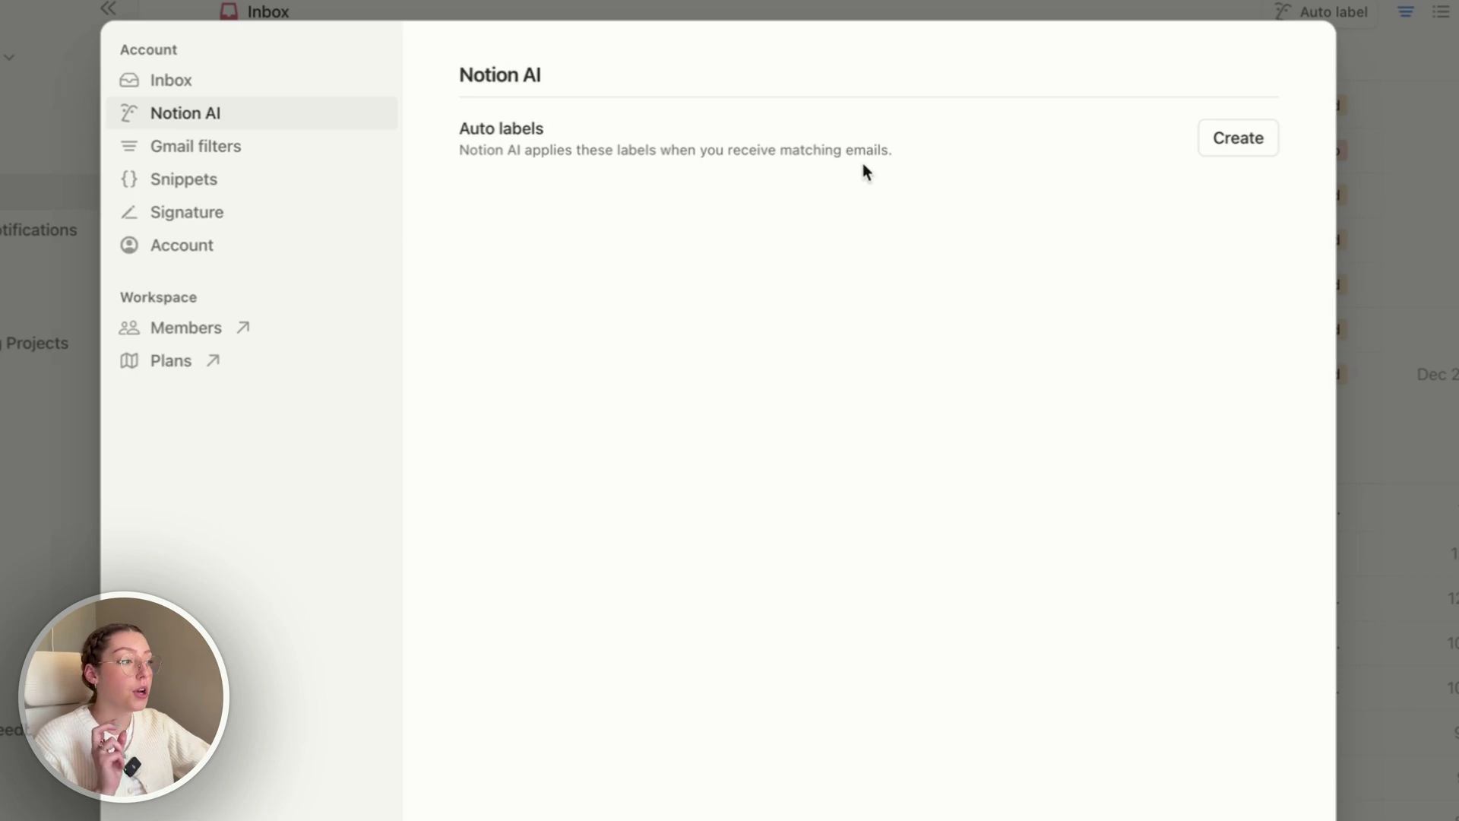
left_click(1407, 48)
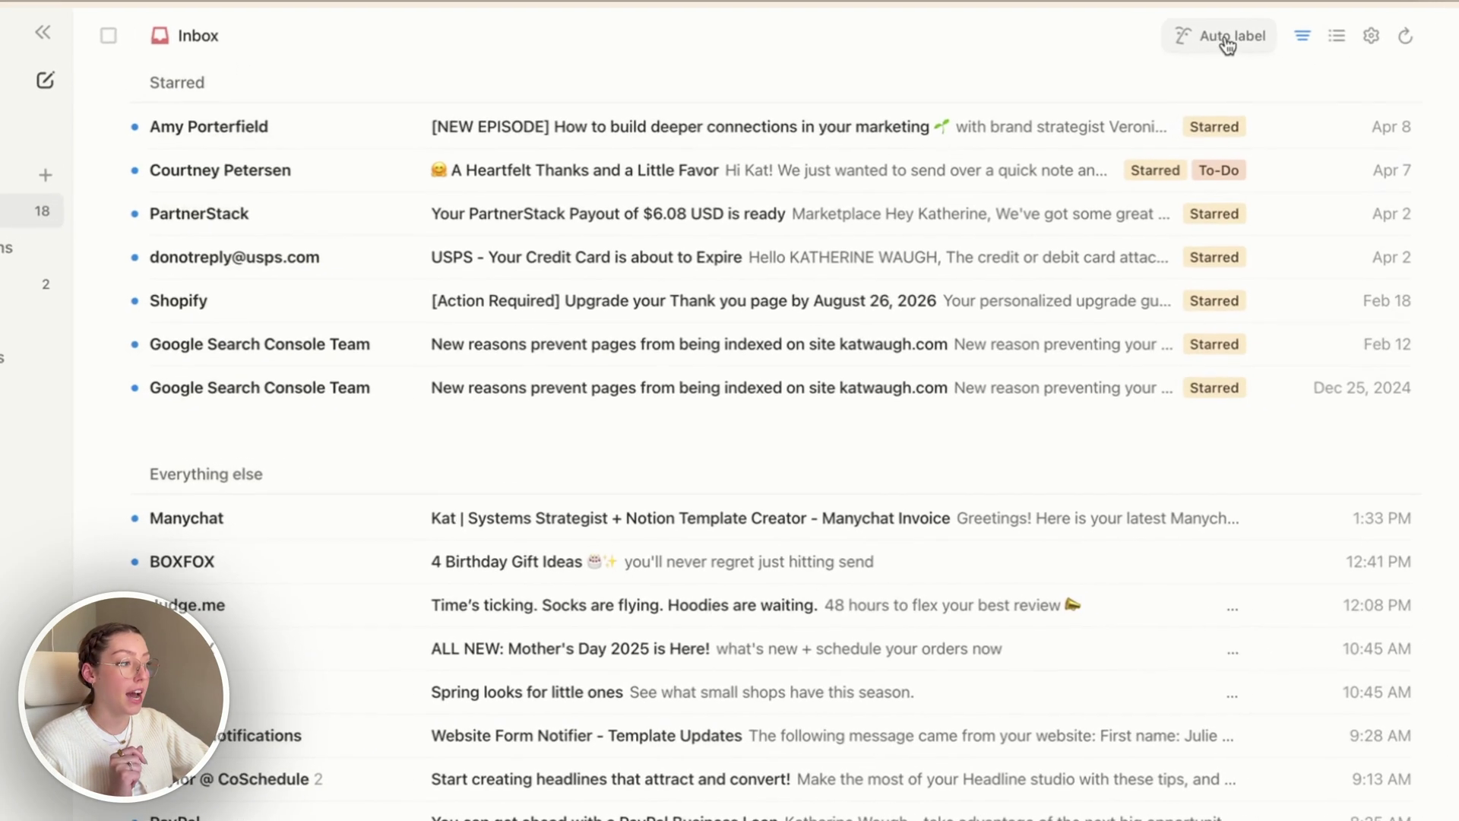
left_click(1157, 51)
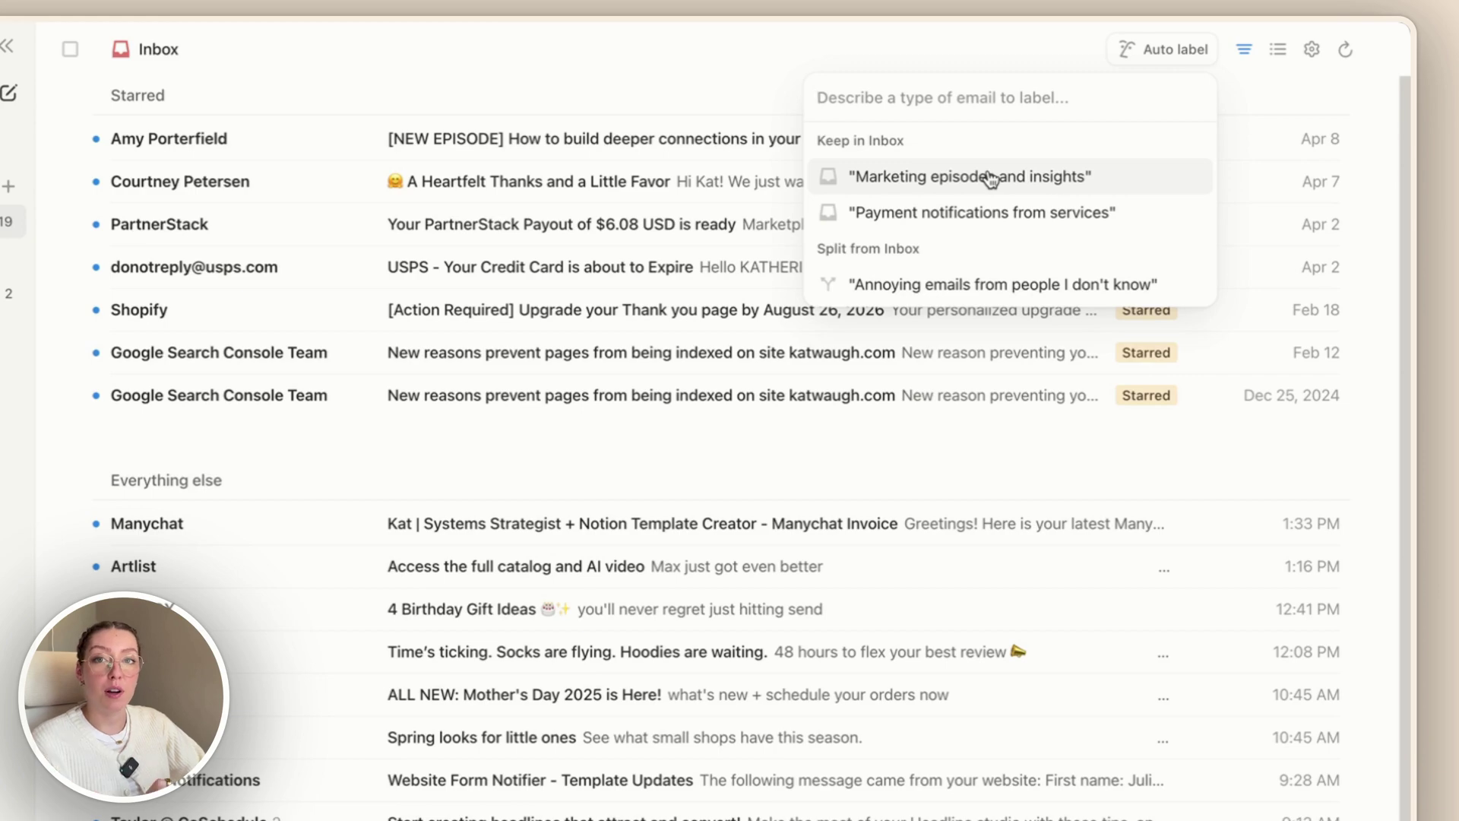
left_click(1066, 106)
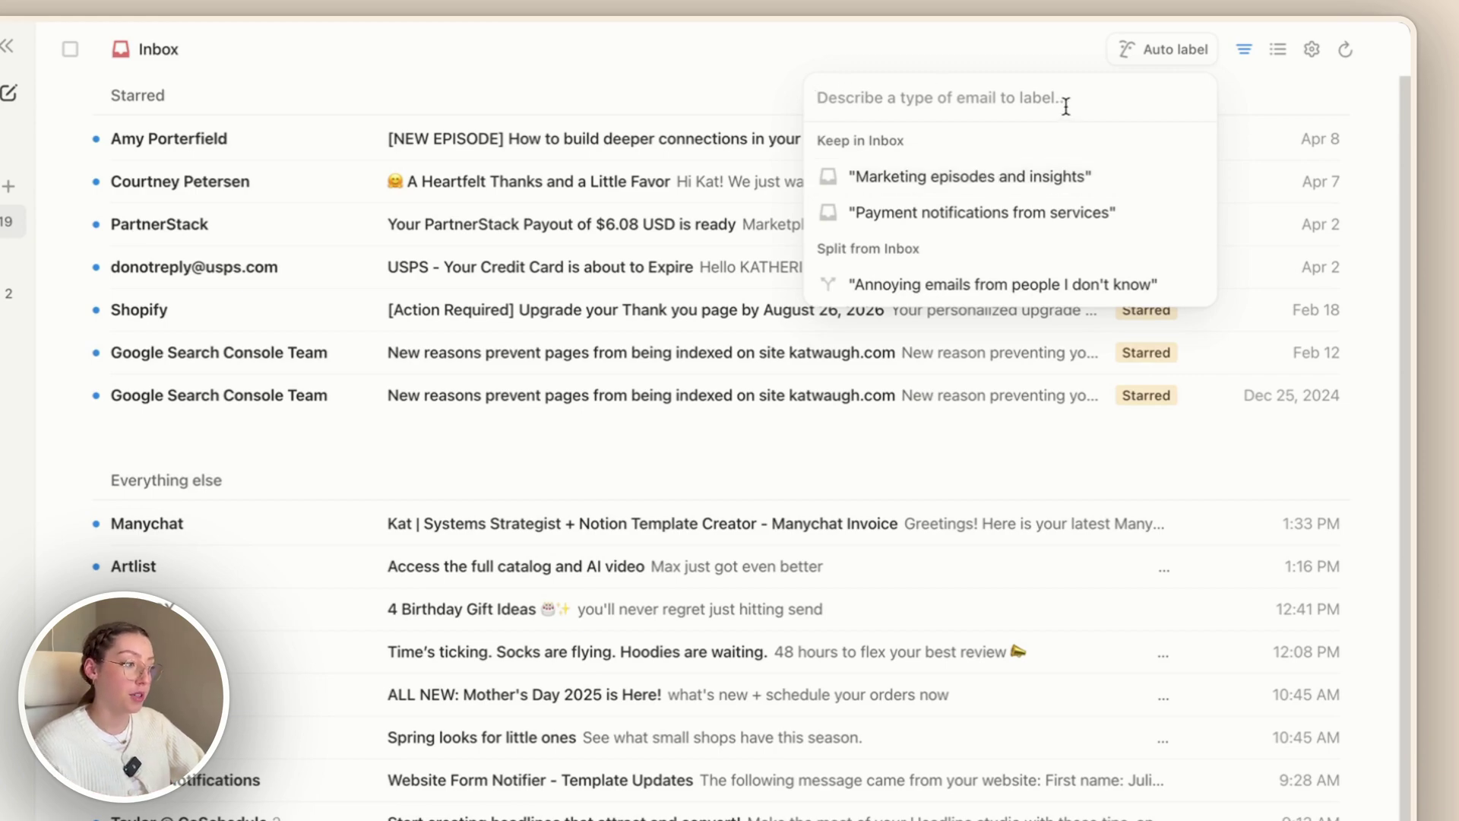
left_click(939, 180)
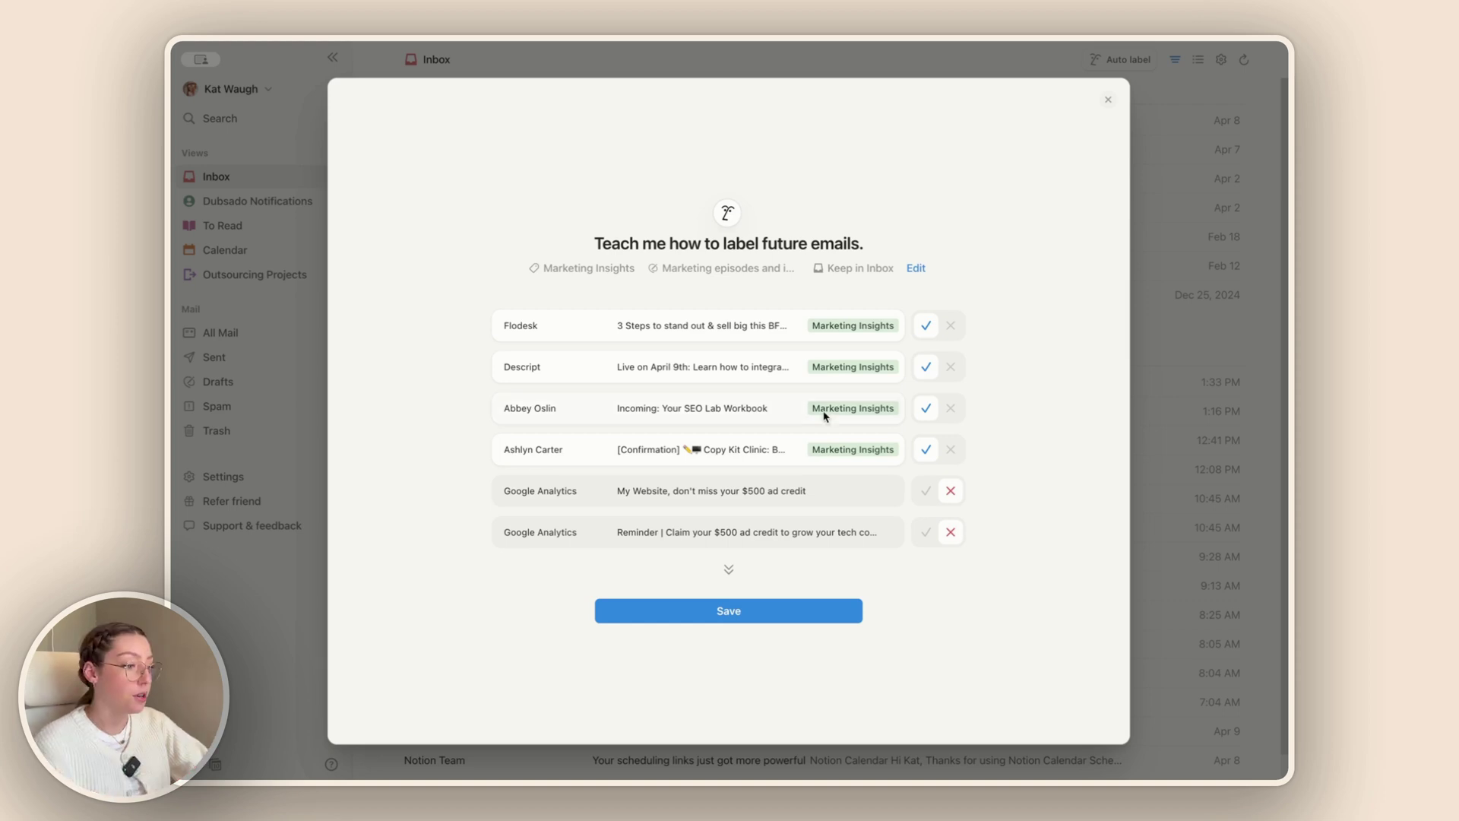
Step: Review the example emails for the Marketing Insights label and exclude both Descript emails from it
mouse_move(766, 501)
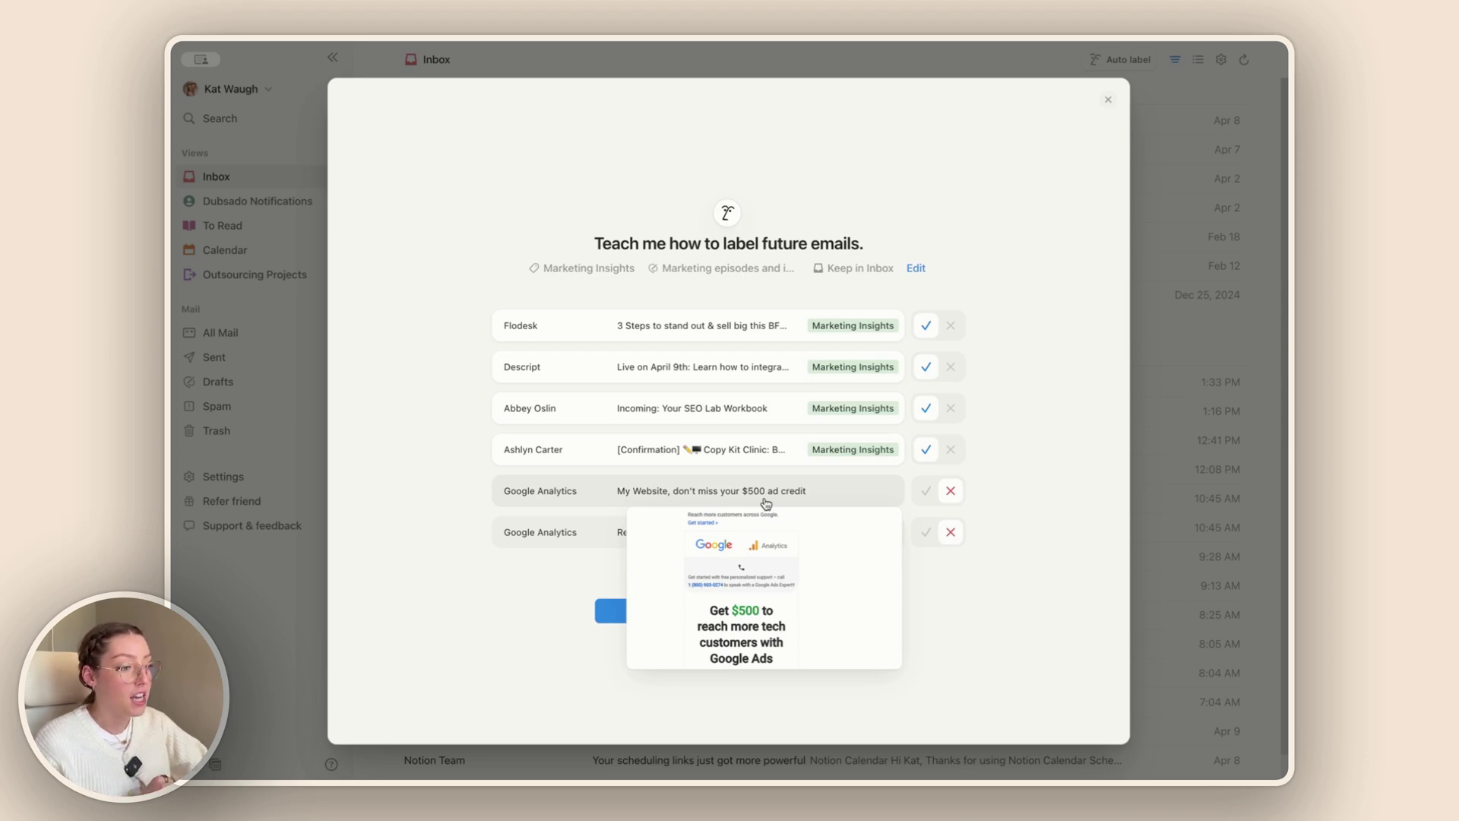
mouse_move(881, 399)
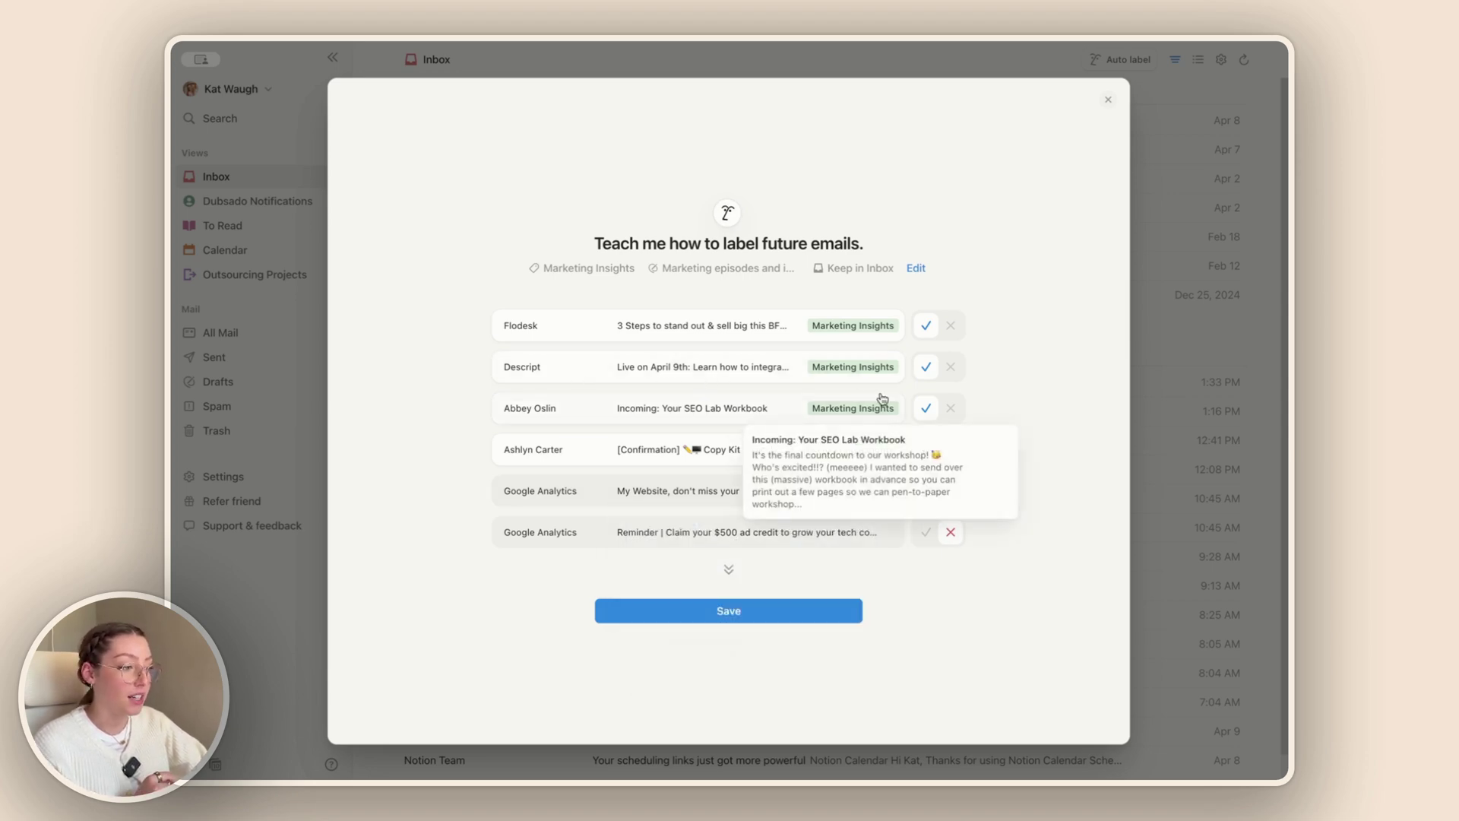
left_click(950, 368)
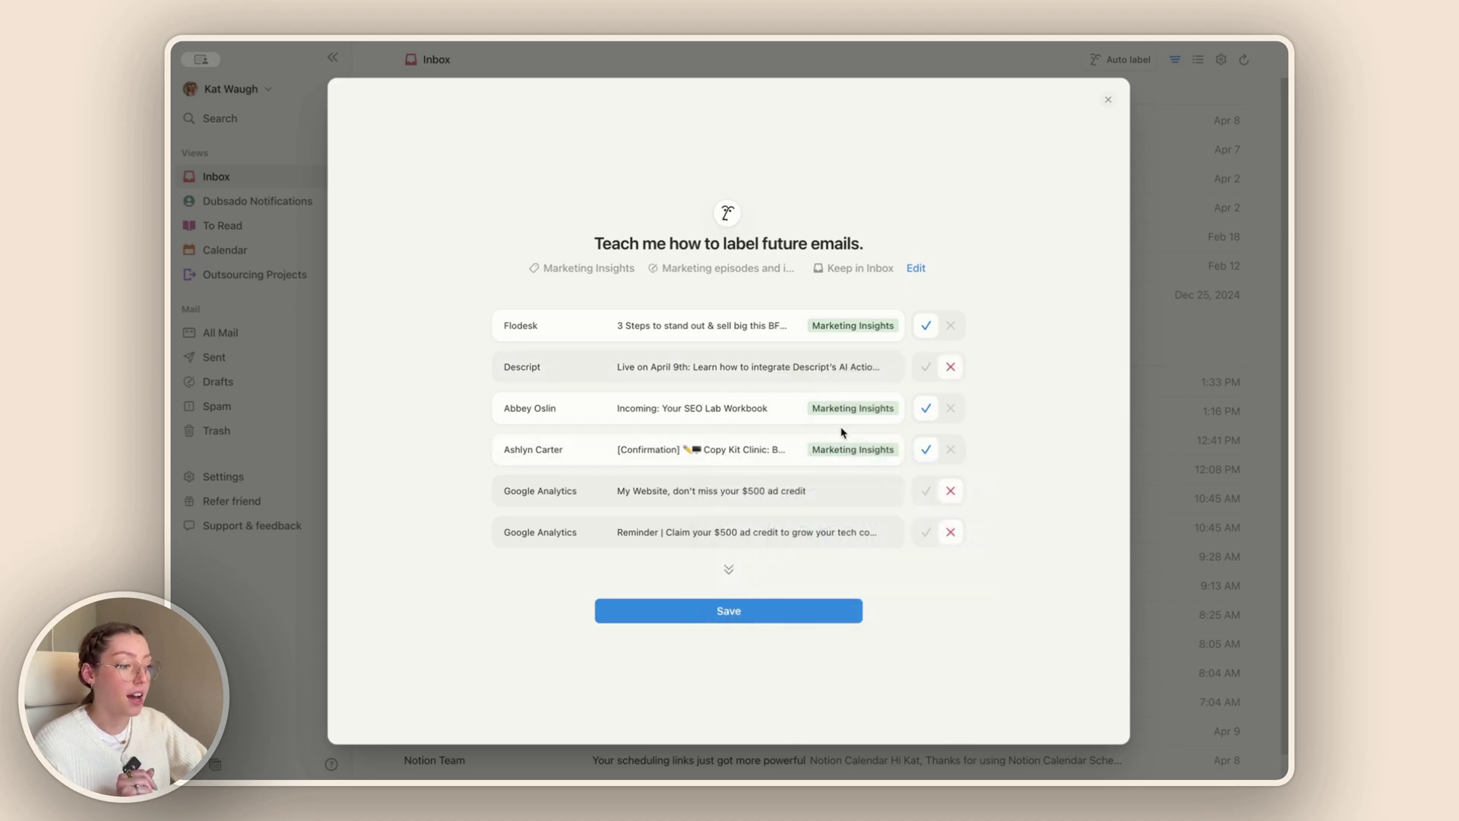
left_click(729, 569)
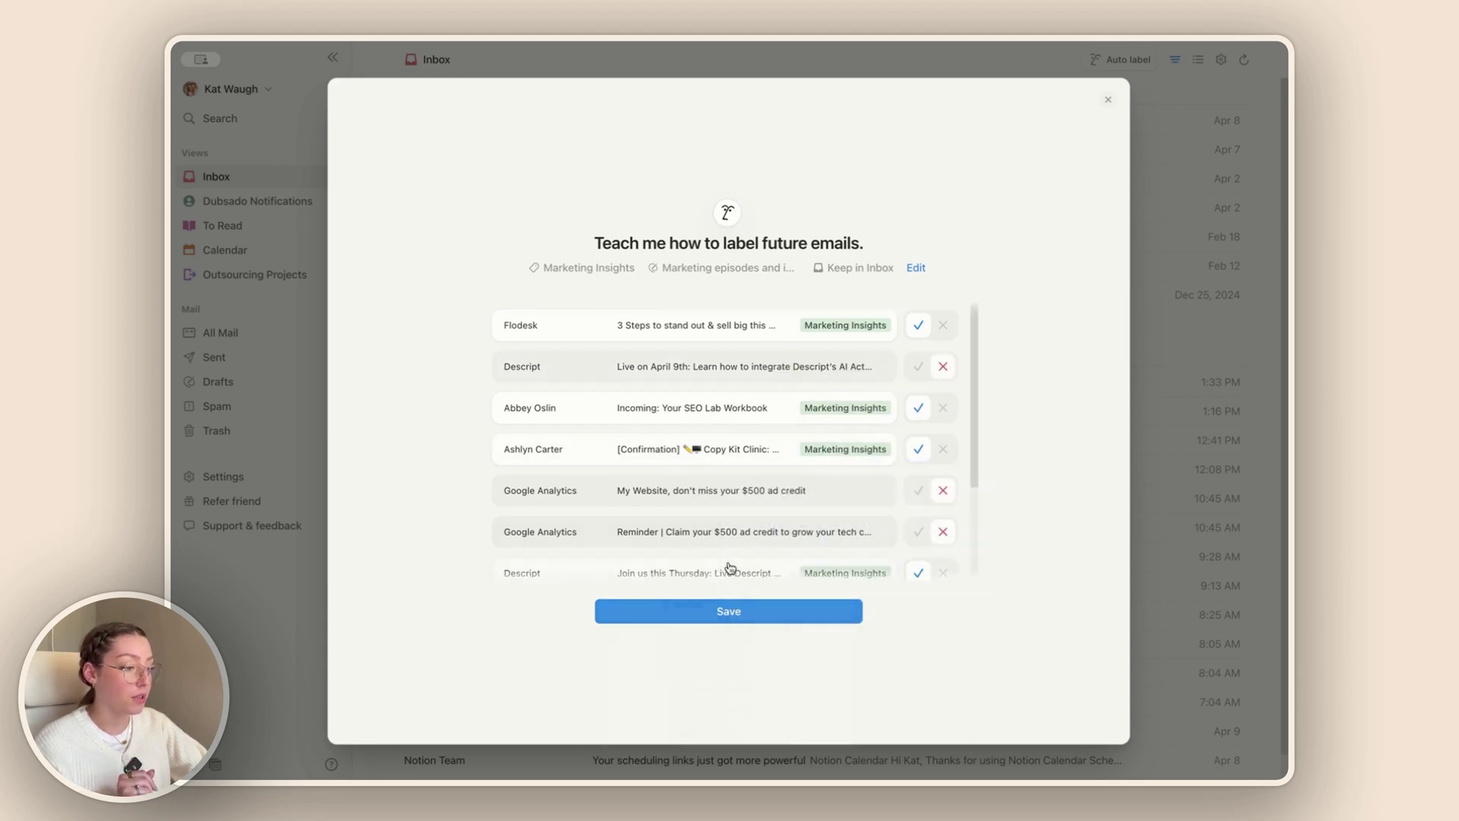
scroll(731, 561, "down", 4)
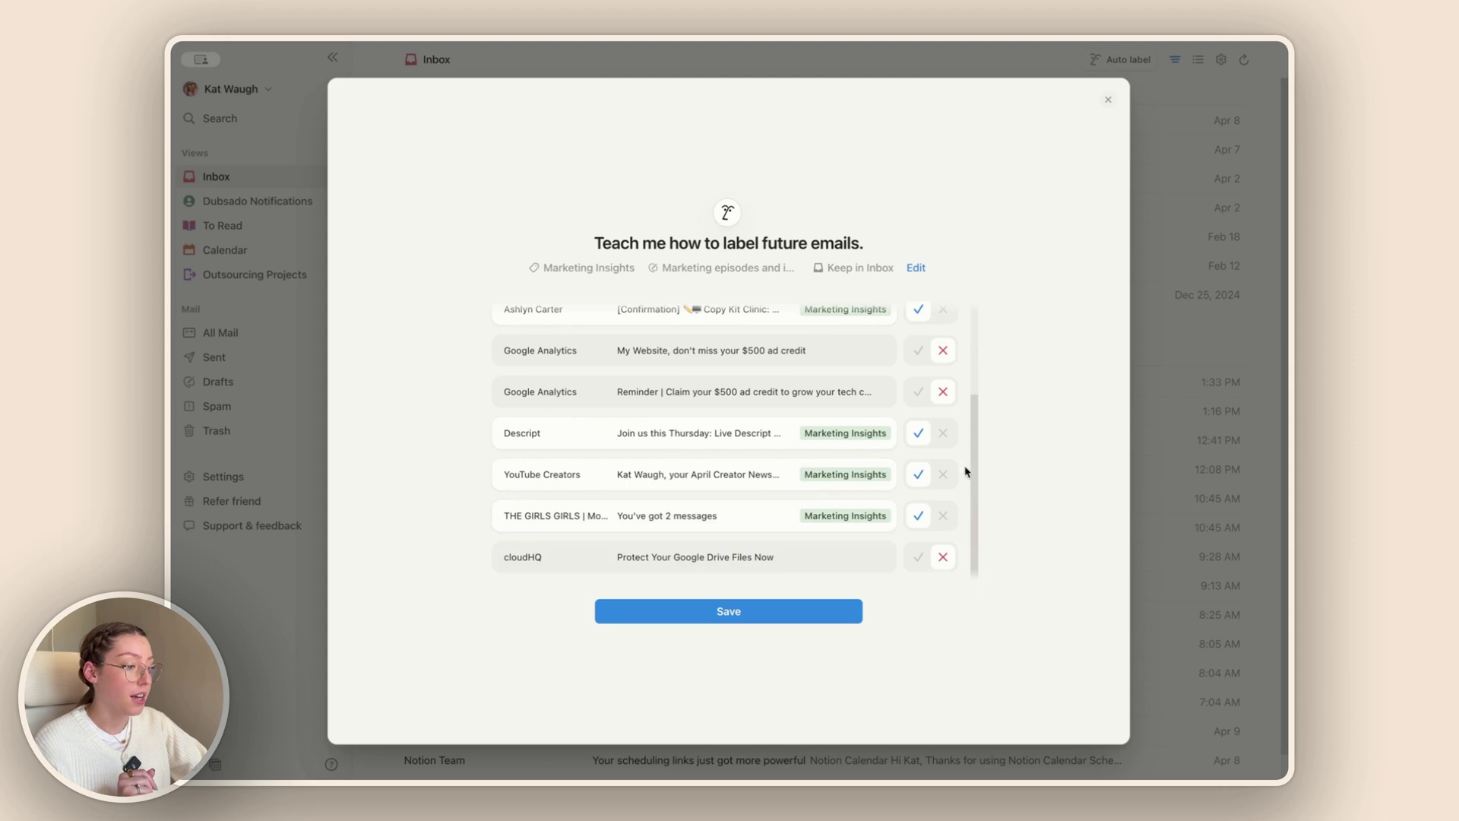
left_click(946, 436)
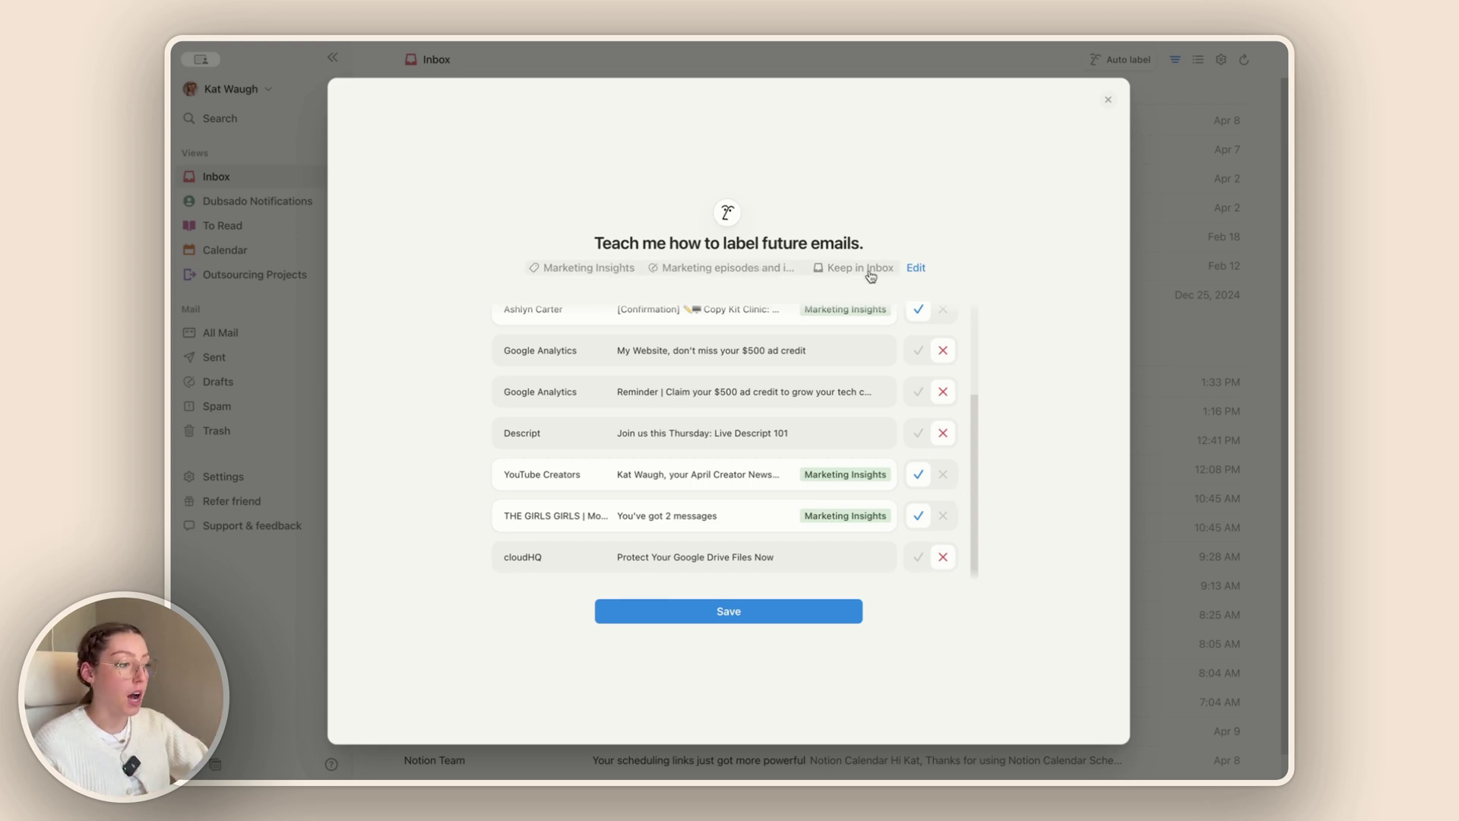
Step: Check the name, description and Split from Inbox options of the Marketing Insights label, and leave the auto label setup
left_click(917, 269)
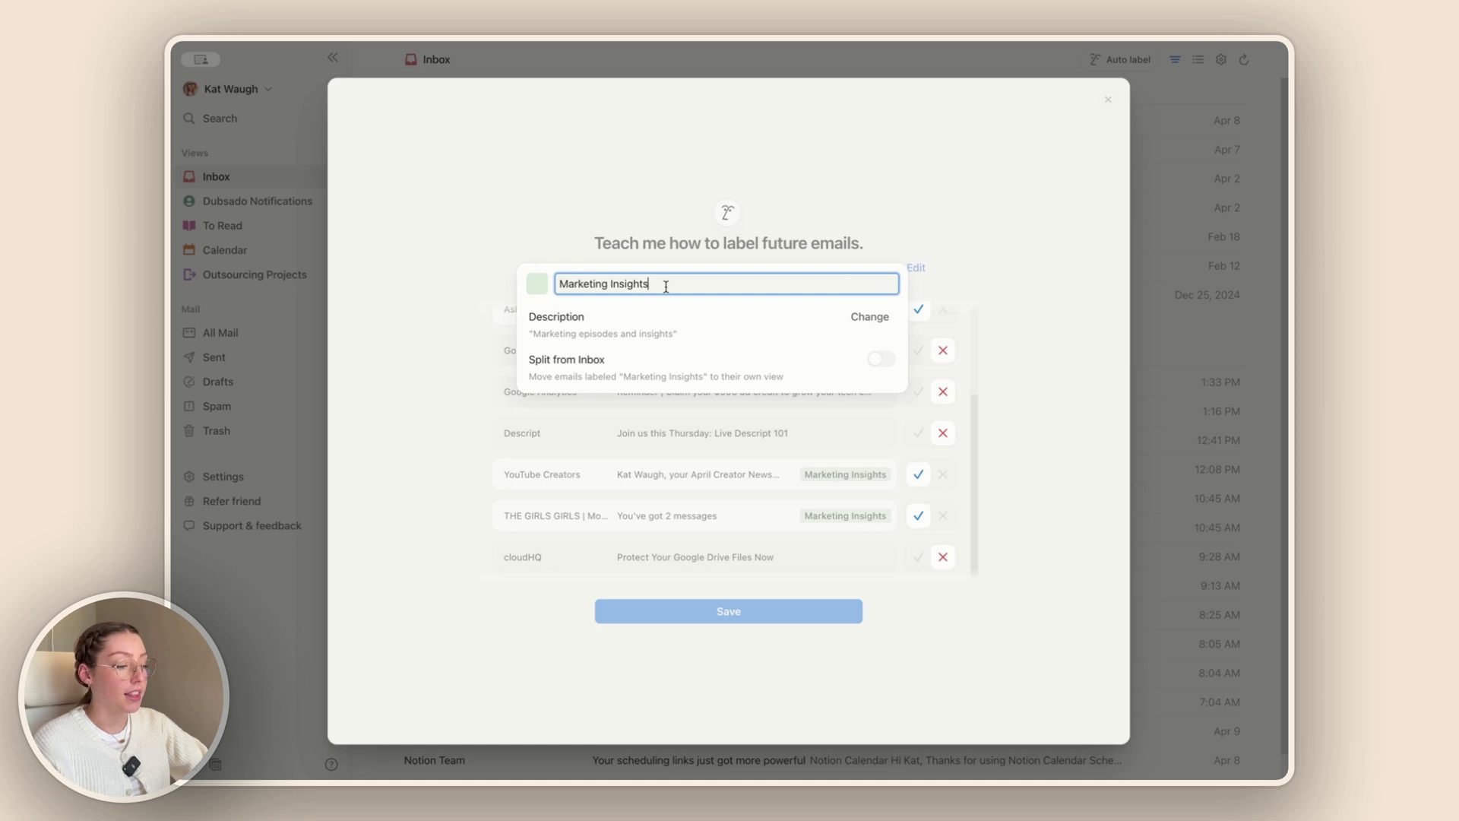
left_click_drag(667, 287, 550, 288)
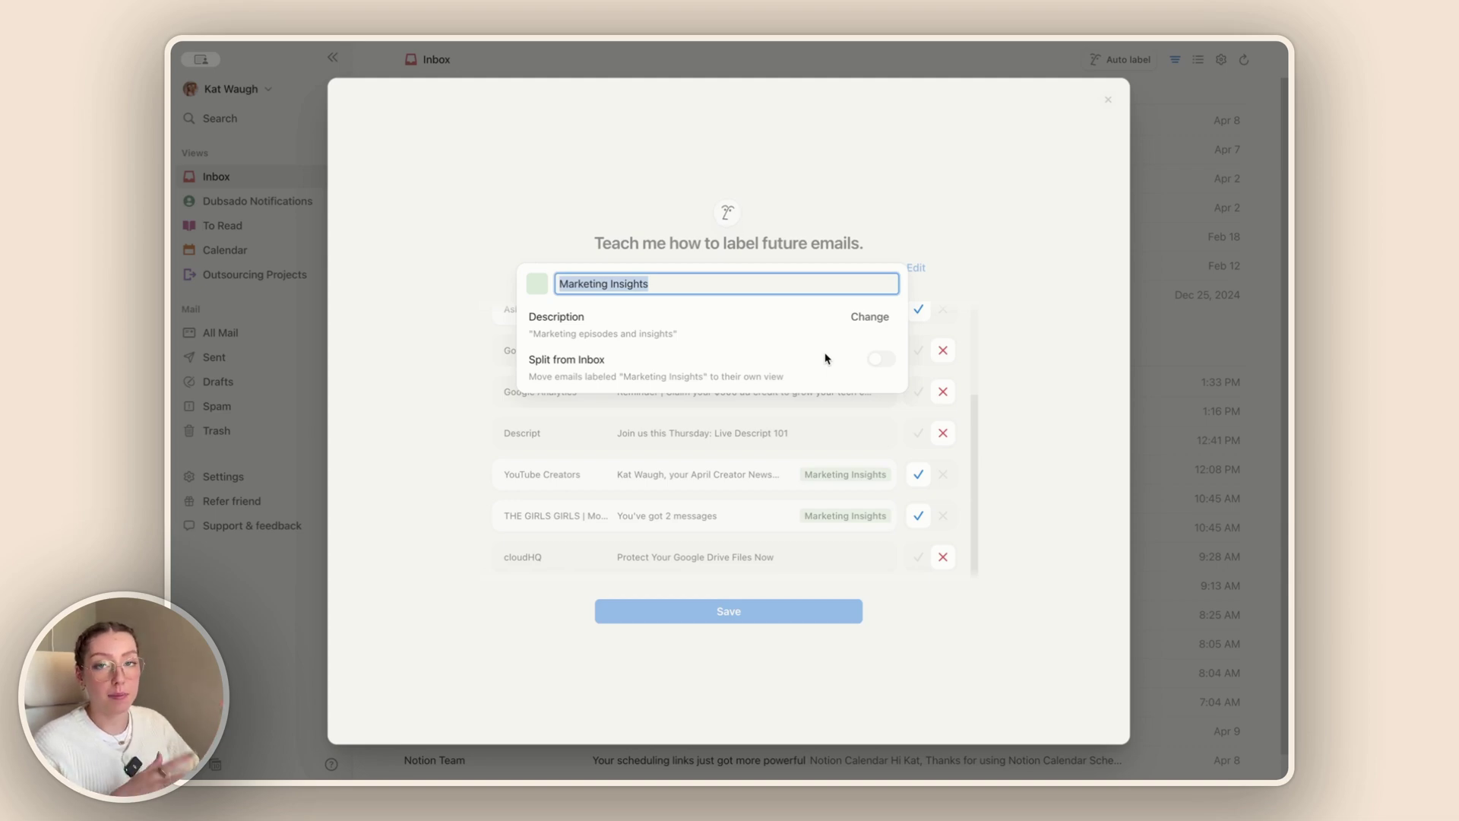
key("Escape")
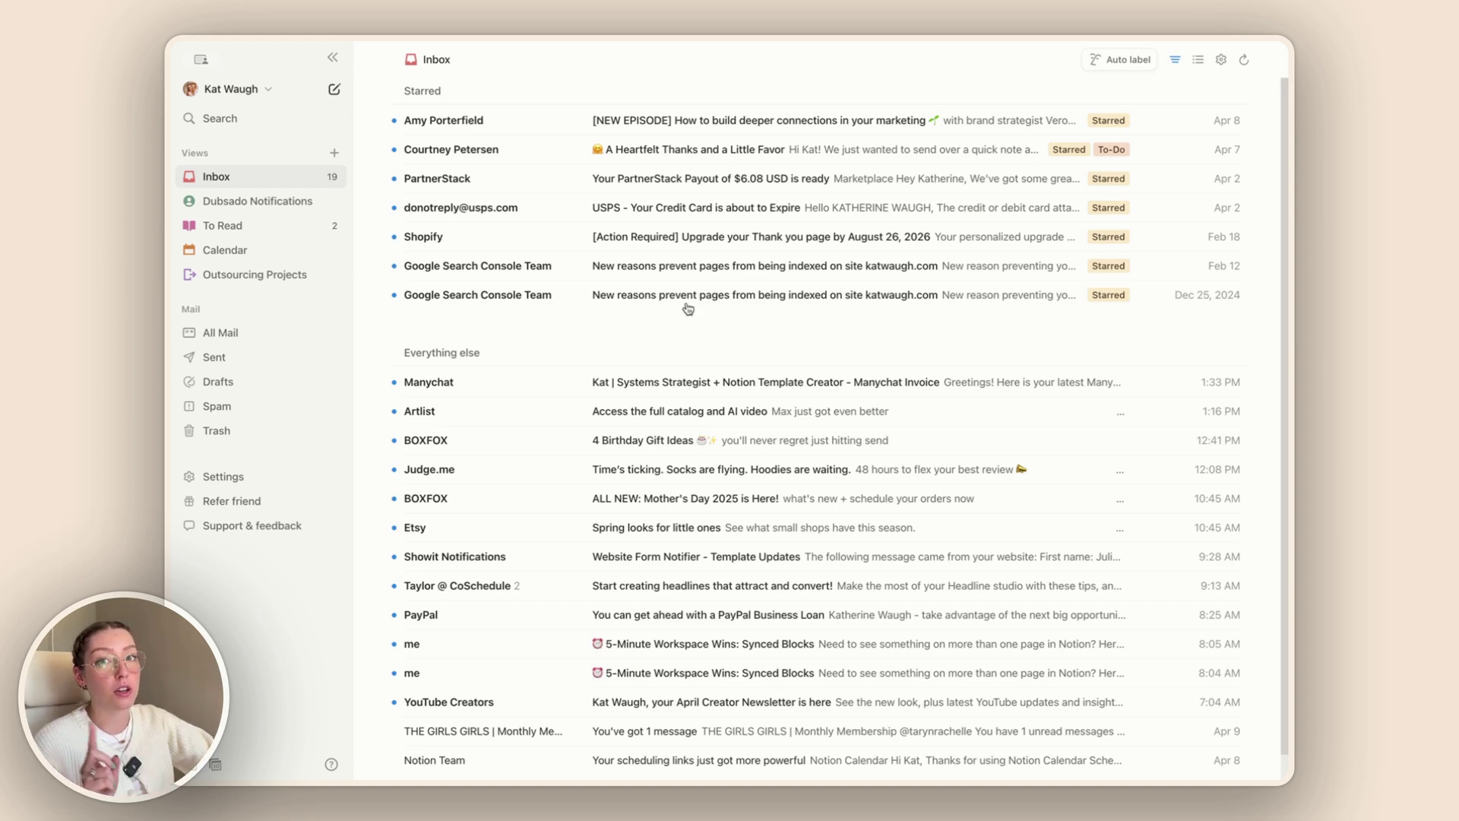
Step: Review the list of Gmail filters in the account settings, and return to the inbox
left_click(255, 95)
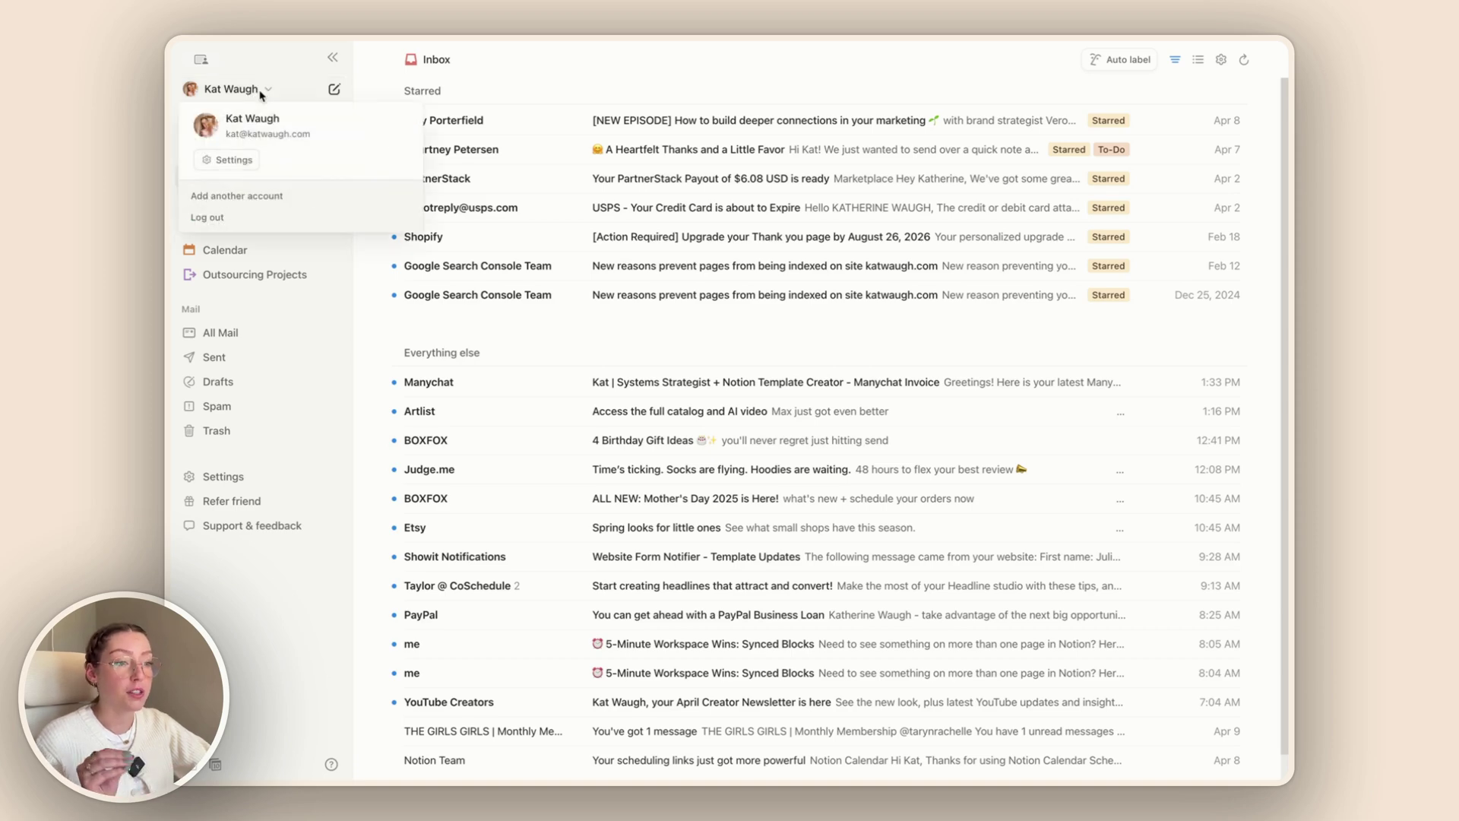
left_click(250, 161)
left_click(408, 148)
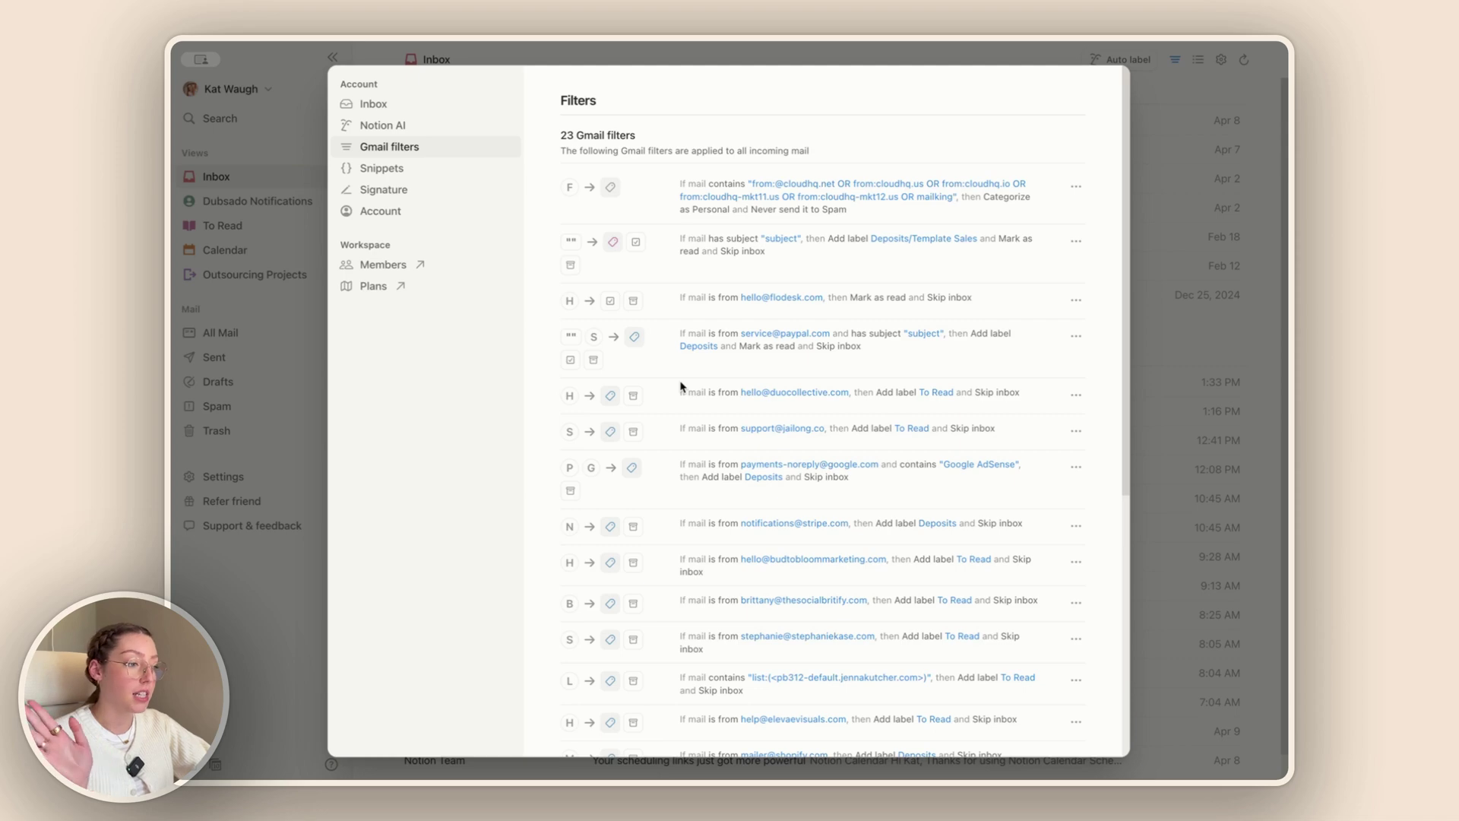
scroll(725, 361, "down", 5)
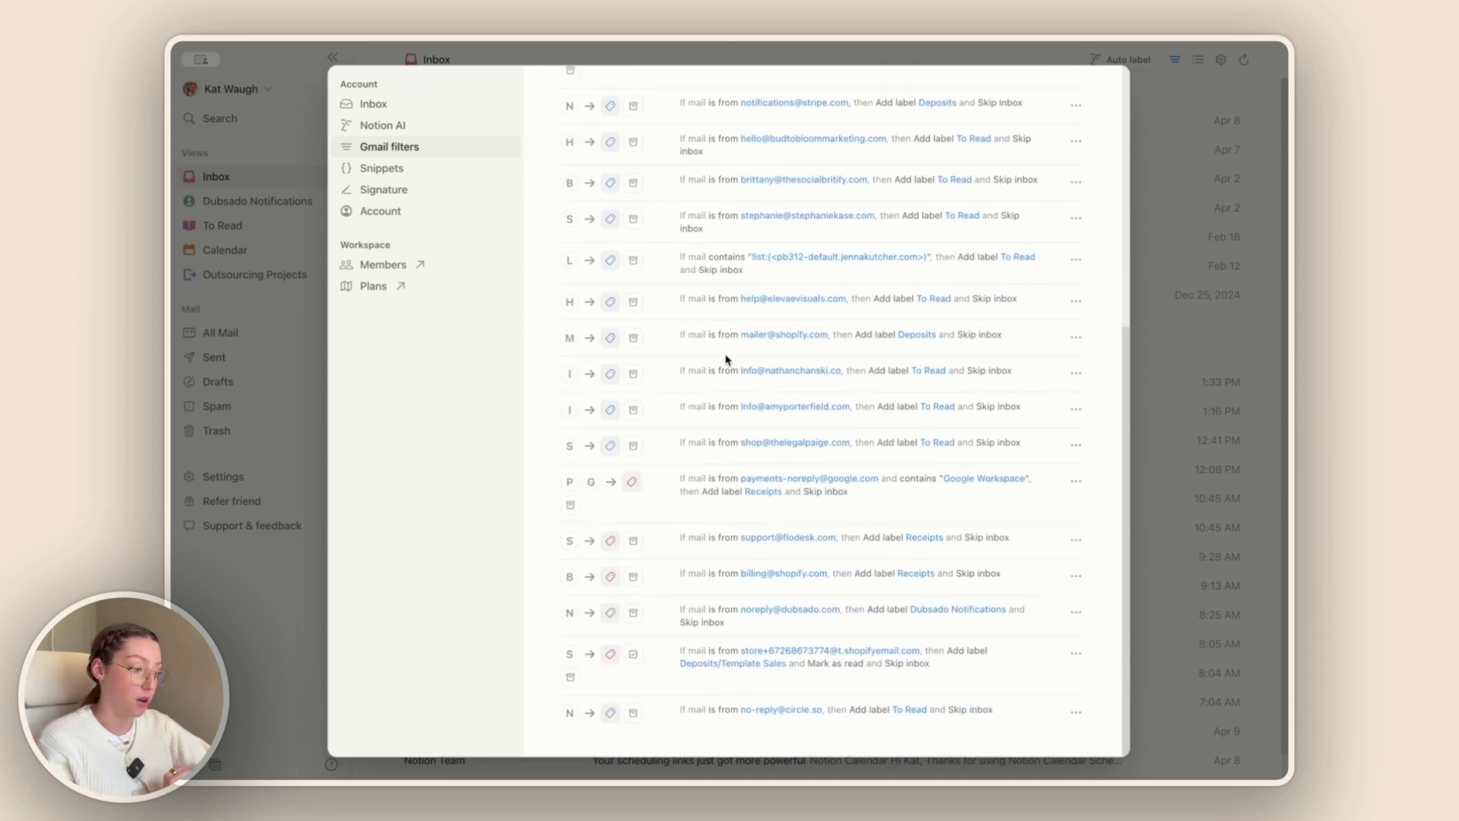
scroll(726, 361, "up", 5)
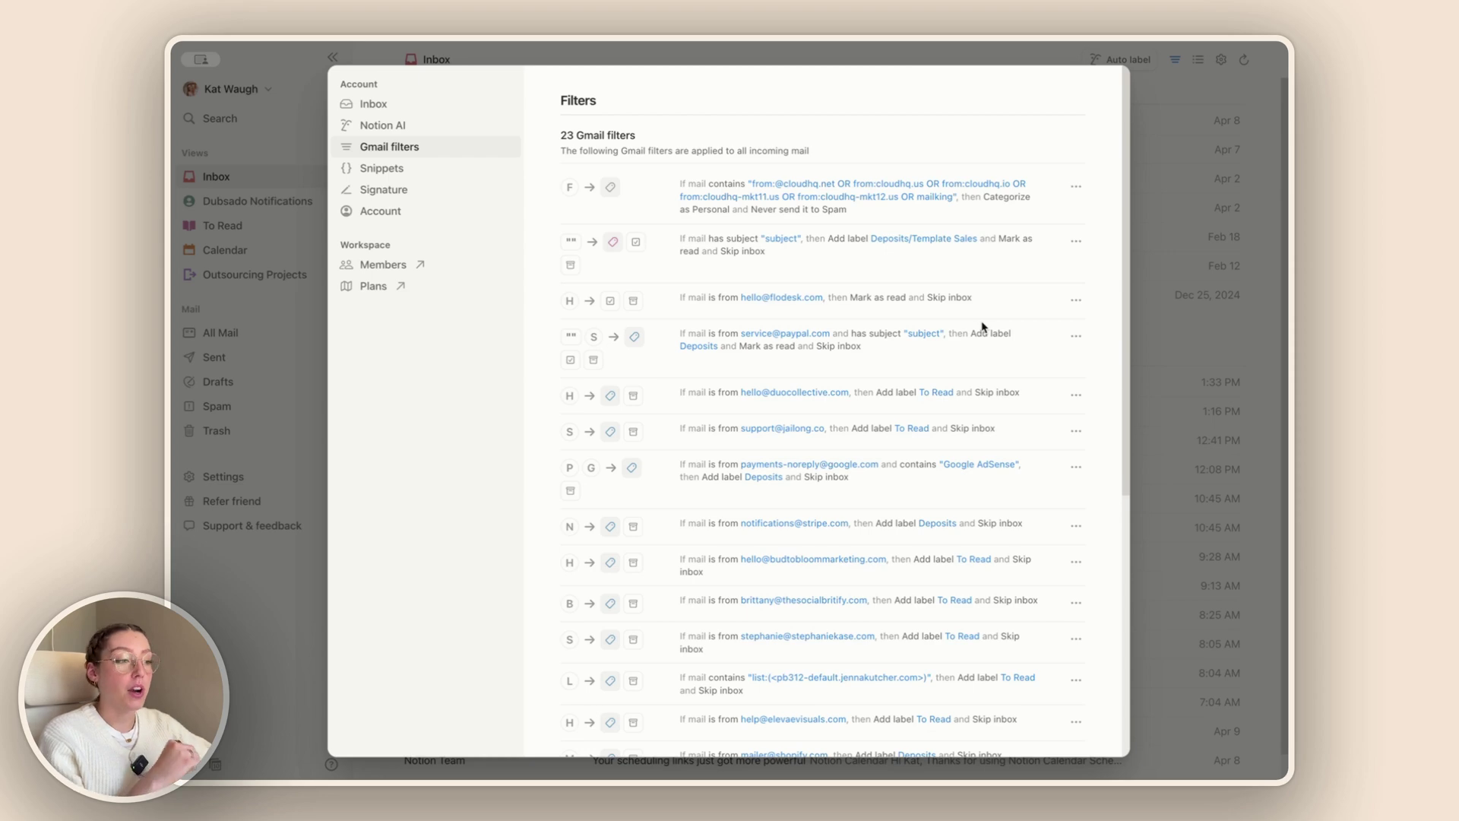
left_click(1172, 150)
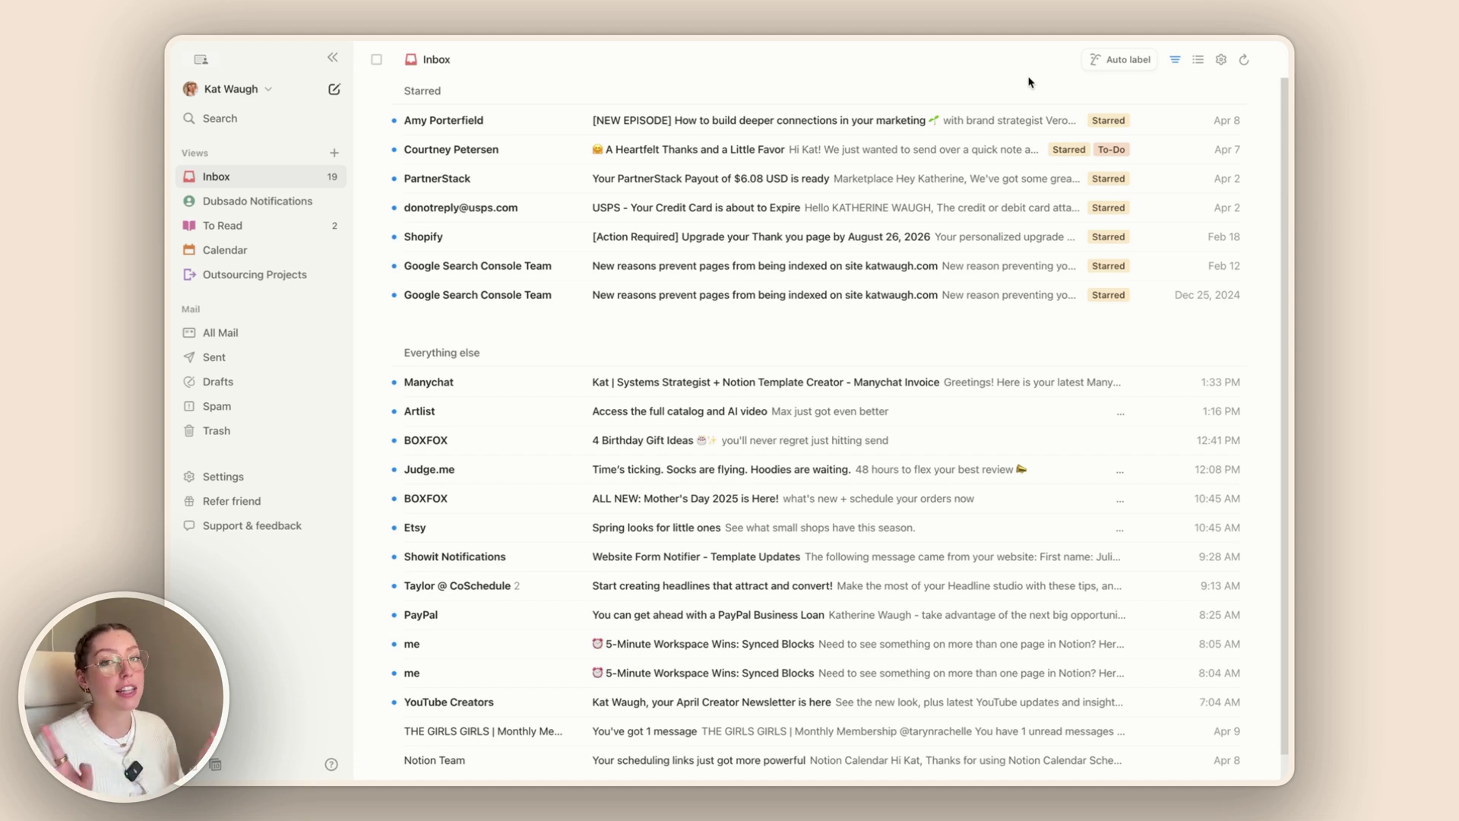
Step: Try an AI draft in a new email that mentions the company's Notion page, and close the draft
left_click(334, 89)
left_click(860, 302)
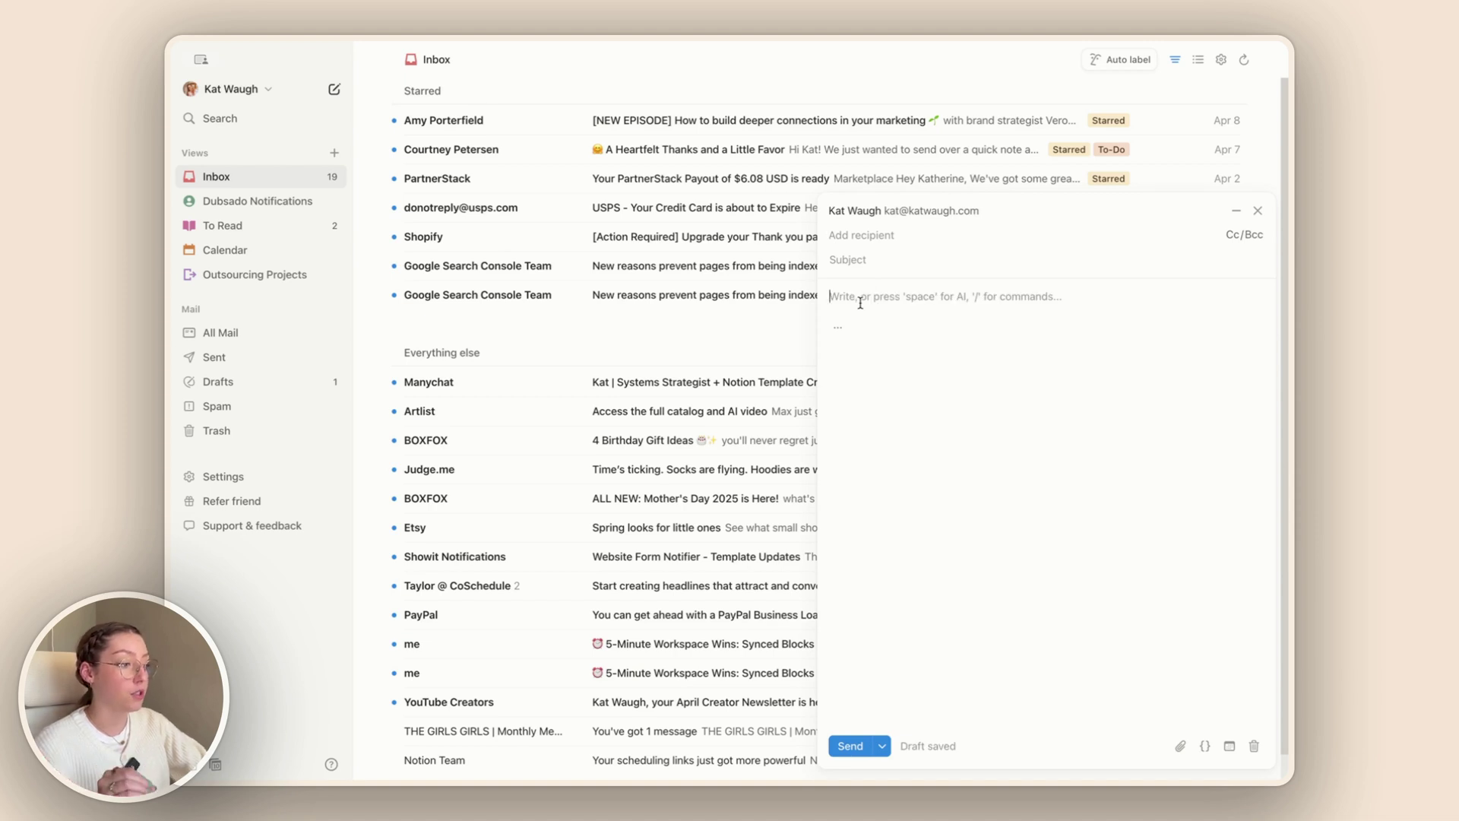
key("space")
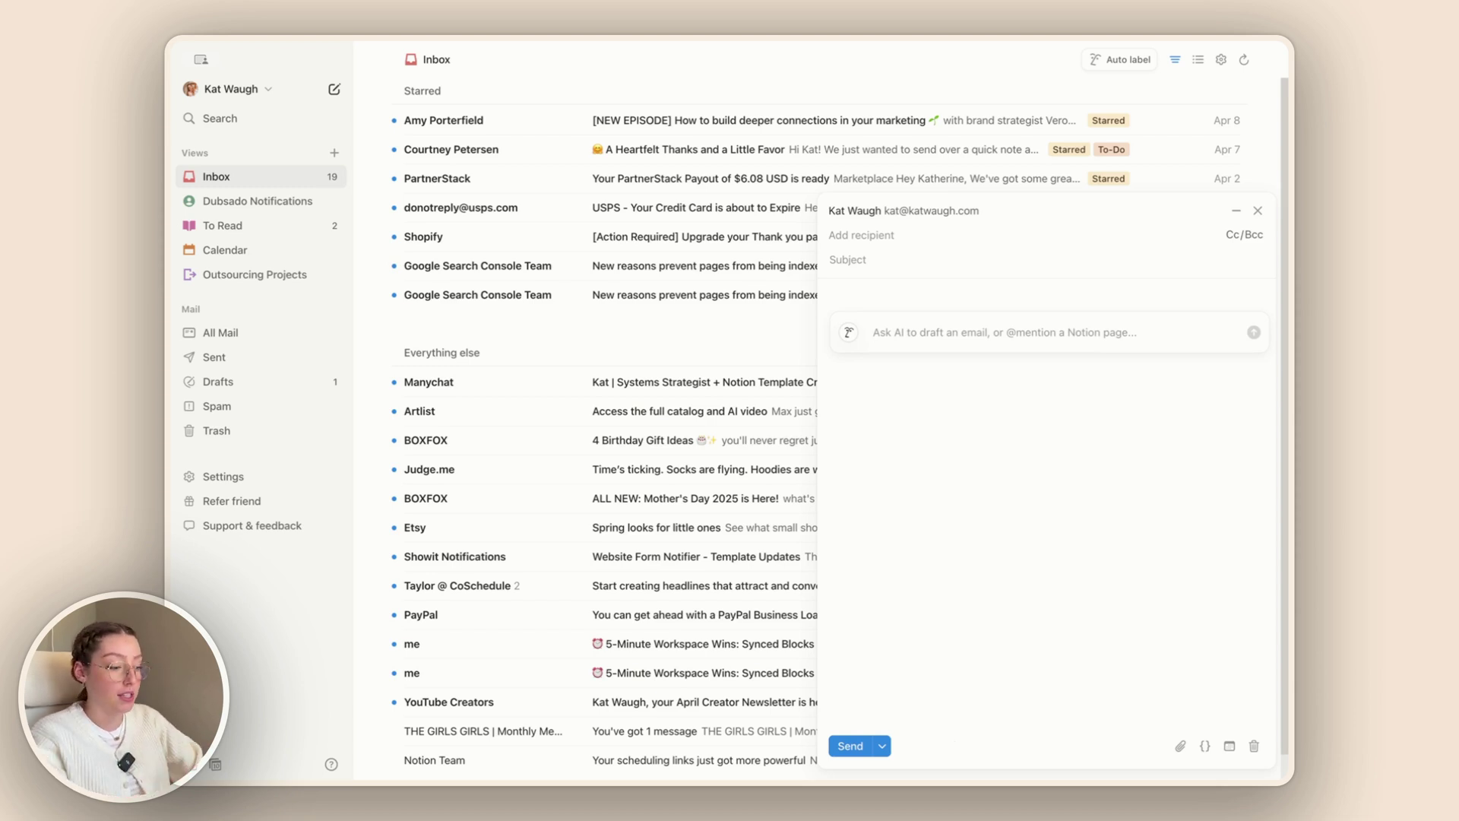
type("@kat")
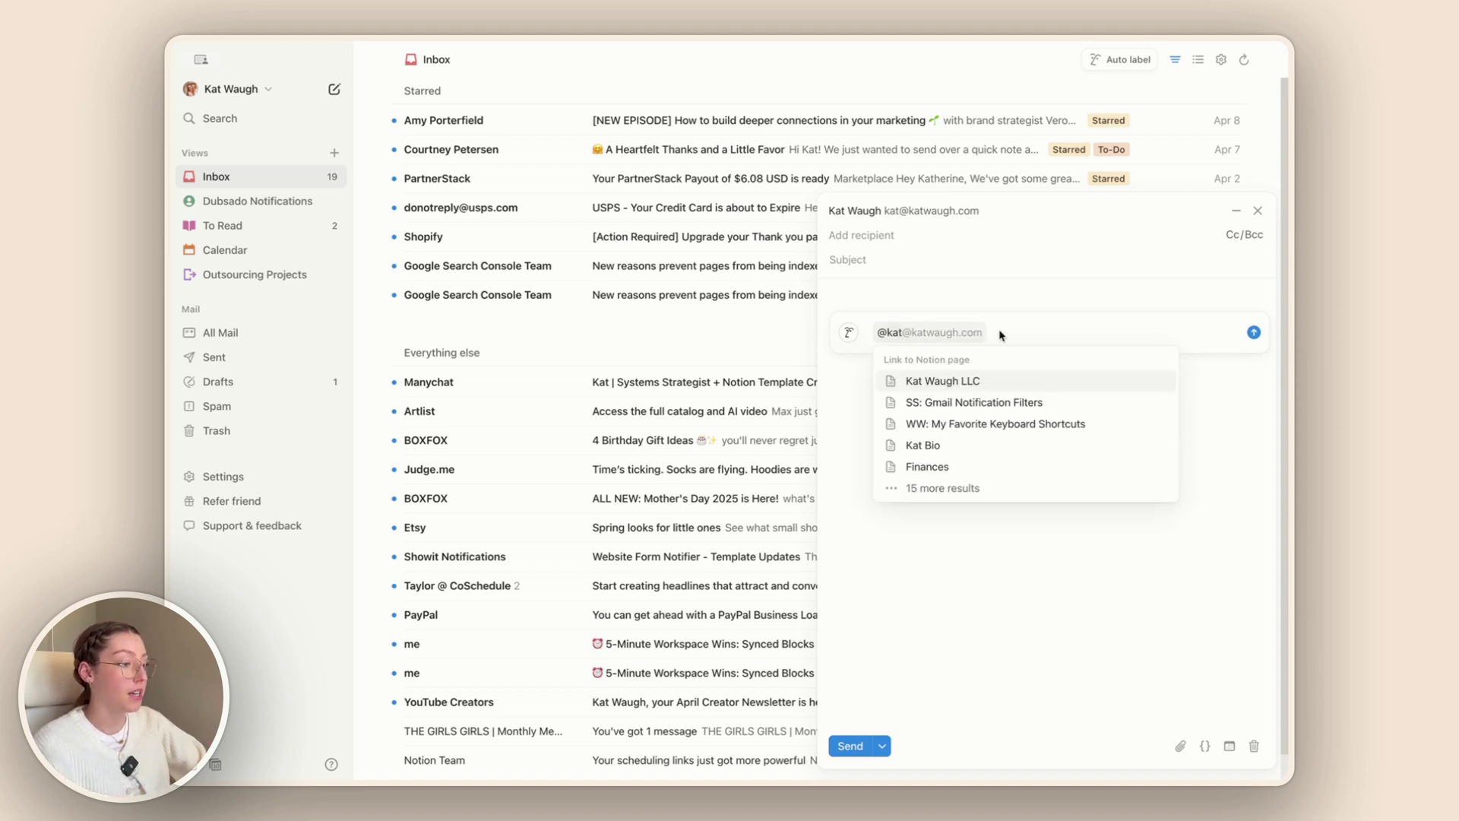
left_click(957, 381)
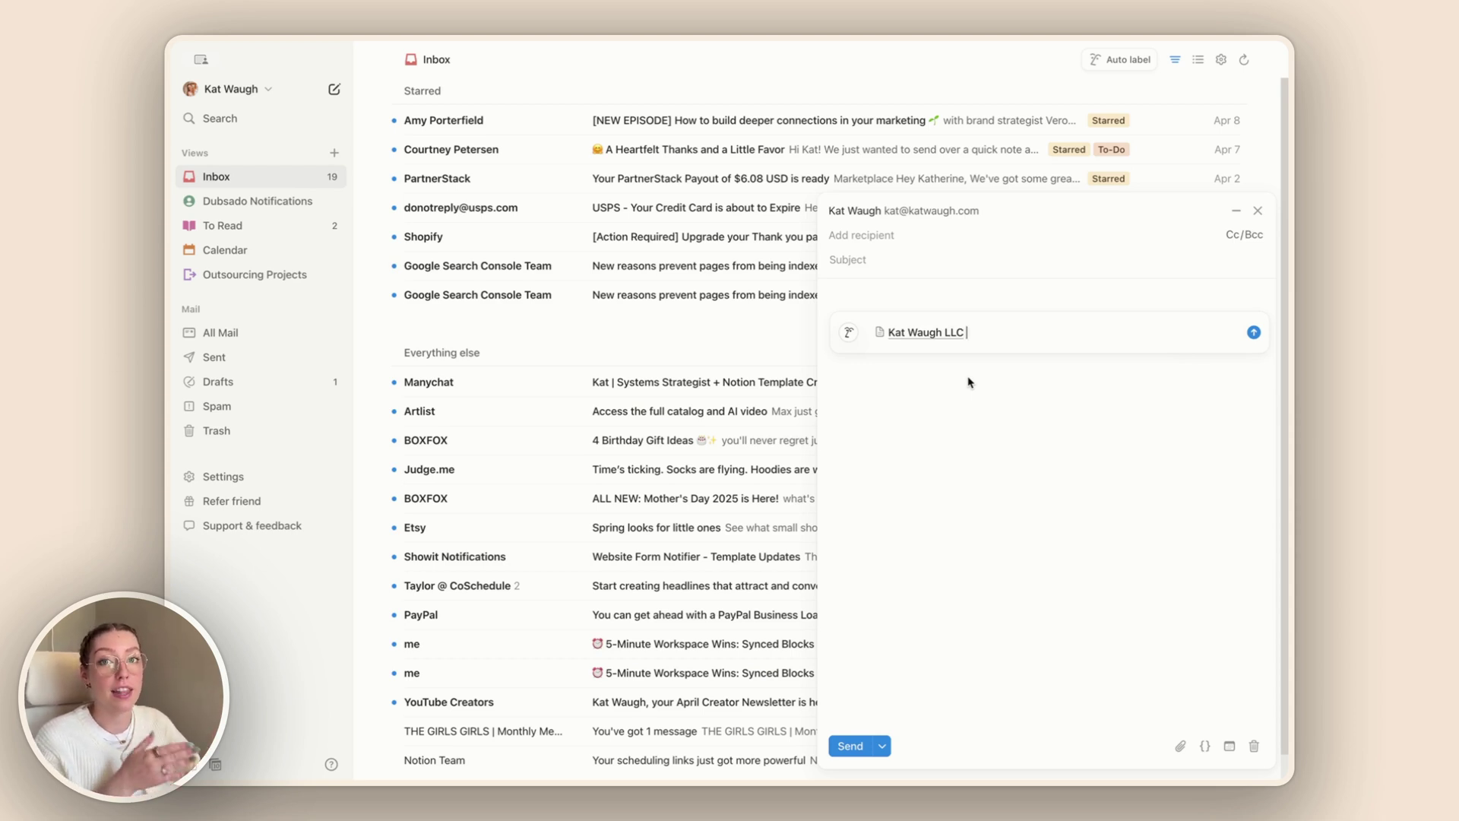
key("Return")
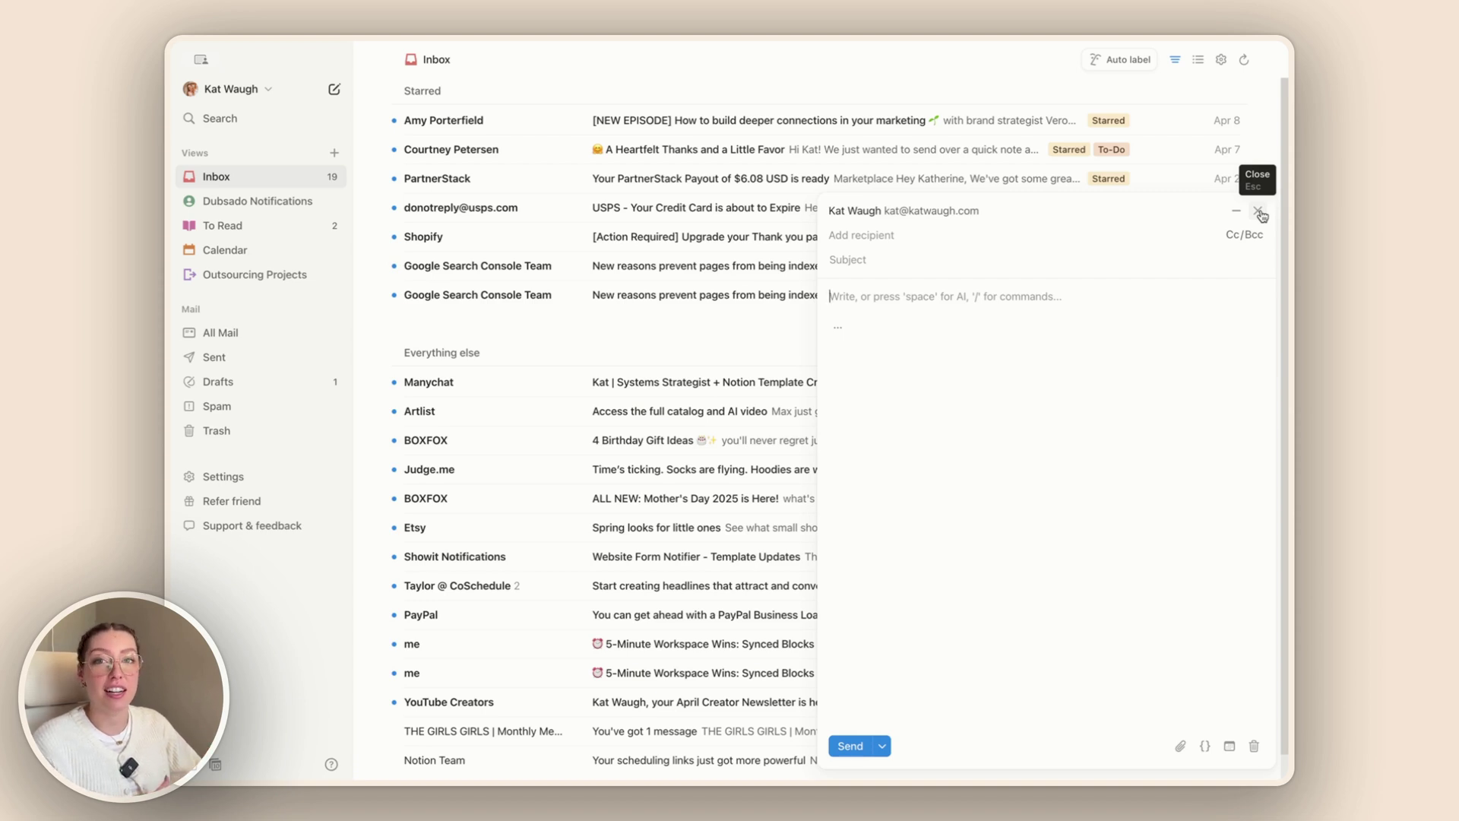
left_click(1259, 213)
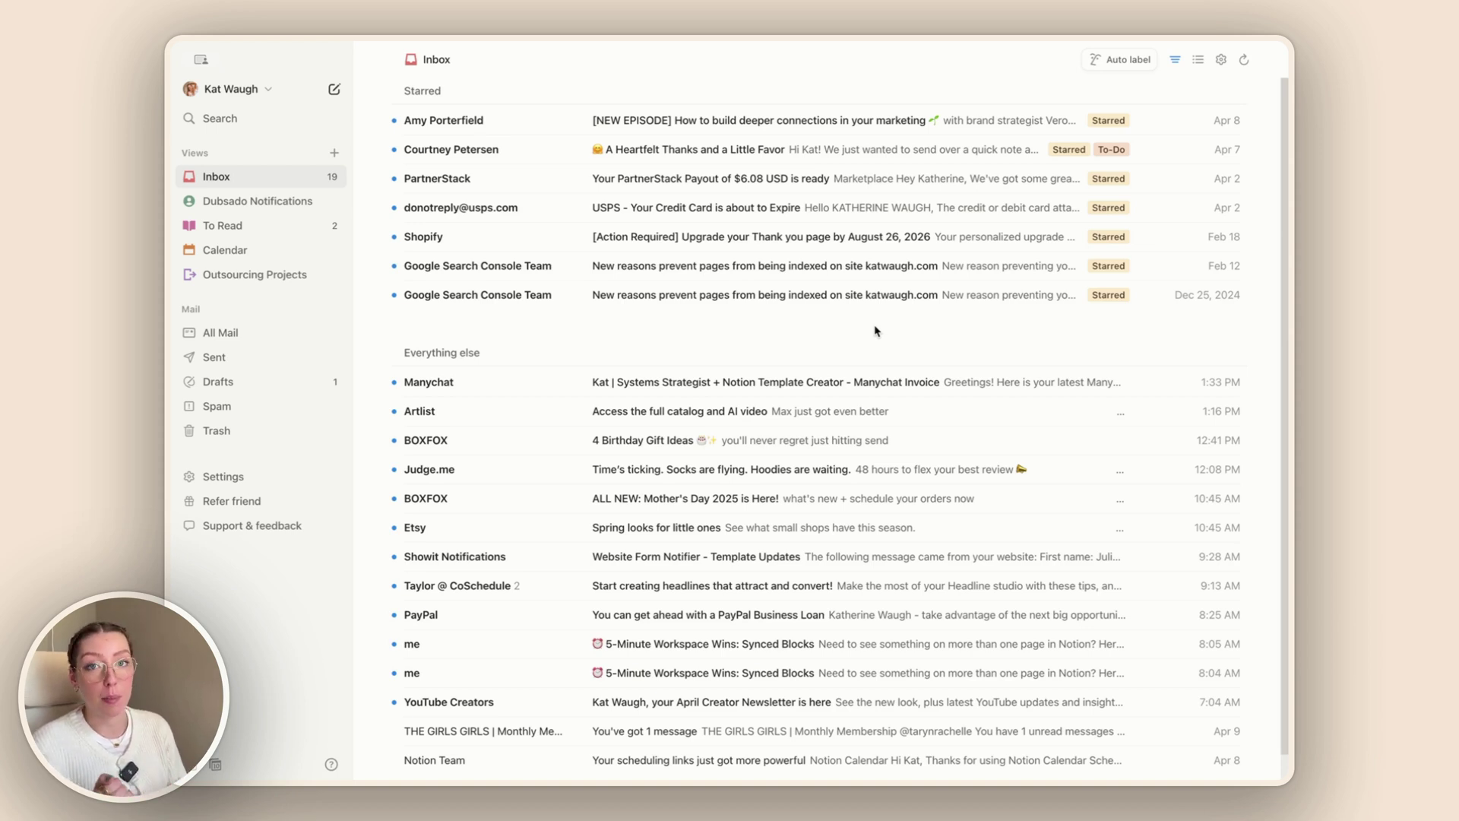
Step: Clear the Manychat invoice, Artlist, BOXFOX "4 Birthday Gift Ideas" and Judge.me emails from the inbox, moving the Artlist and BOXFOX ones to Trash
key("e")
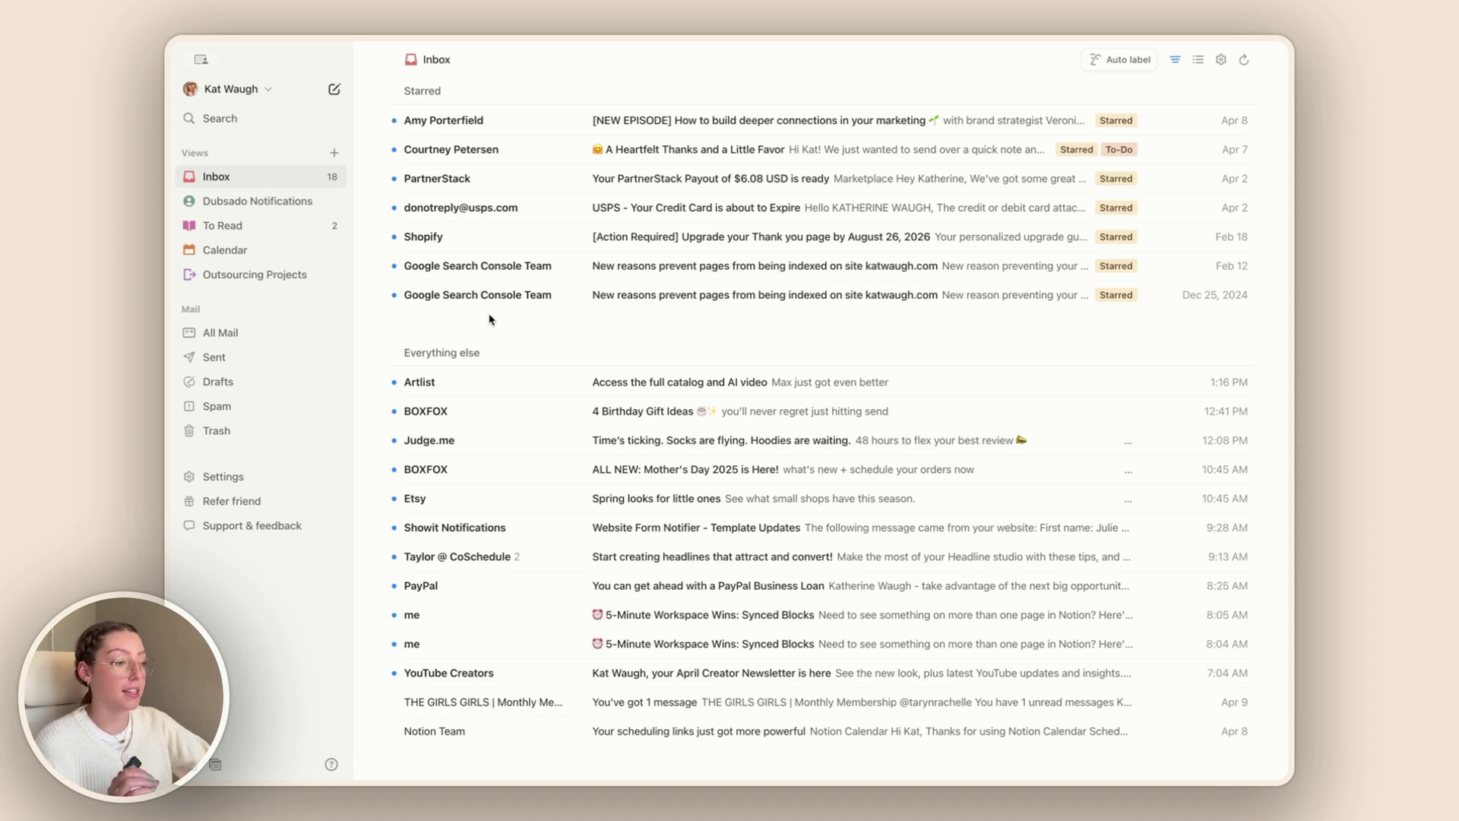
mouse_move(639, 378)
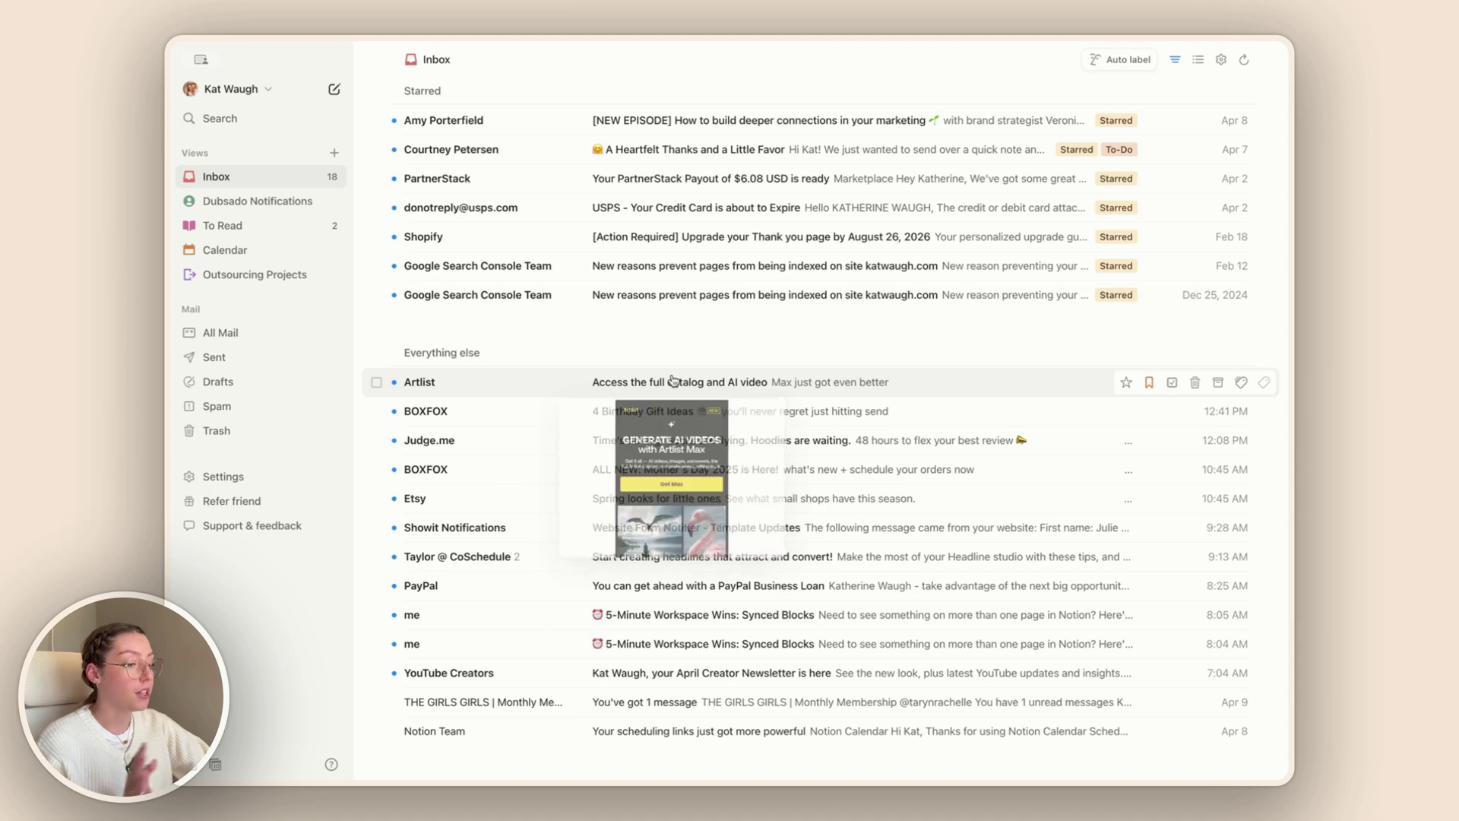
left_click(673, 380)
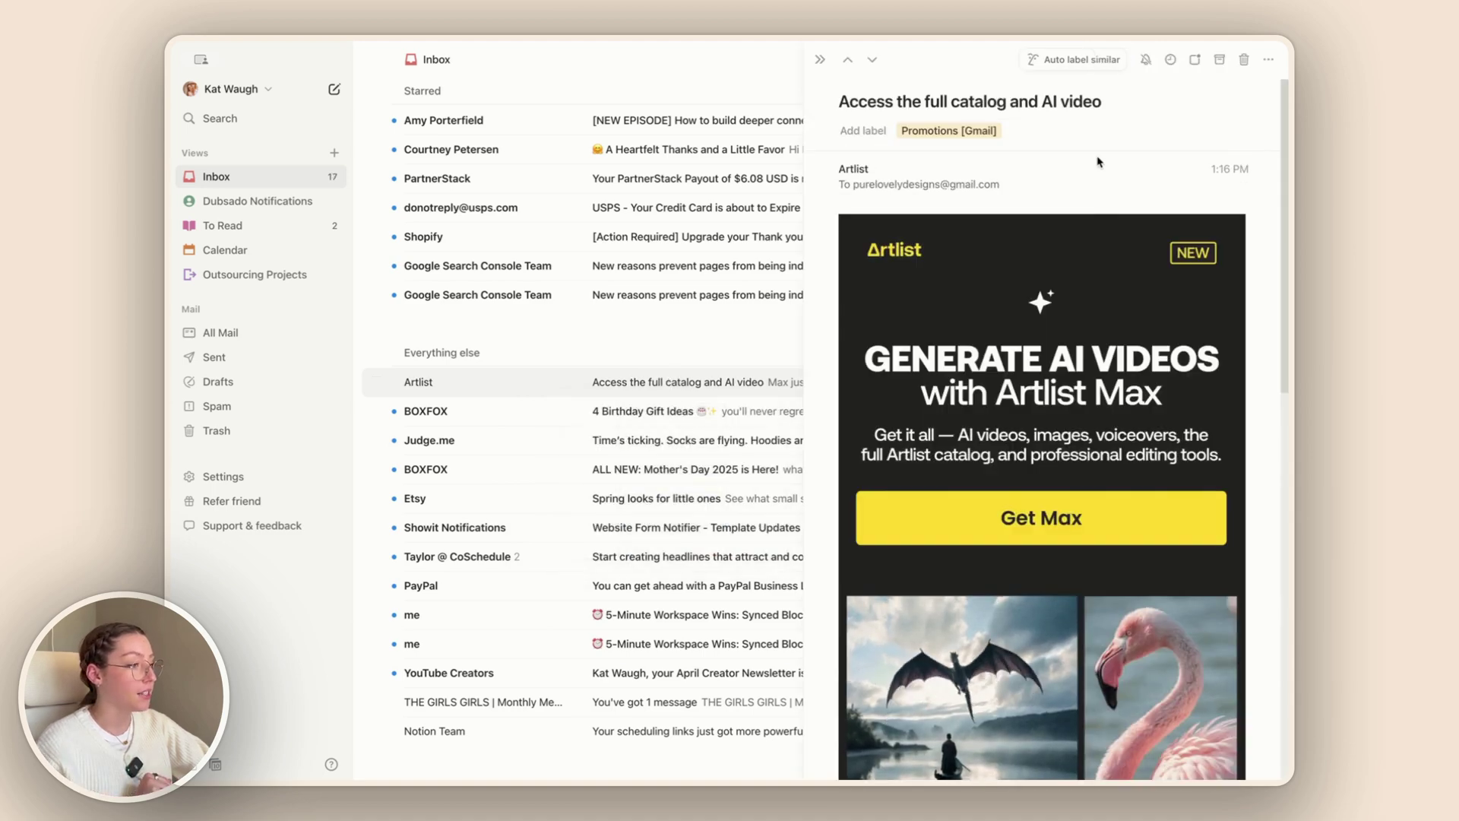
left_click(1244, 60)
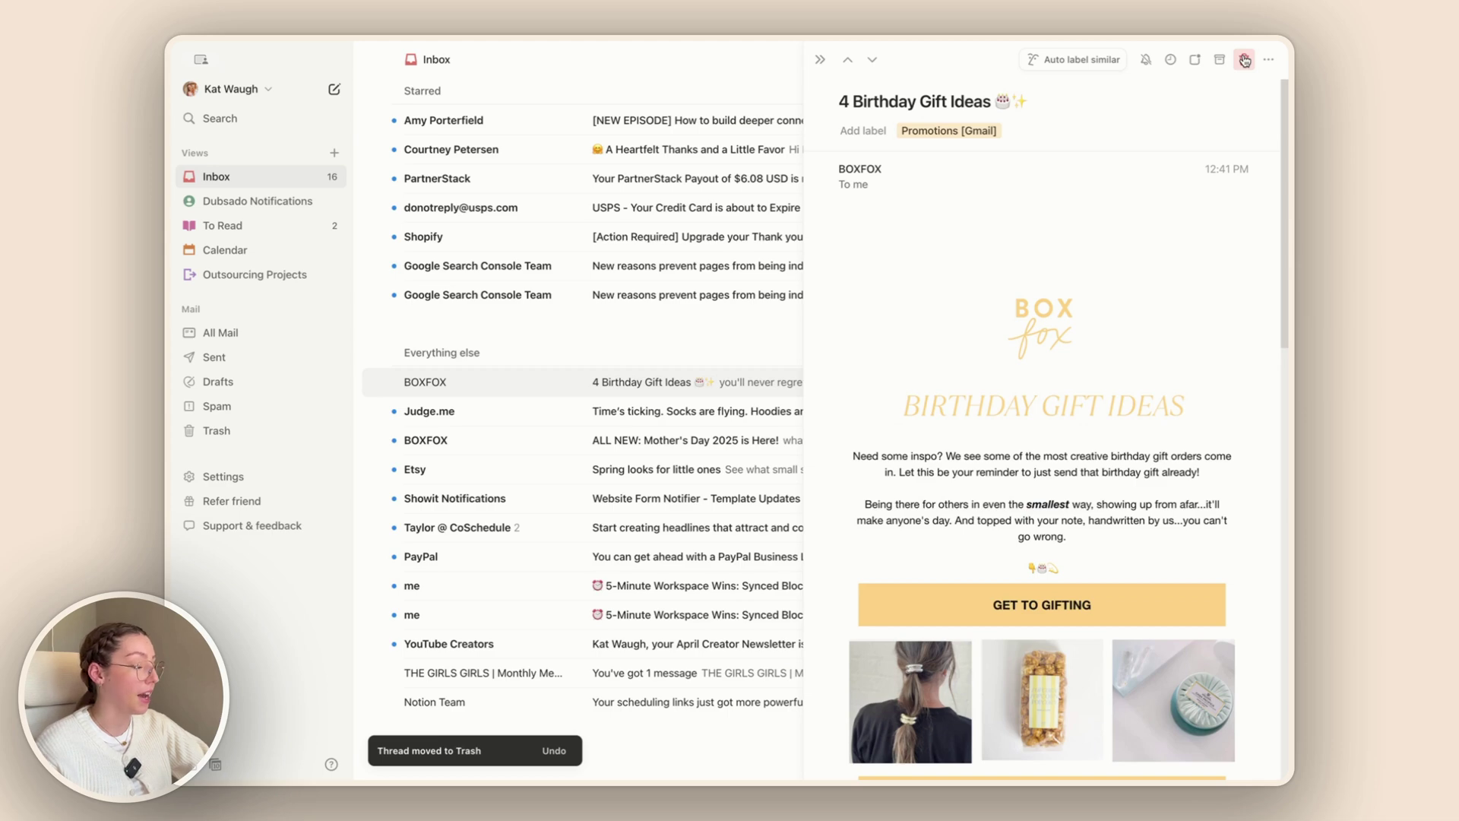
left_click(1244, 60)
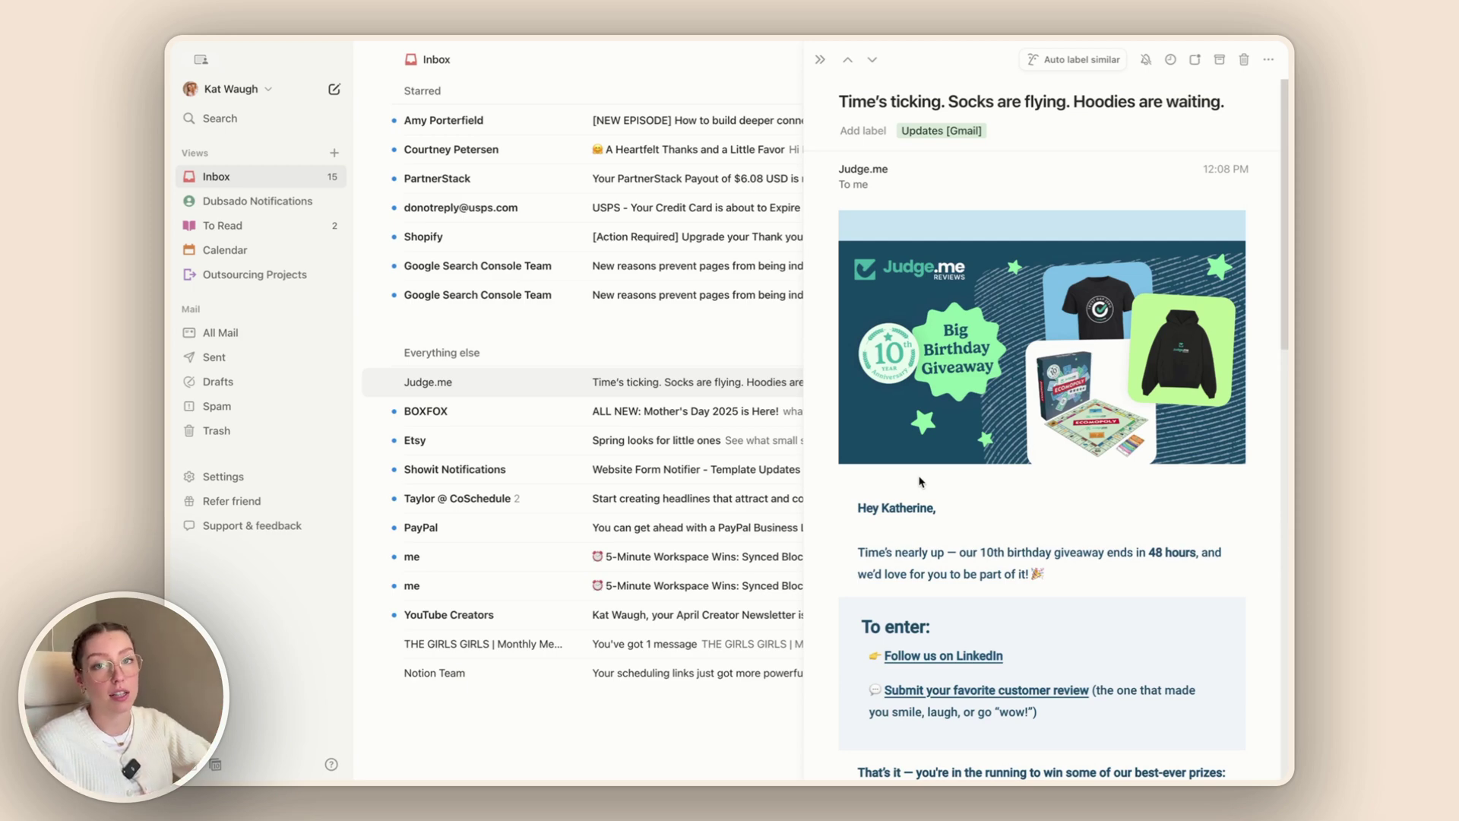
key("e")
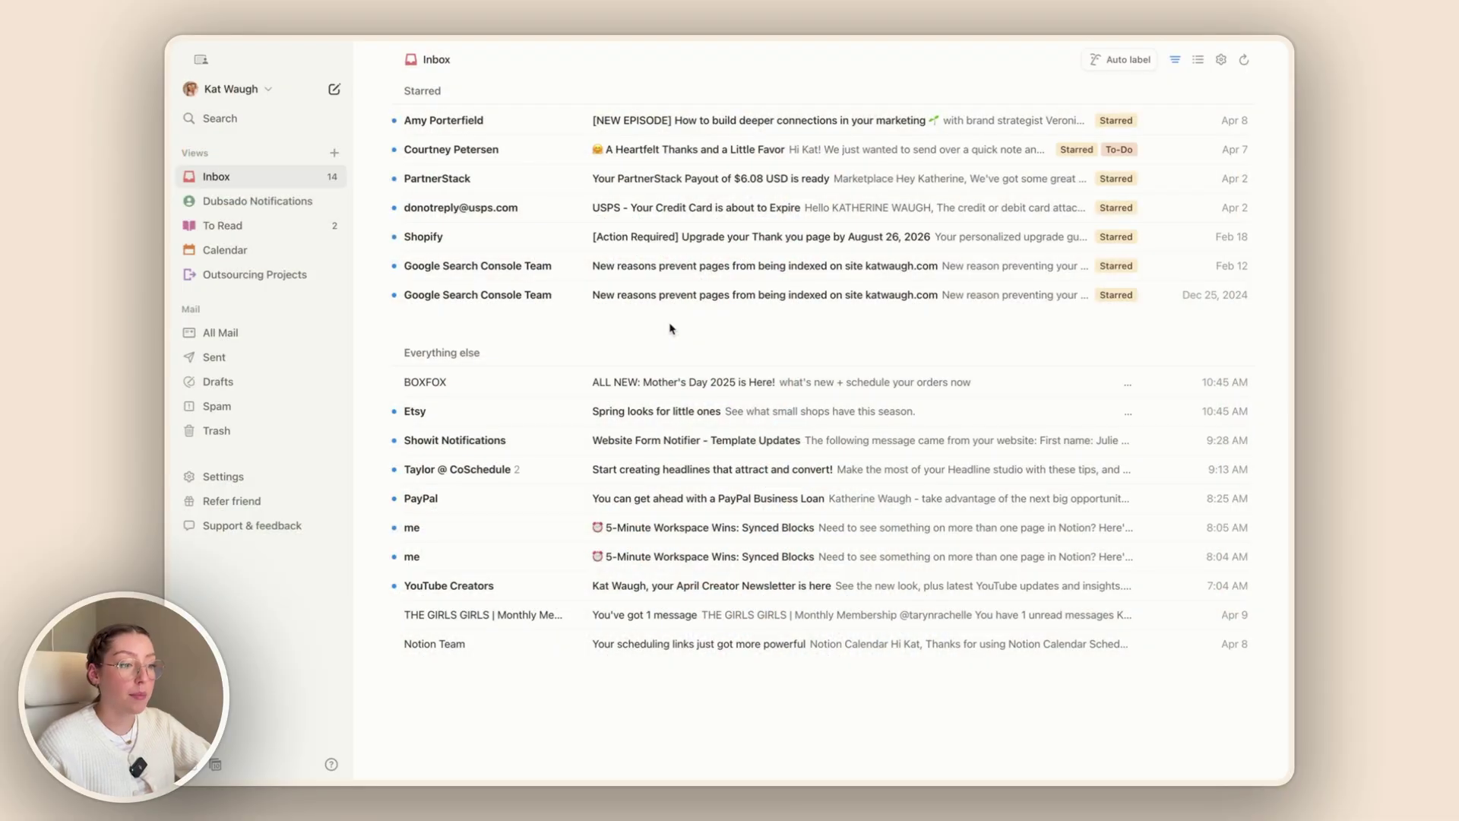
Step: Examine the Outsourcing Projects view, including its nested views and its Group by Label settings
left_click(256, 275)
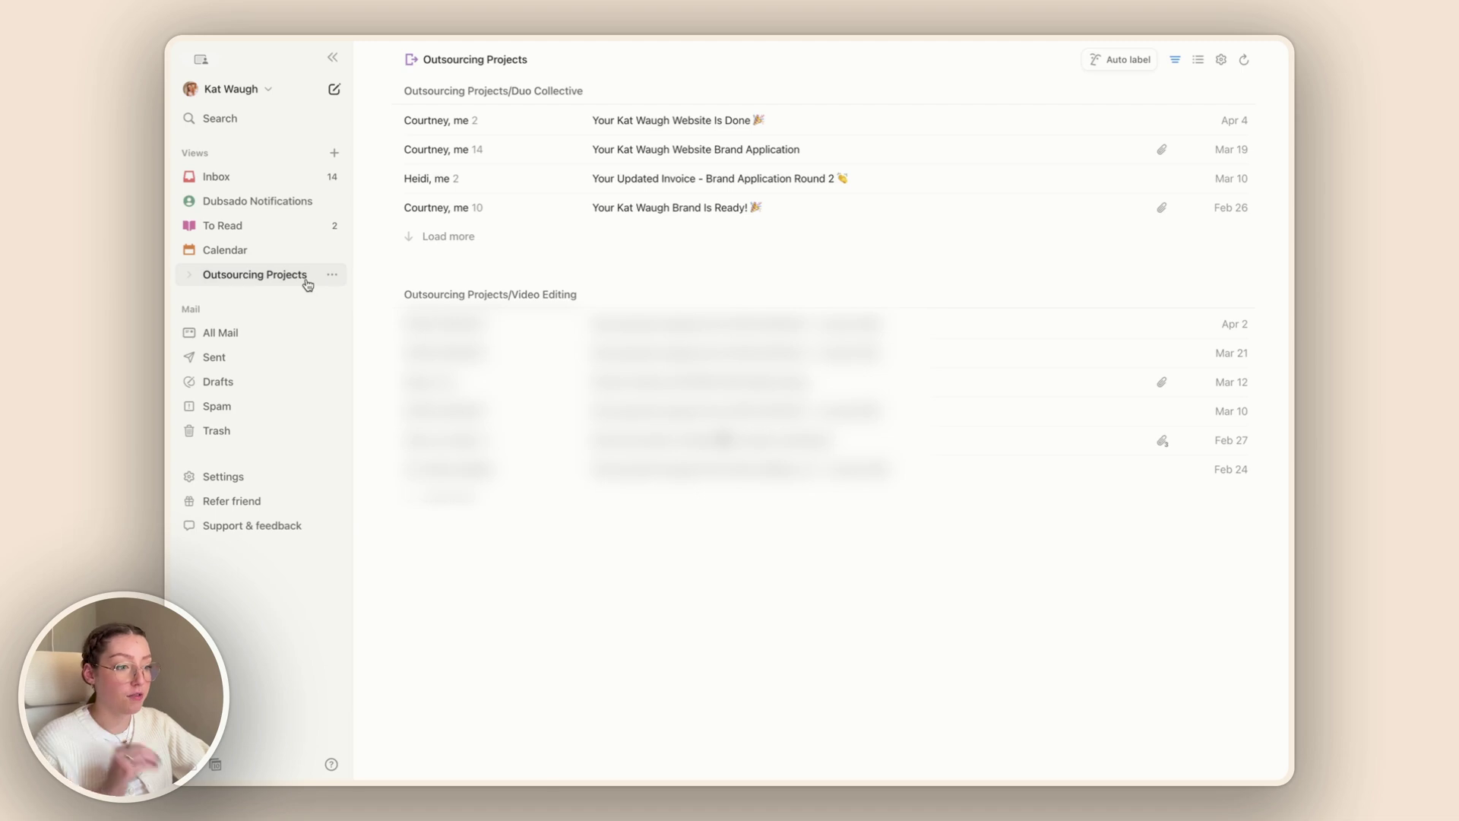
left_click(193, 278)
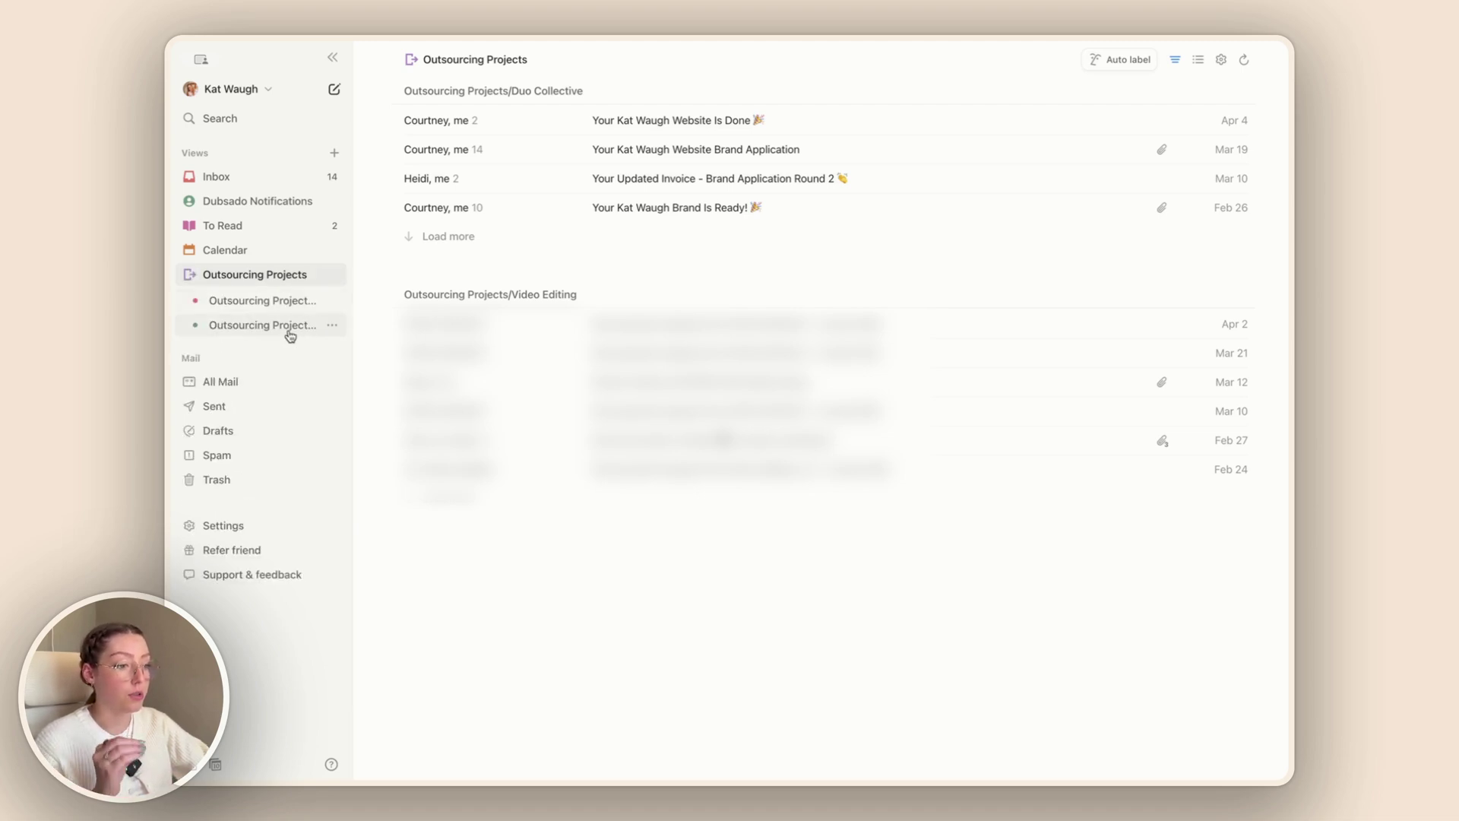
left_click(192, 278)
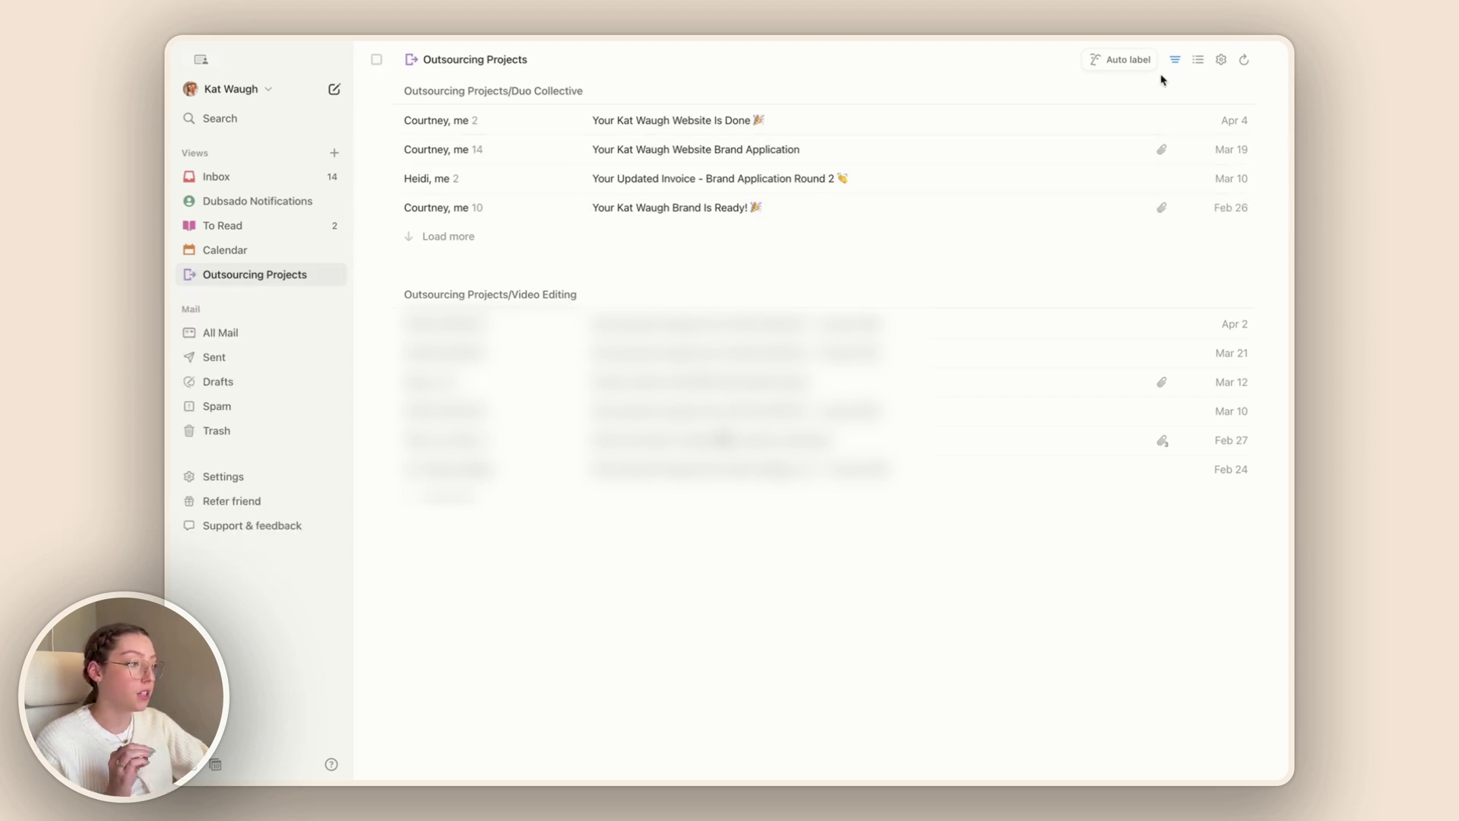
left_click(1199, 61)
left_click(1124, 327)
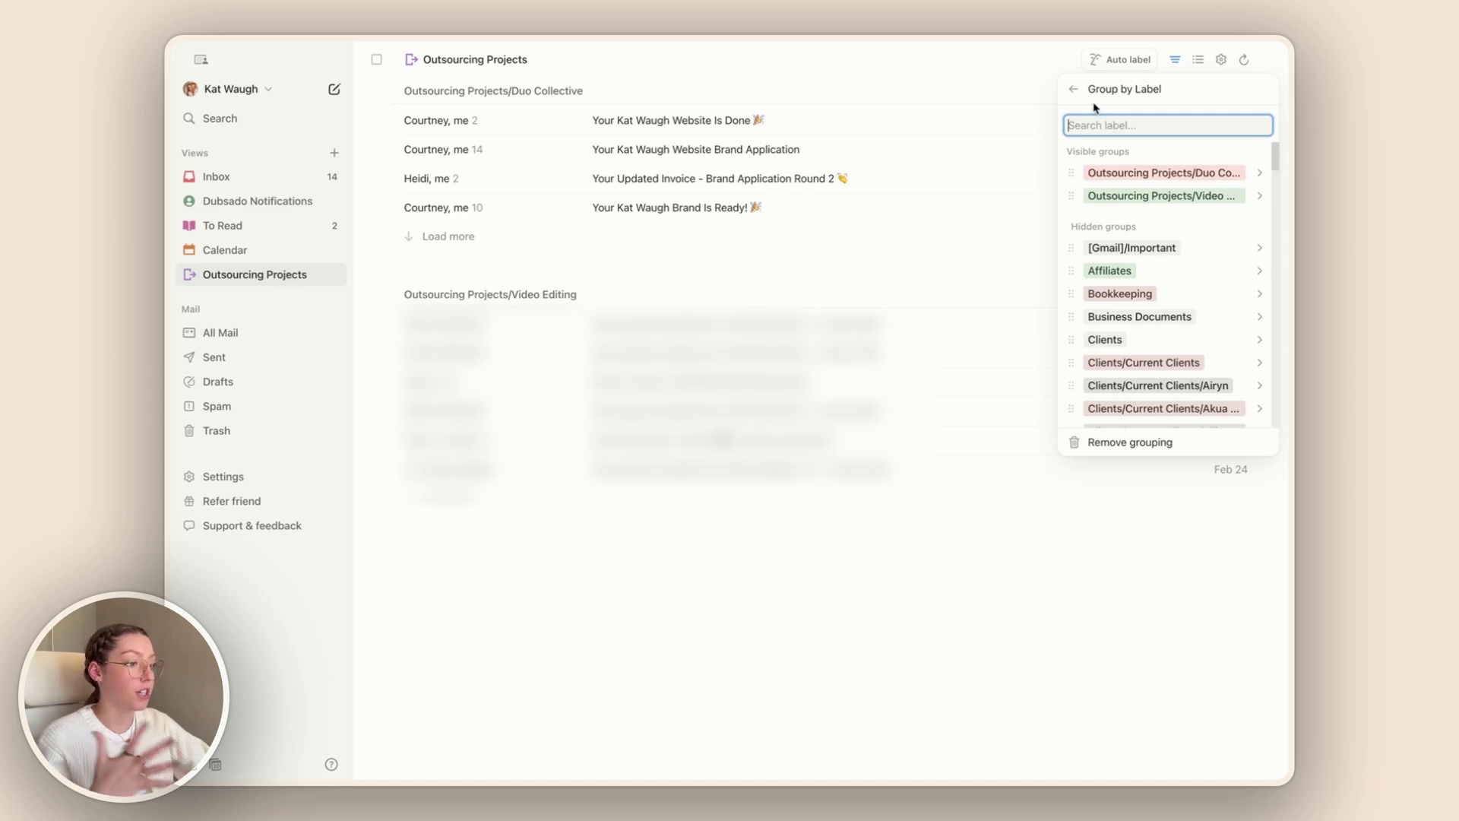
key("Escape")
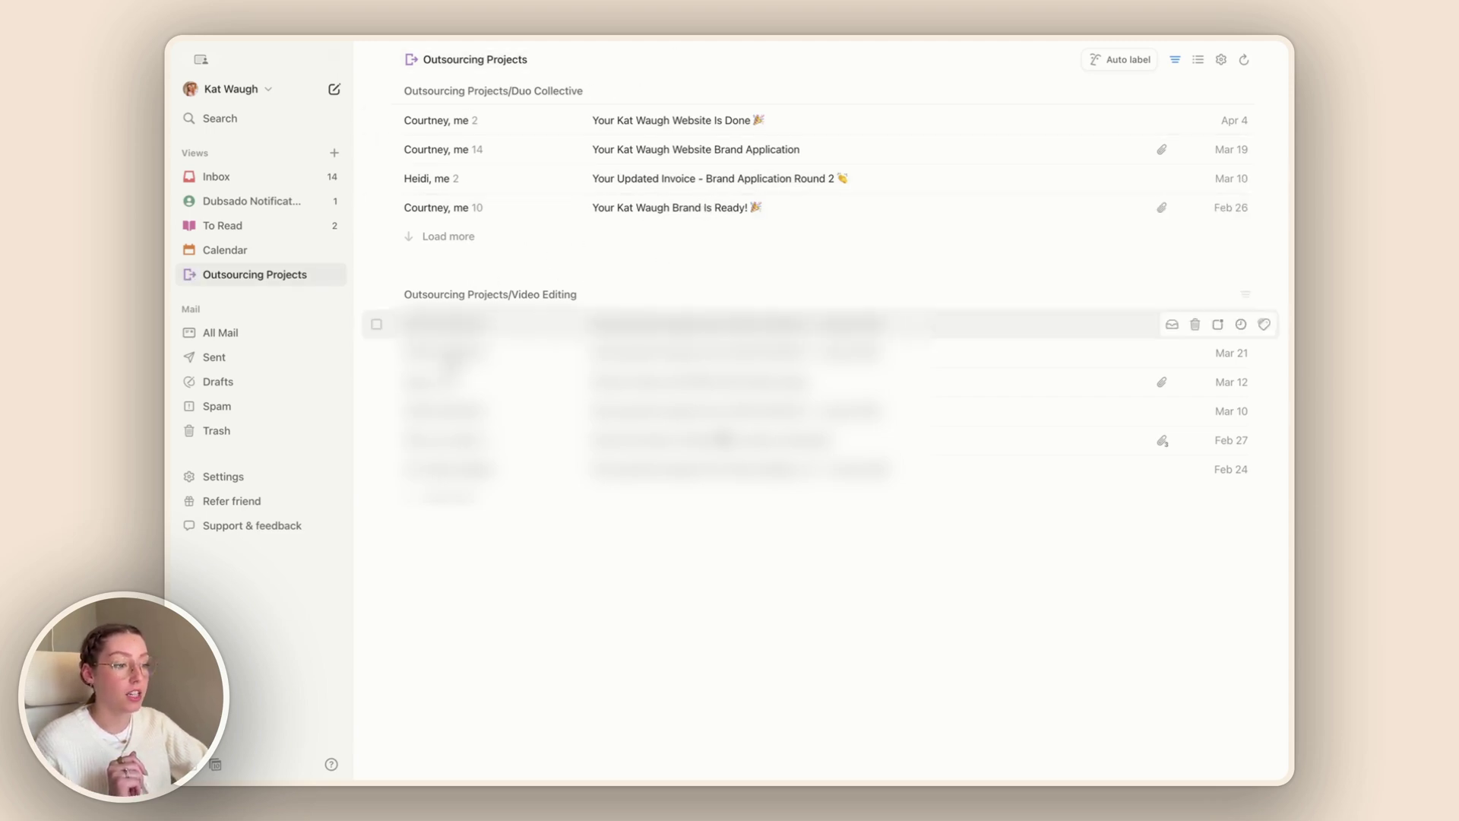
Step: Browse the emails in the nested Outsourcing Projects/Duo Collective view, and return to the Outsourcing Projects view
left_click(187, 275)
left_click(276, 303)
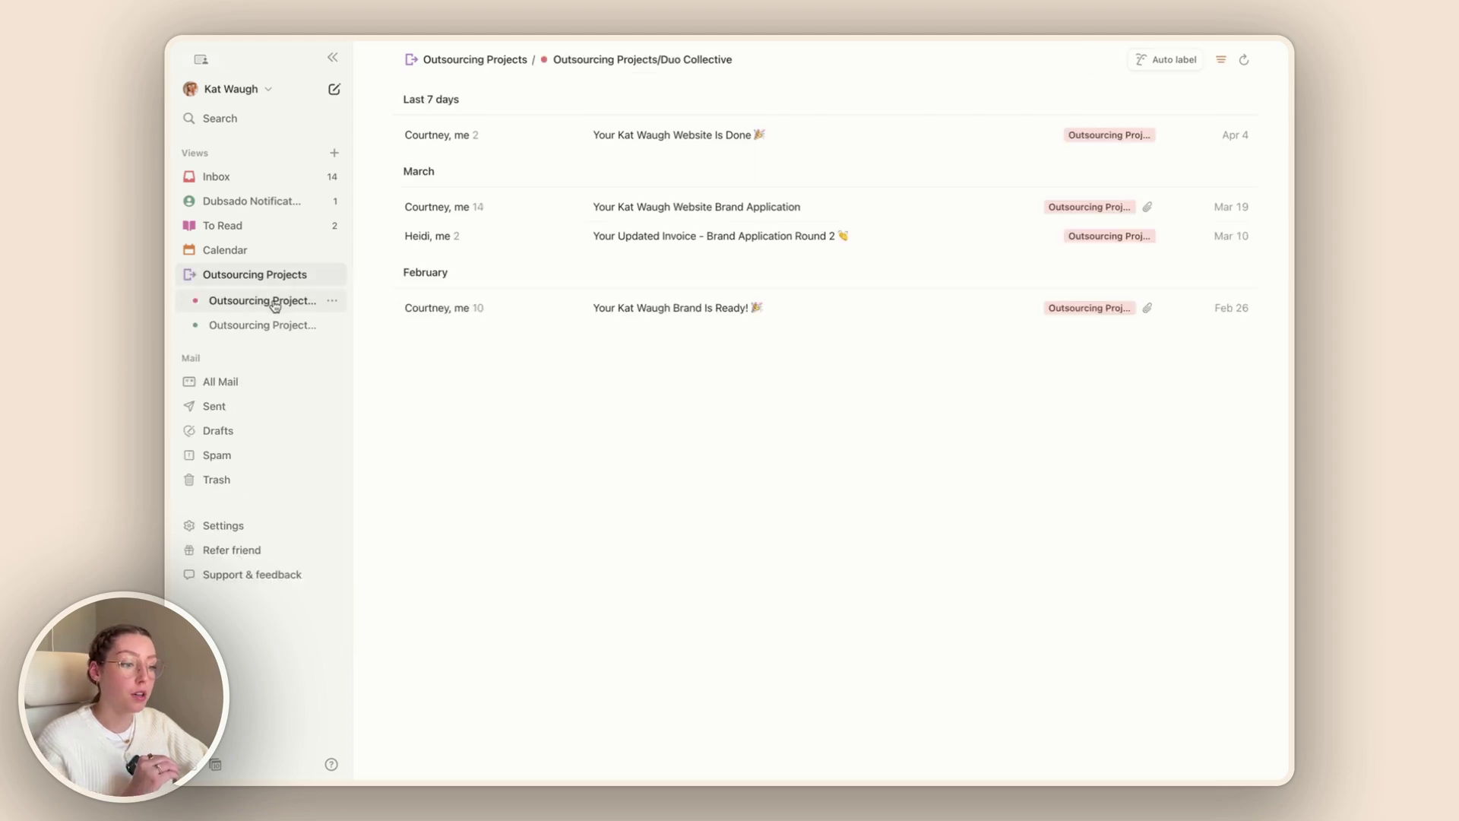
scroll(566, 281, "down", 5)
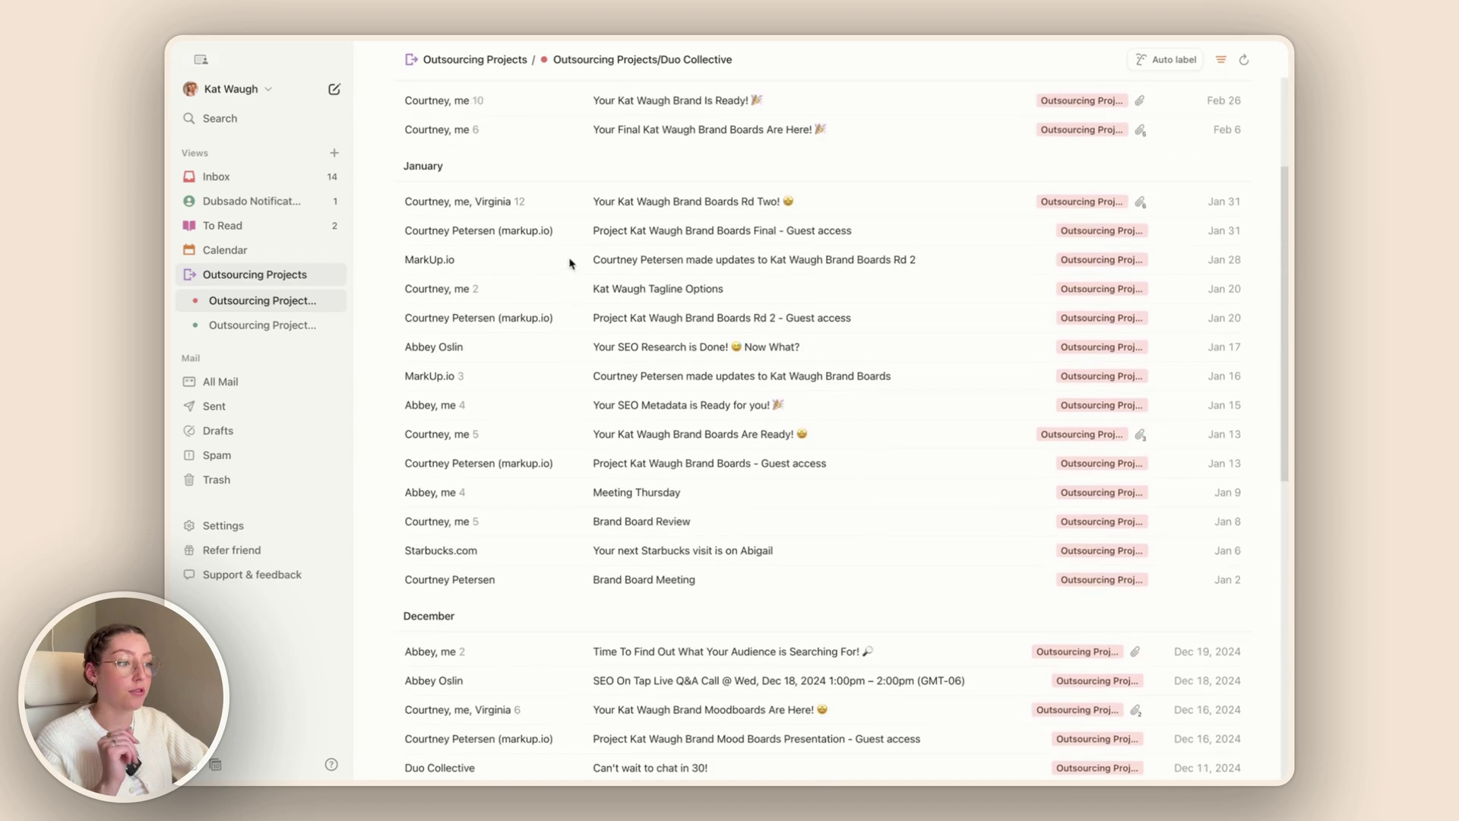
scroll(570, 262, "up", 5)
left_click(258, 278)
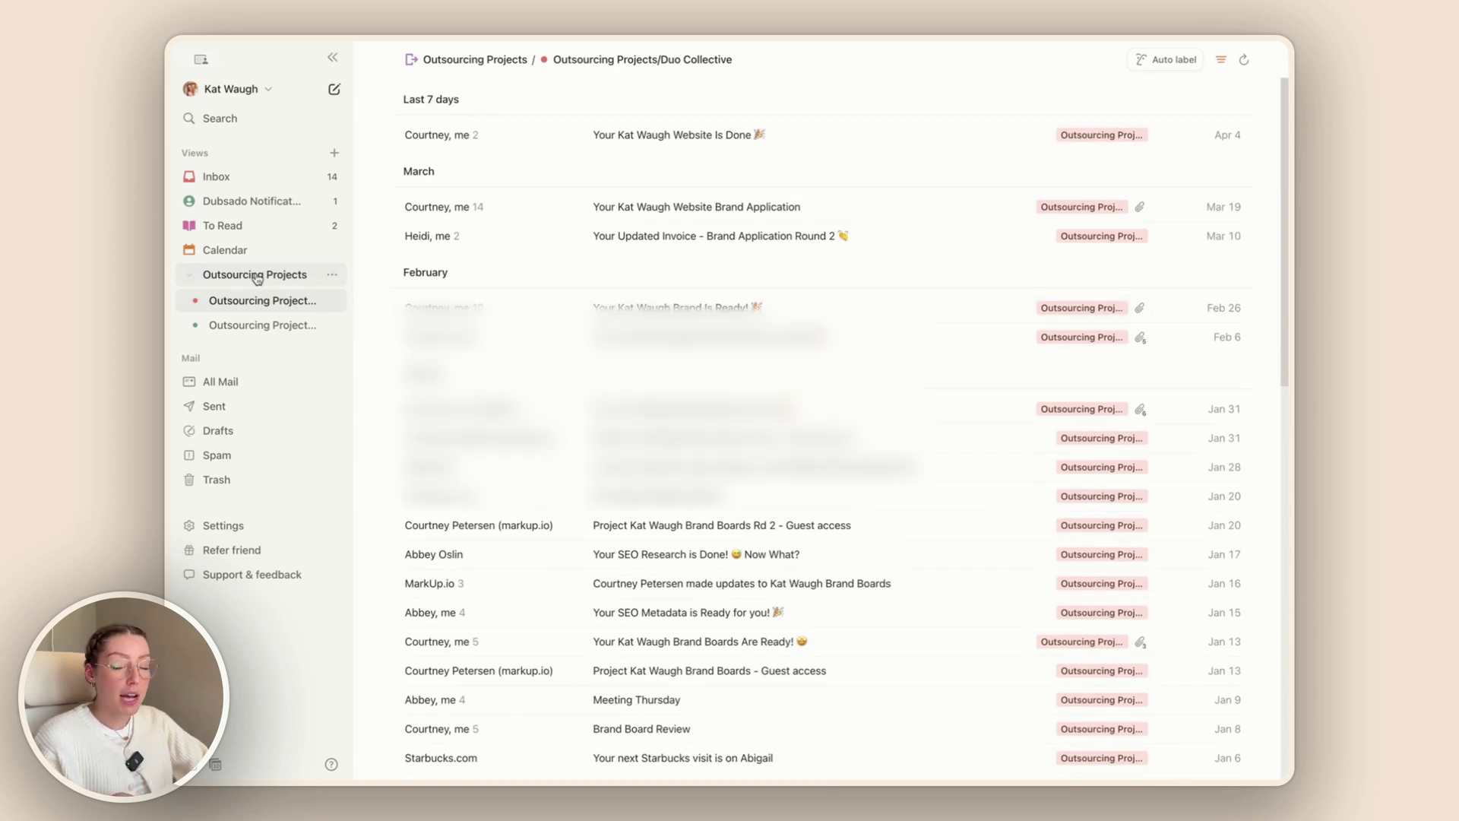